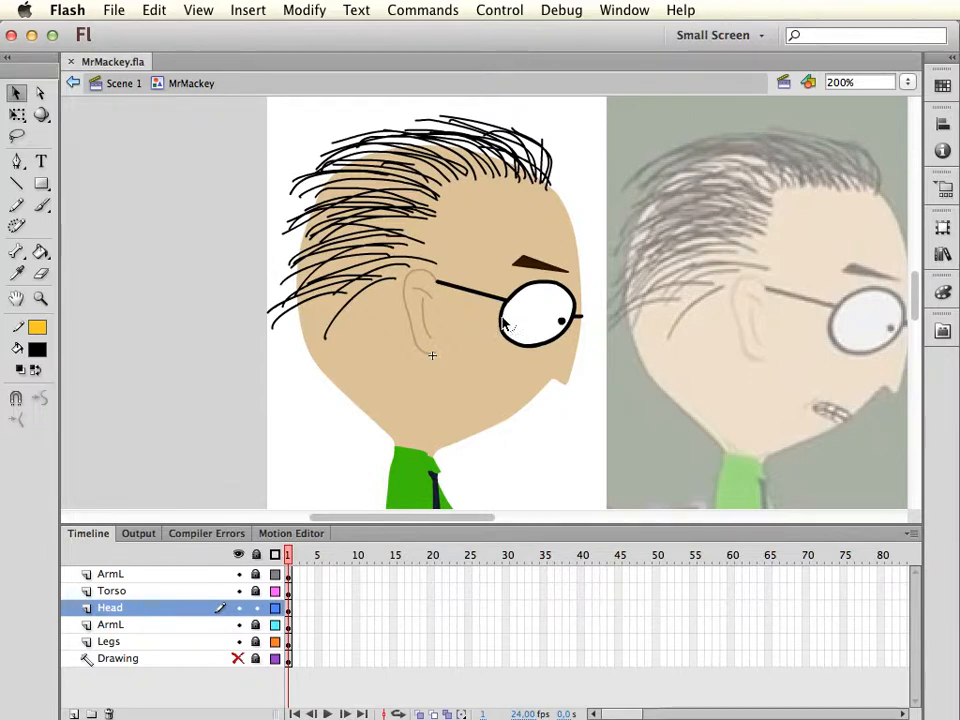
# Hide the Legs layer and unlock the Torso layer and both ArmL layers
pyautogui.moveTo(510, 303); pyautogui.dragTo(510, 310)
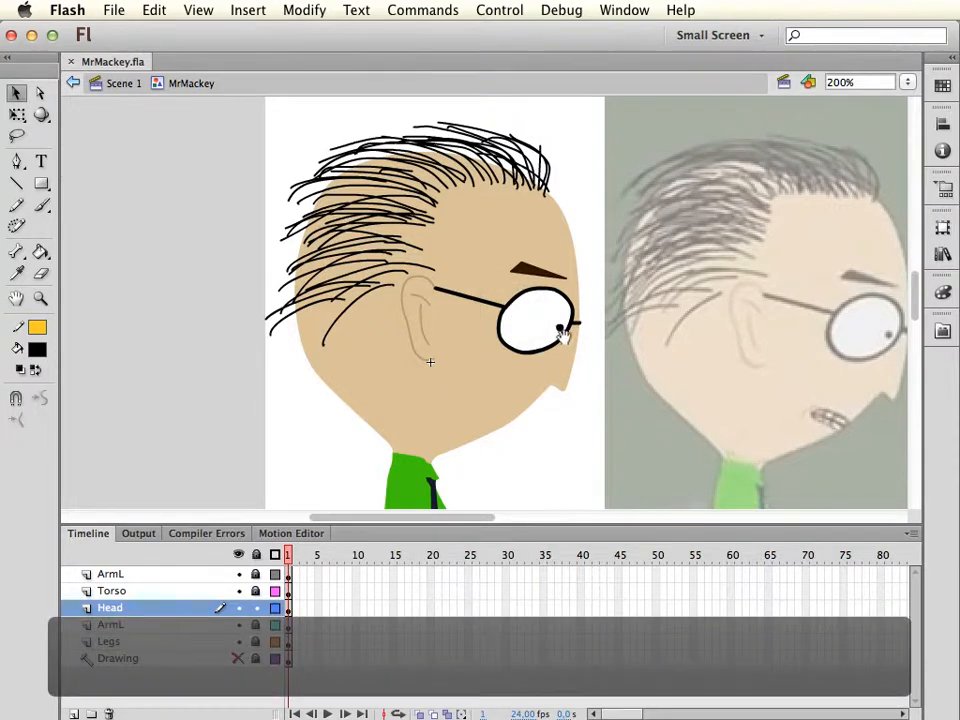
pyautogui.moveTo(563, 335); pyautogui.dragTo(536, 279)
pyautogui.moveTo(545, 349); pyautogui.dragTo(525, 231)
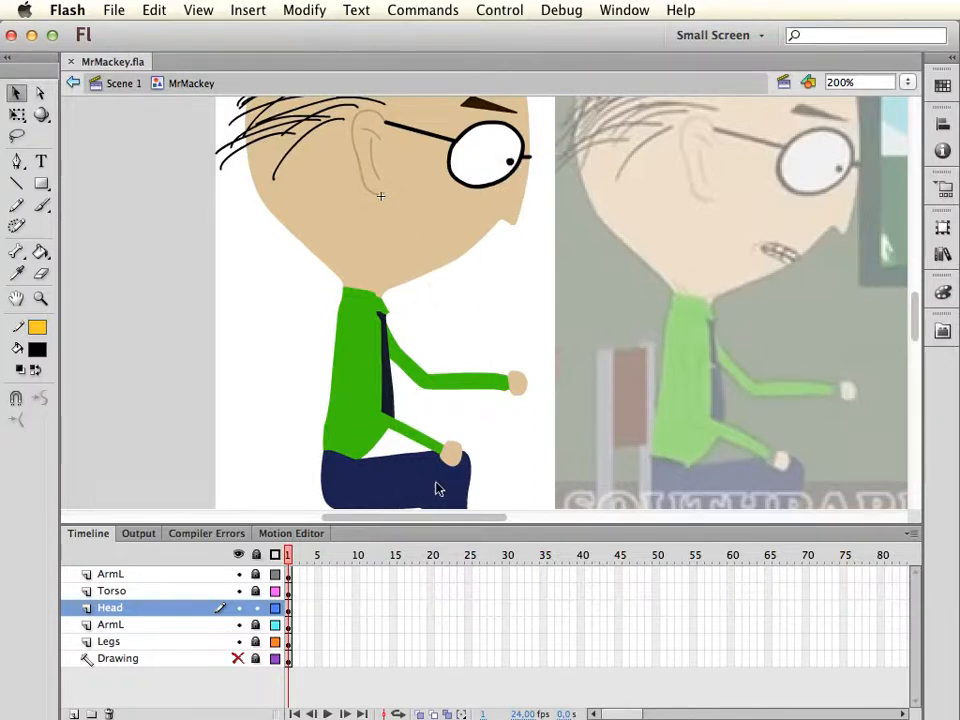
pyautogui.moveTo(503, 451); pyautogui.dragTo(510, 384)
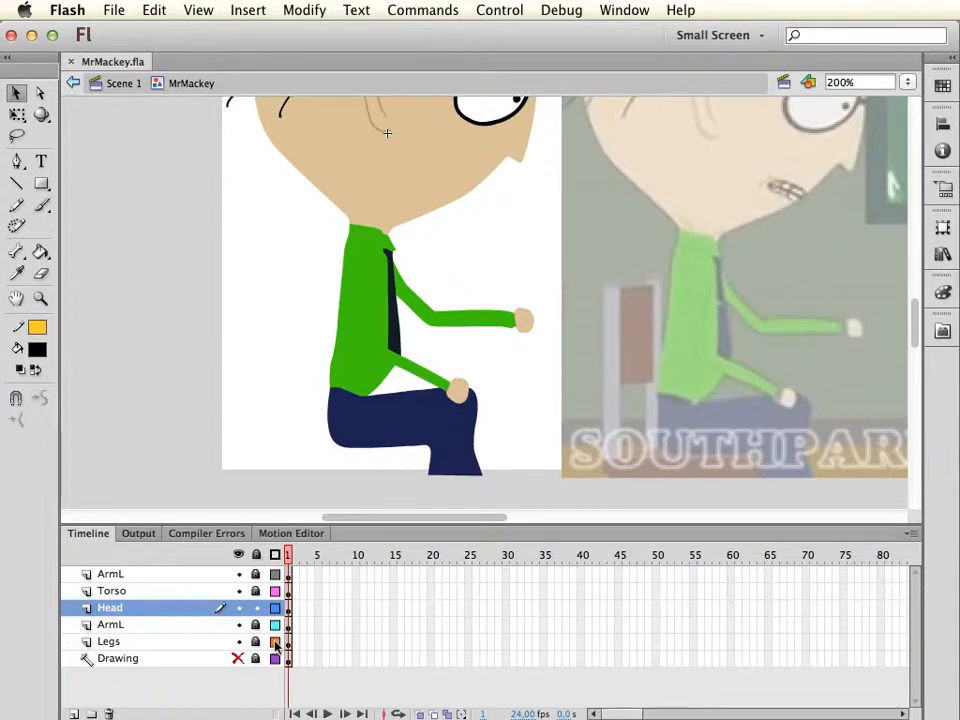
pyautogui.click(239, 641)
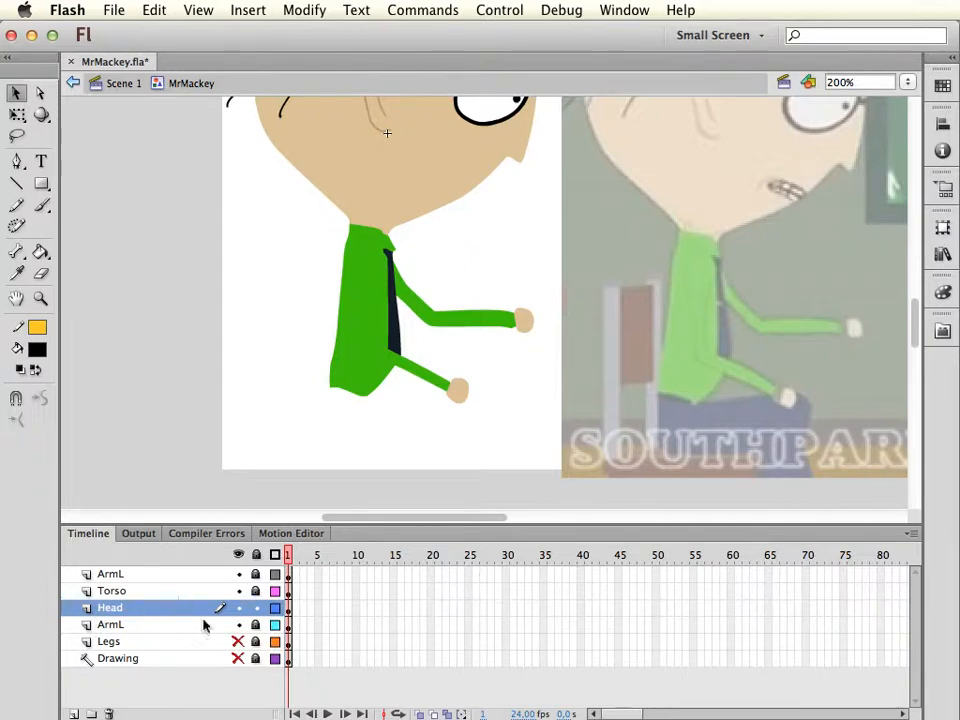
pyautogui.click(255, 591)
pyautogui.click(255, 574)
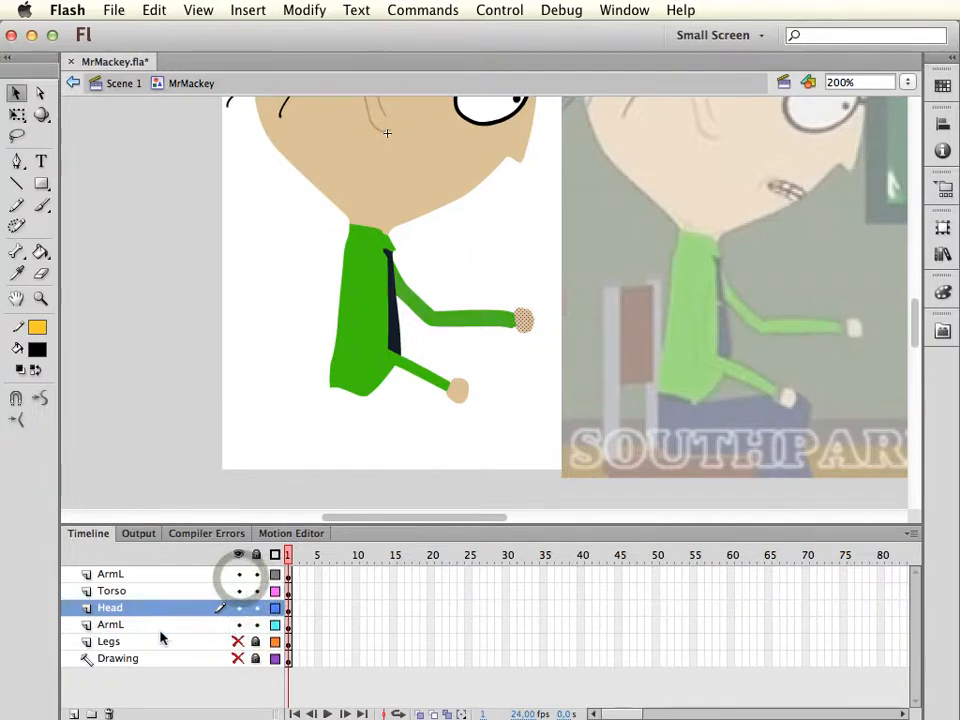
# Isolate the torso by hiding the Head layer and both ArmL layers, keeping the Torso layer's artwork selected
pyautogui.click(146, 594)
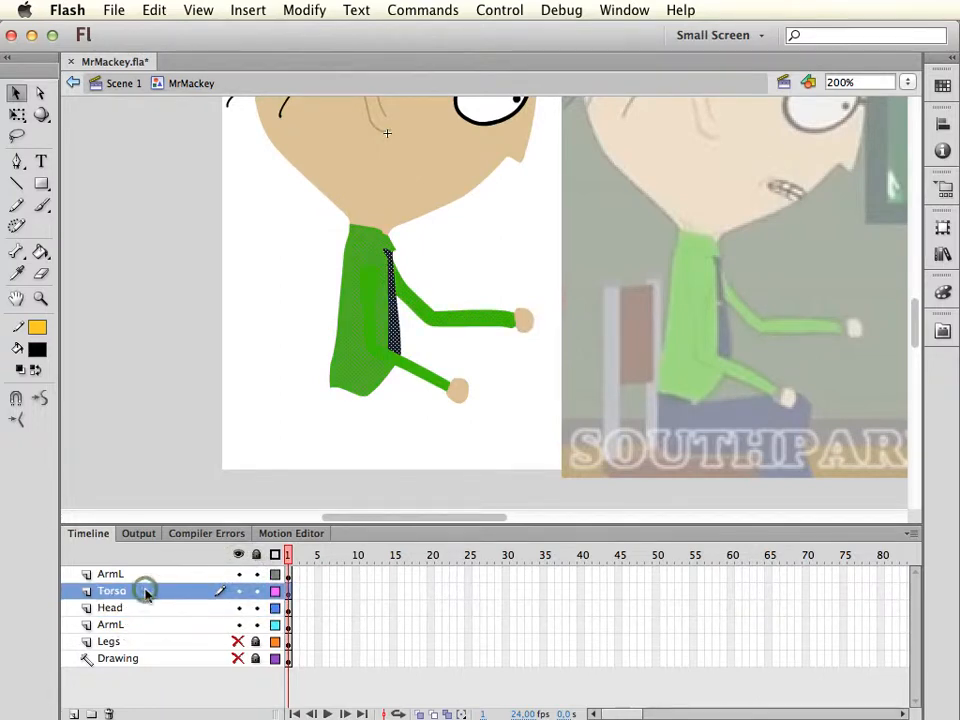
pyautogui.click(239, 608)
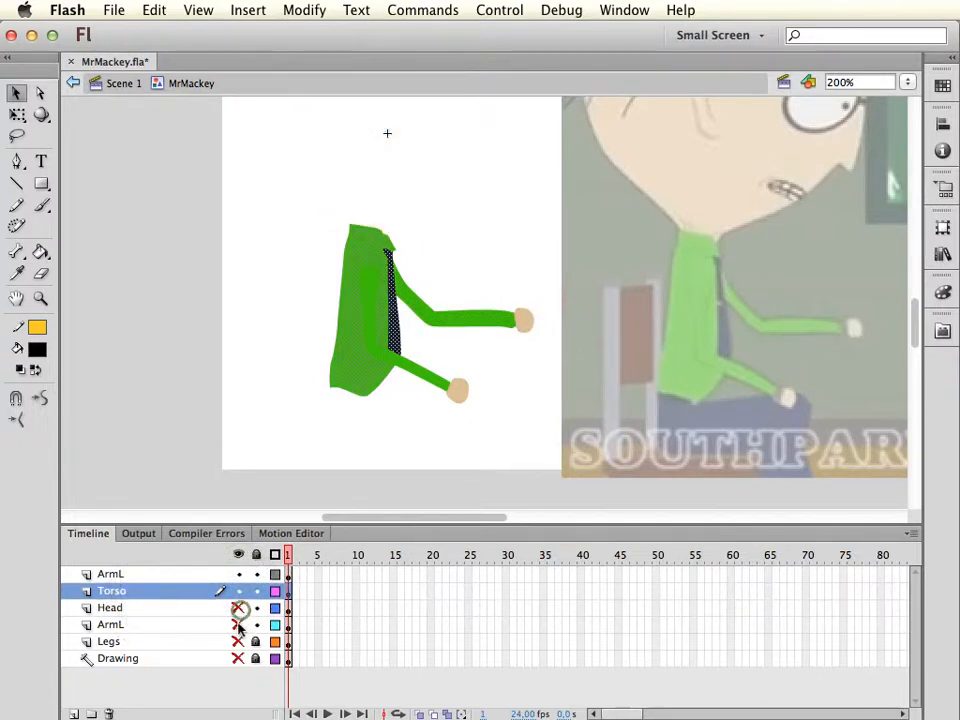
pyautogui.click(239, 624)
pyautogui.click(240, 574)
pyautogui.click(182, 595)
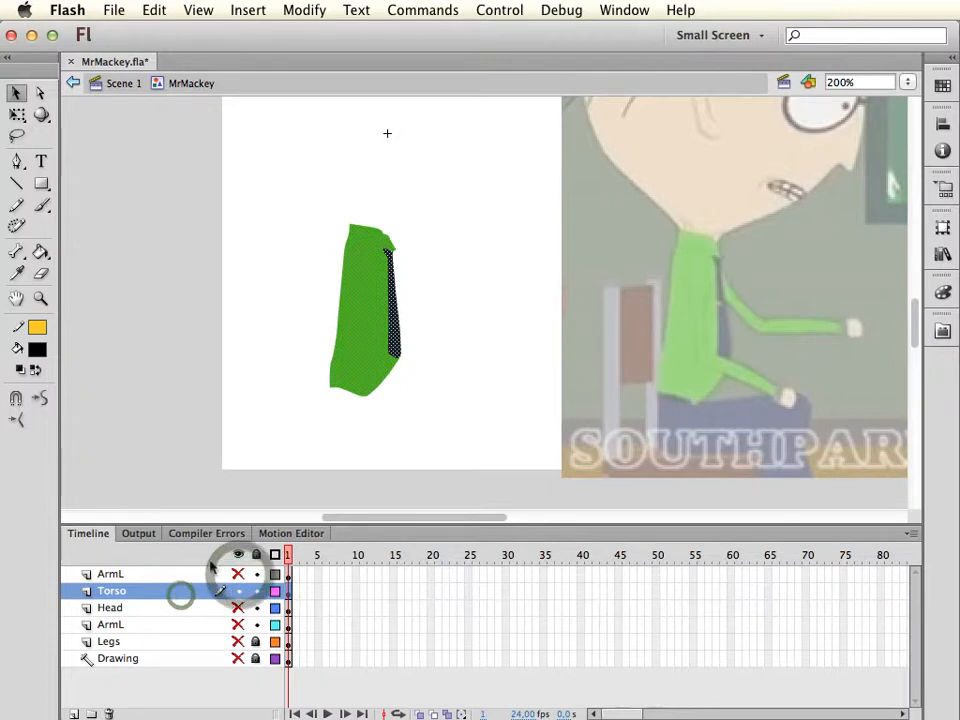
# Convert the torso to a Graphic symbol named Torso with bottom-centre registration, and move its transformation point just below its lower-left edge
pyautogui.click(305, 10)
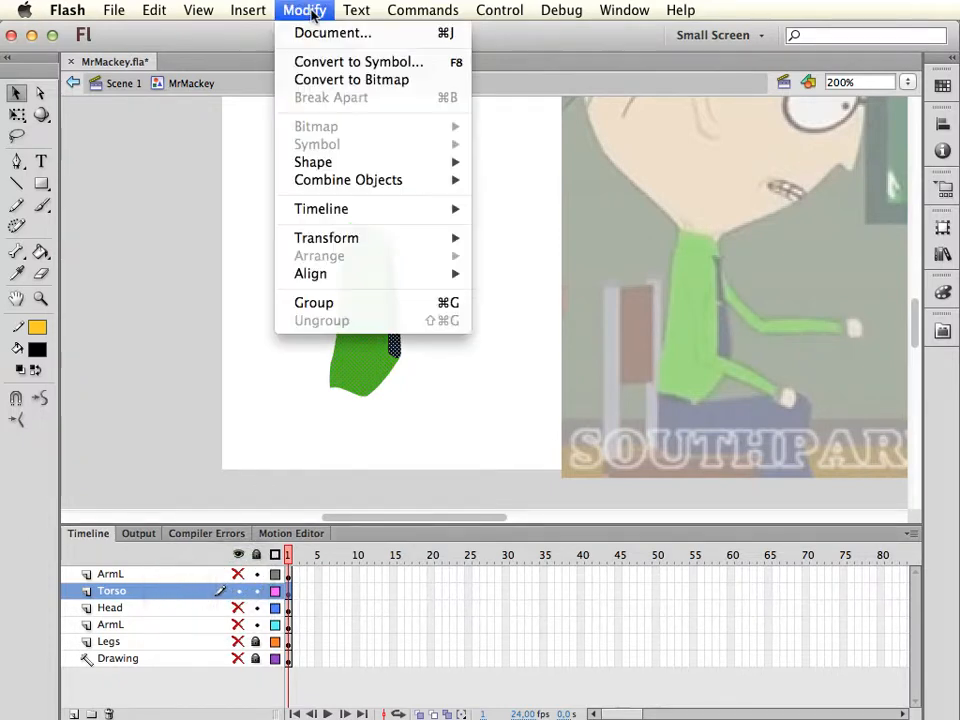
pyautogui.click(352, 63)
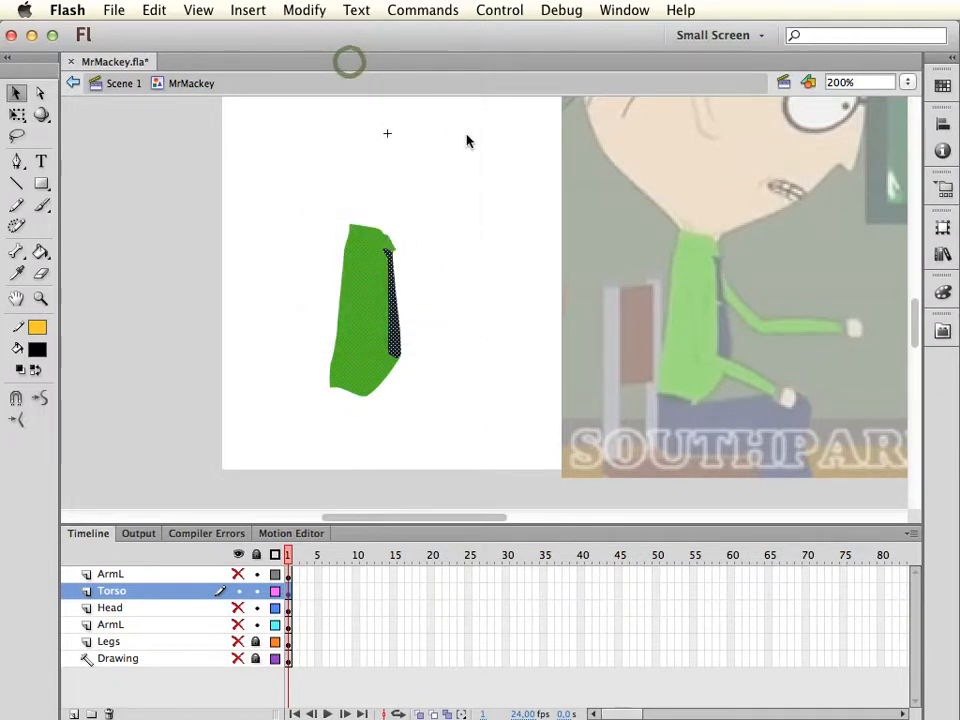
pyautogui.write('Torso')
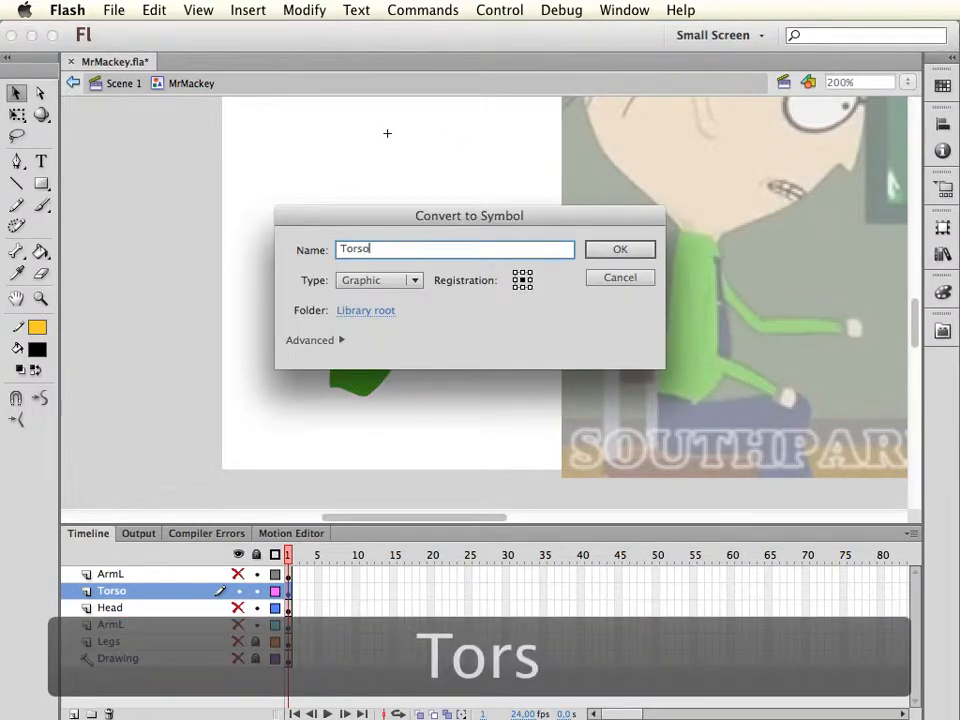
pyautogui.click(523, 288)
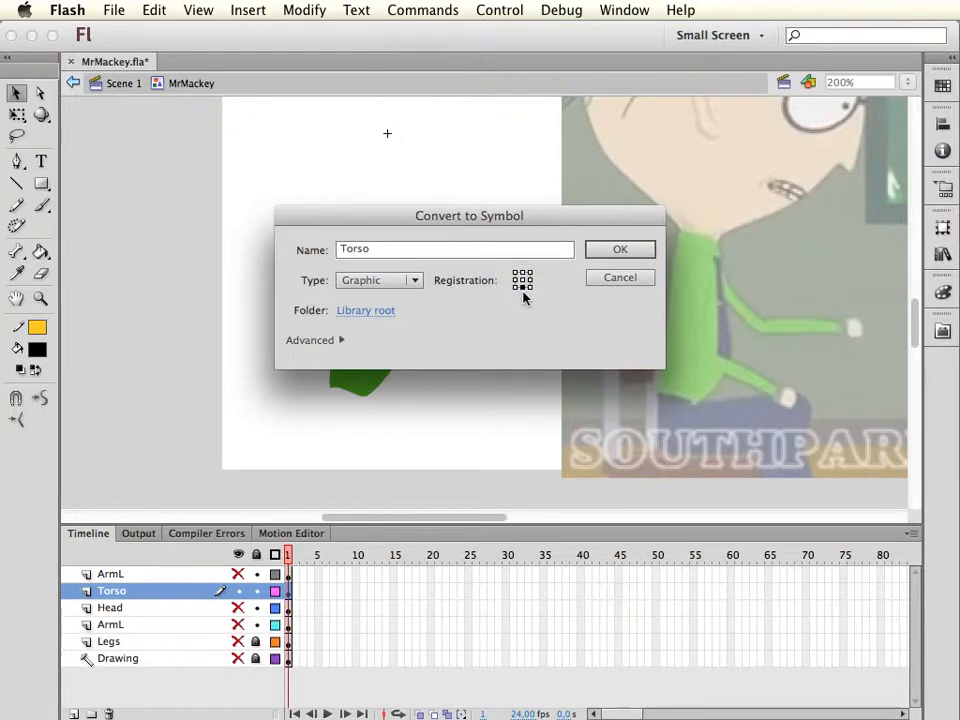
pyautogui.click(619, 251)
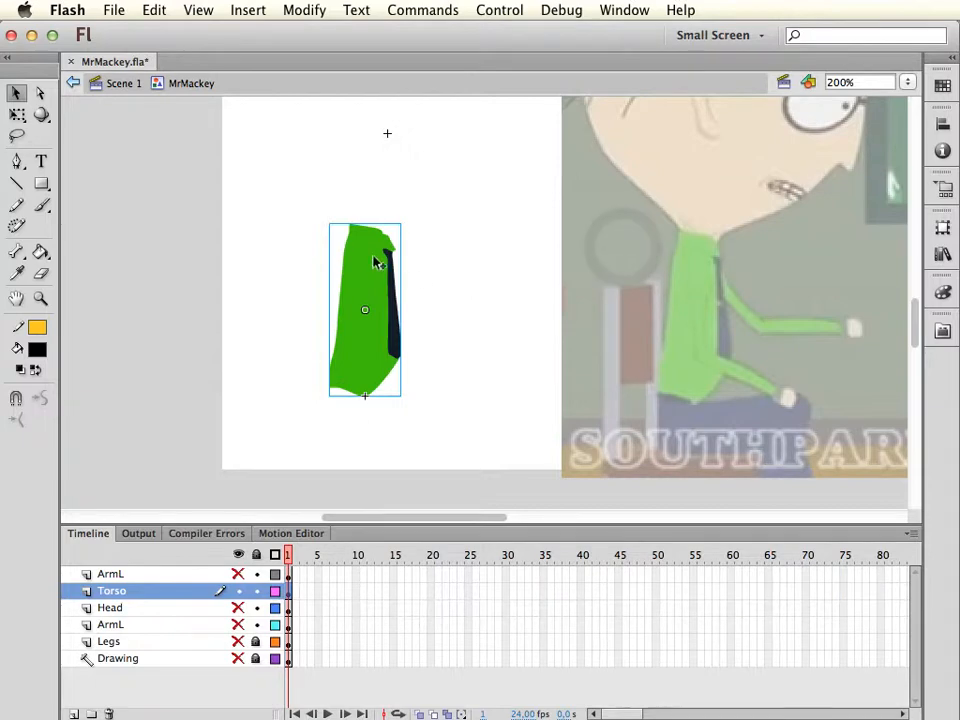
pyautogui.press('q')
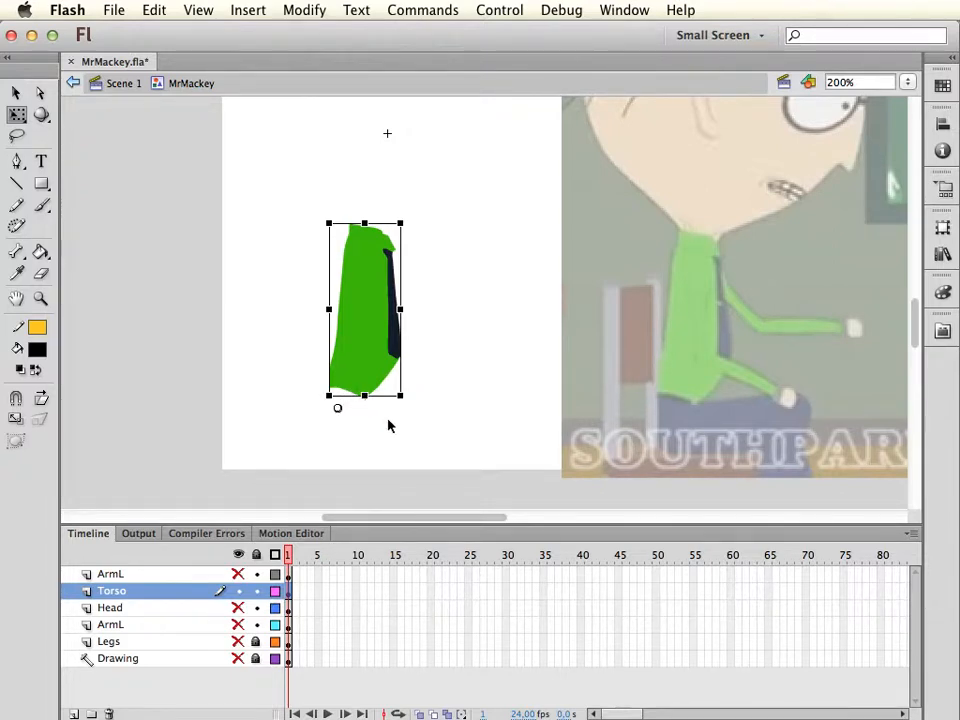
pyautogui.press('v')
# Open the Torso symbol for editing and draw a rounded Pencil curve beneath the shirt, joining both sides of its lower edge
pyautogui.doubleClick(372, 363)
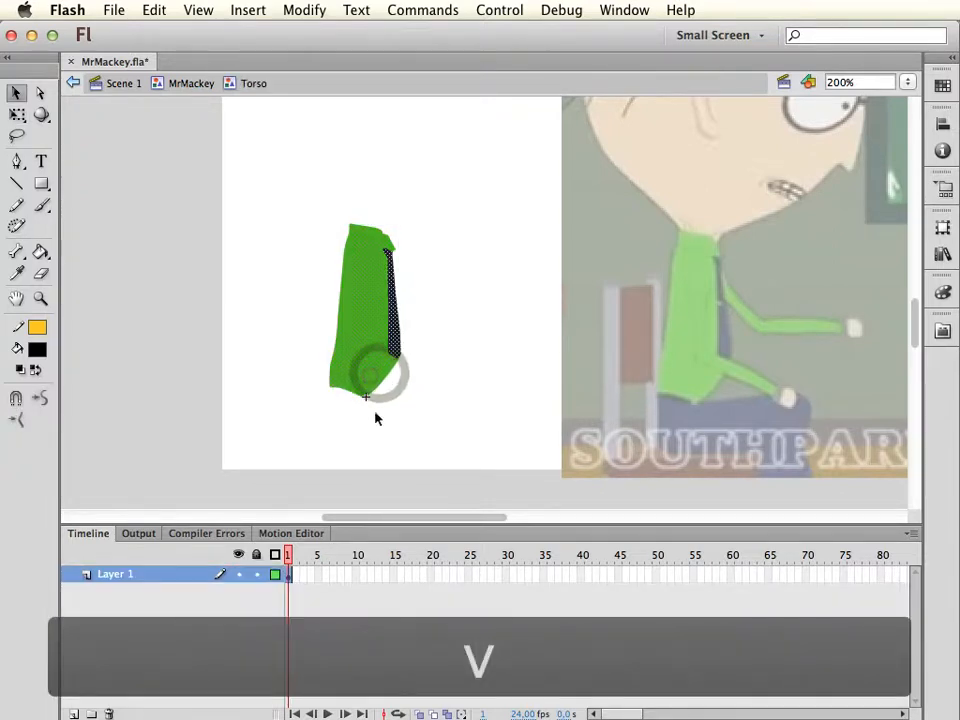
pyautogui.press('super+equal')
pyautogui.moveTo(435, 440); pyautogui.dragTo(467, 358)
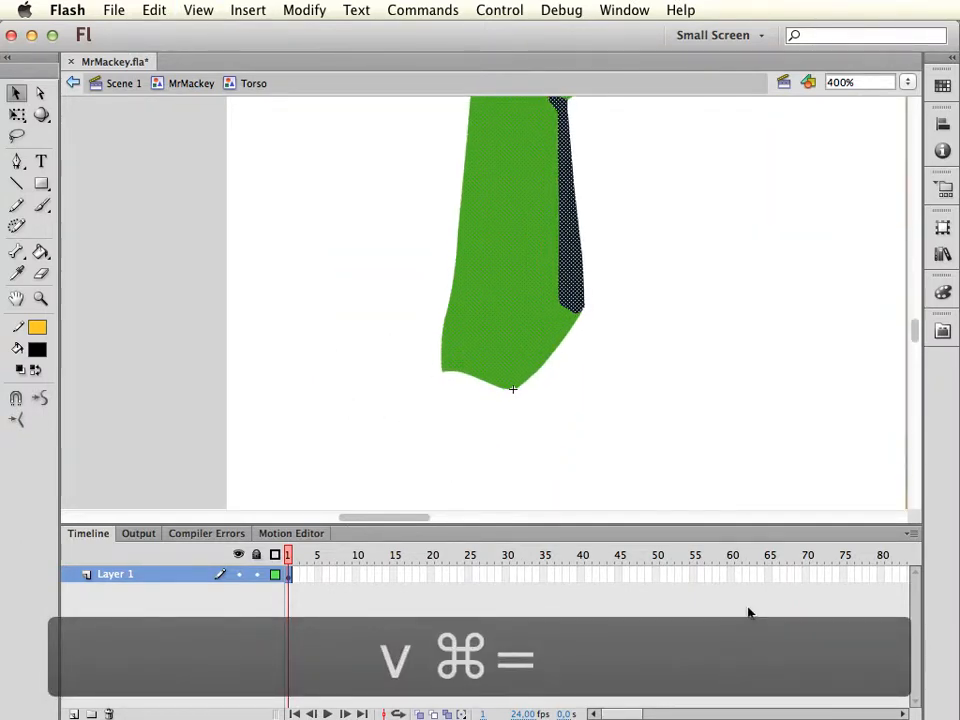
pyautogui.press('super+shift+y')
pyautogui.press('y')
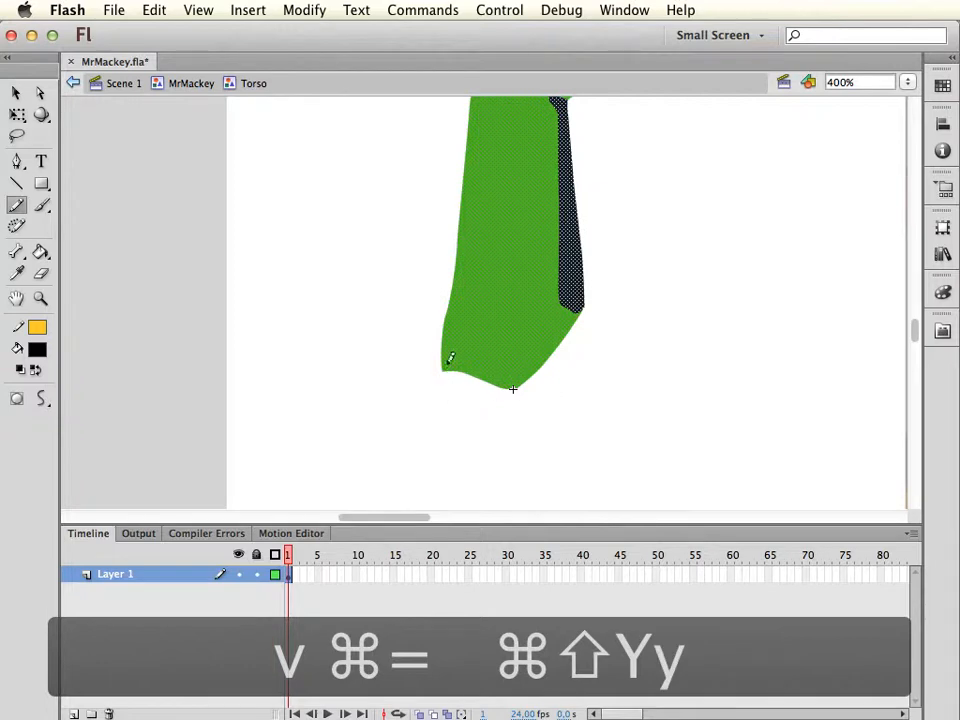
pyautogui.moveTo(444, 350)
pyautogui.mouseDown()
pyautogui.moveTo(446, 381)
pyautogui.moveTo(482, 402)
pyautogui.moveTo(525, 384)
pyautogui.mouseUp()
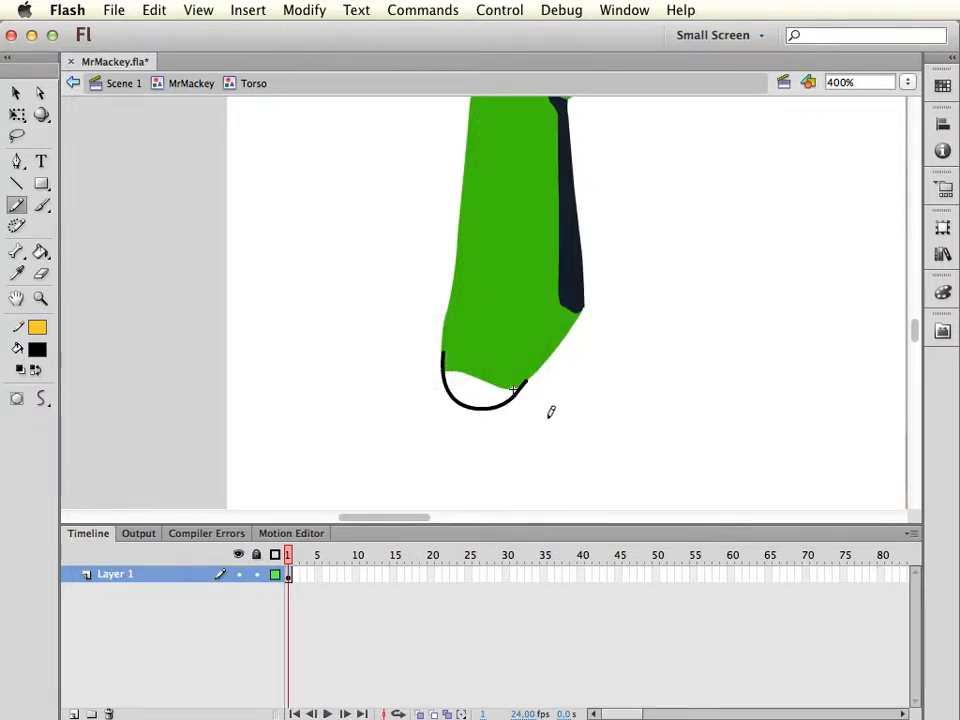
# Fill the area inside the curve with the shirt's sampled green and delete the black outline
pyautogui.press('i')
pyautogui.click(512, 350)
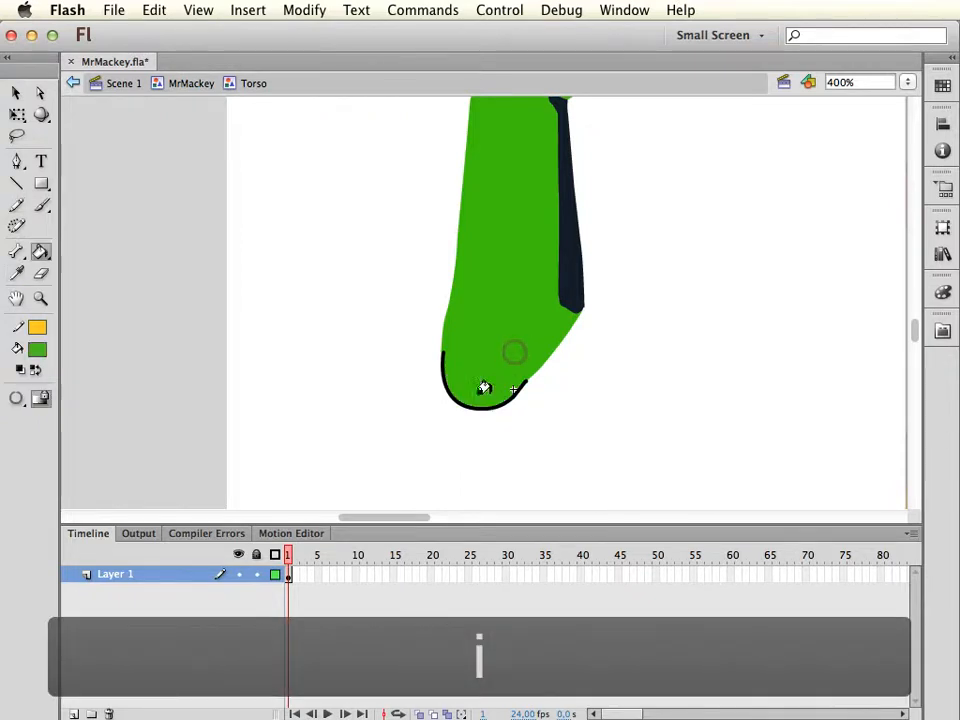
pyautogui.click(488, 390)
pyautogui.press('v')
pyautogui.click(522, 453)
pyautogui.doubleClick(491, 409)
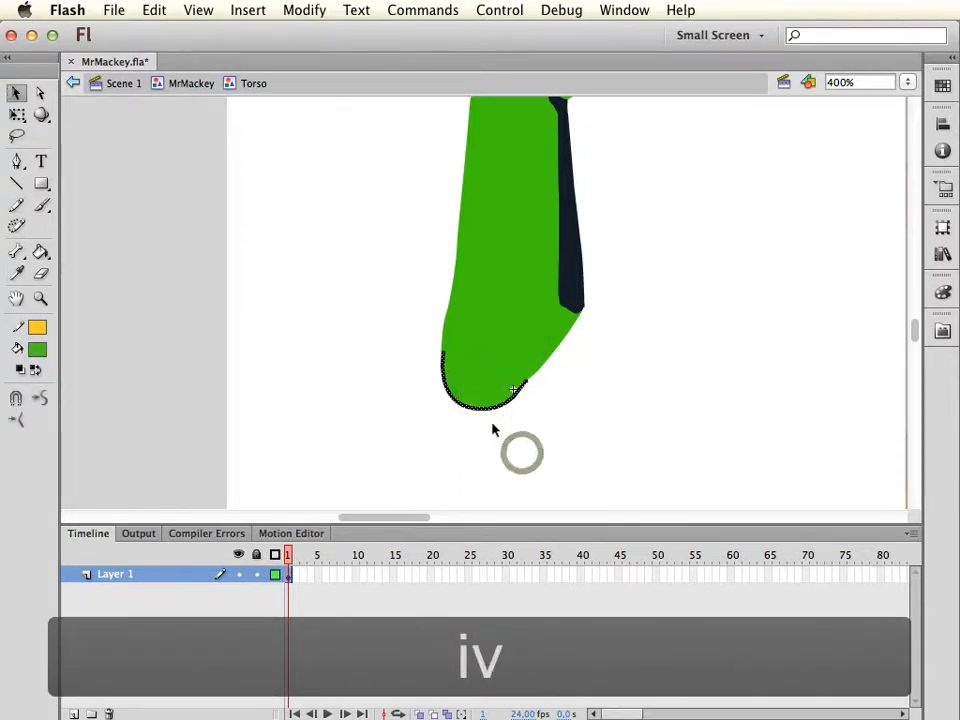
pyautogui.press('Delete')
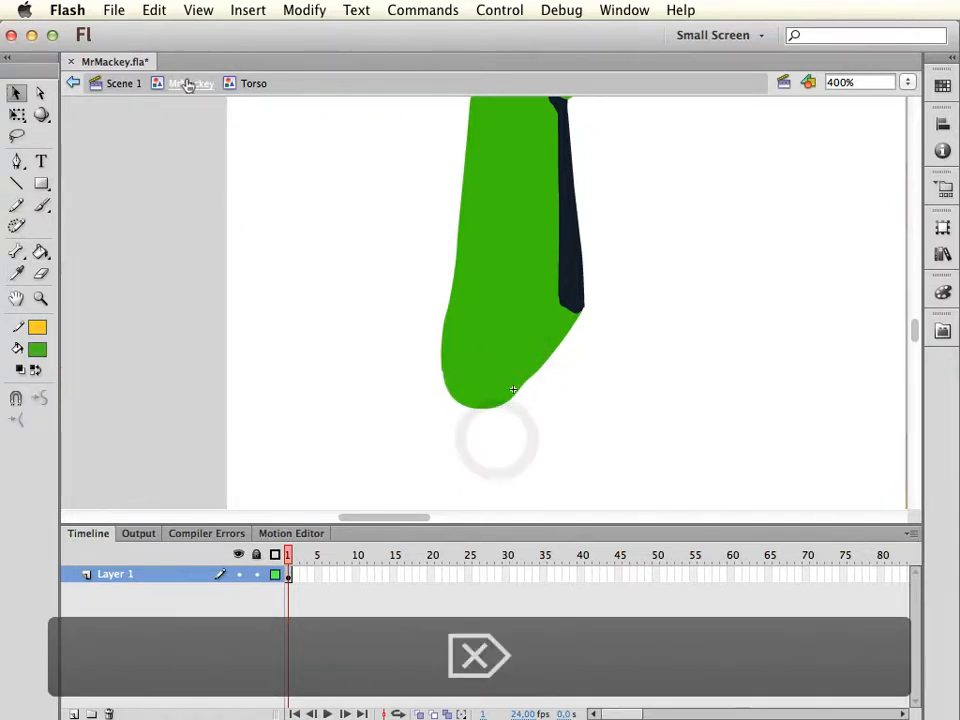
# Return to editing the MrMackey symbol, and lock and hide the Torso layer
pyautogui.click(186, 85)
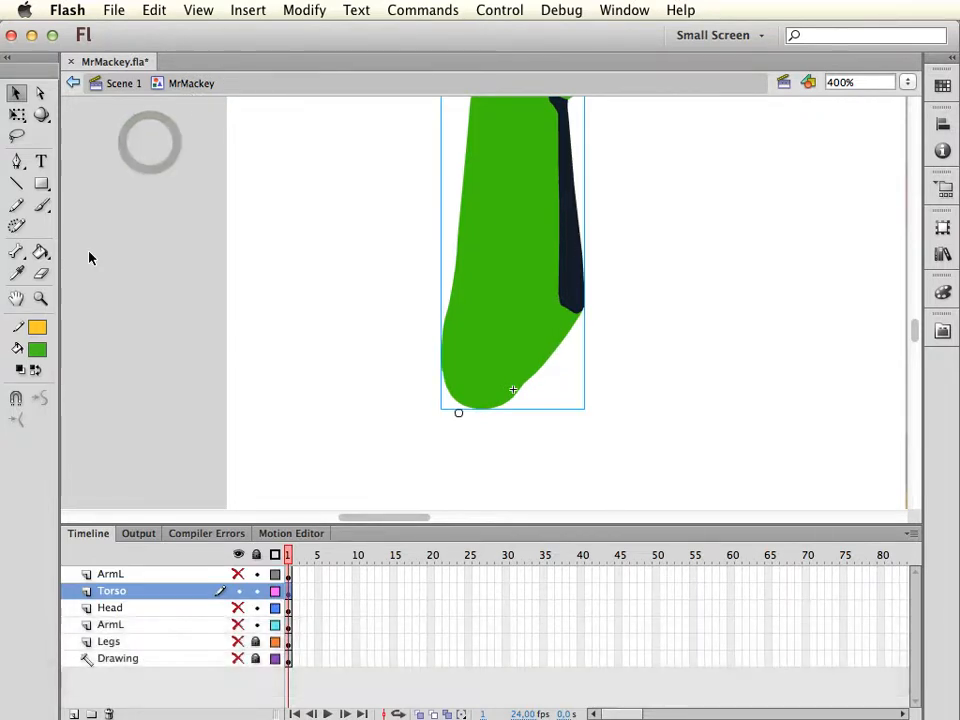
pyautogui.press('super+minus')
pyautogui.click(607, 312)
pyautogui.press('space')
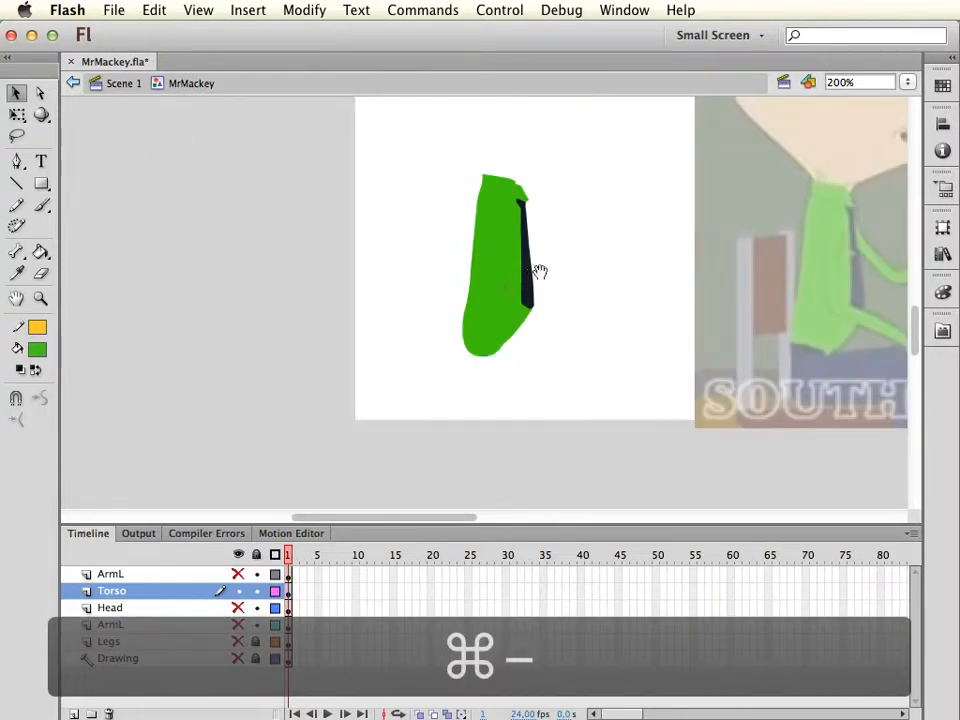
pyautogui.moveTo(541, 271); pyautogui.dragTo(508, 313)
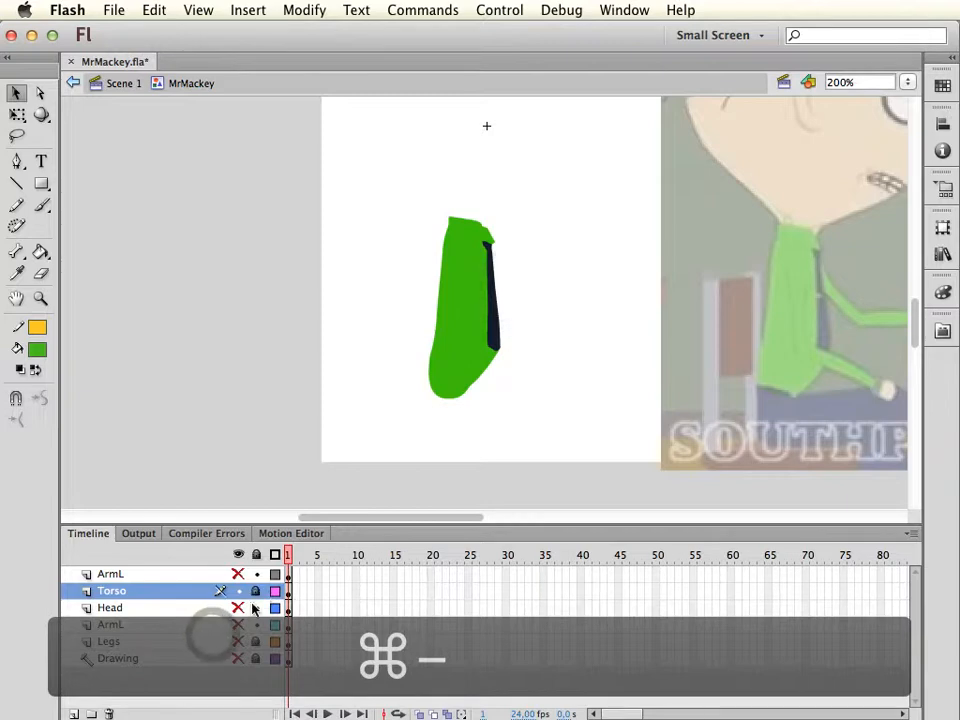
pyautogui.click(238, 591)
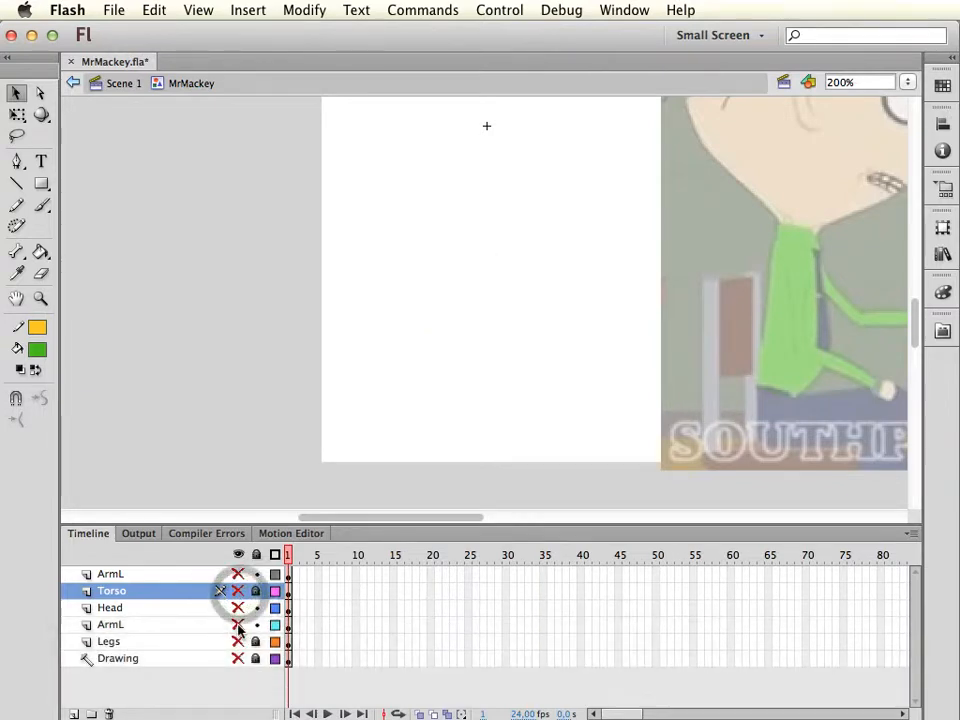
# Show the ArmL layer below Head and convert its arm artwork to a Graphic symbol named ArmL with centre registration
pyautogui.click(239, 625)
pyautogui.click(198, 625)
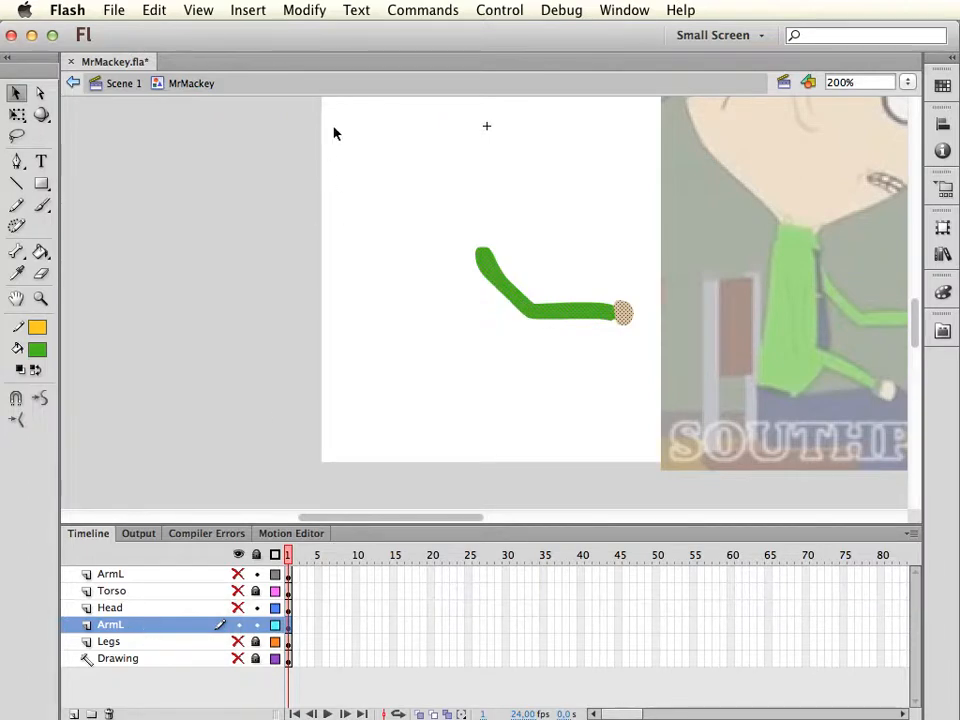
pyautogui.click(304, 10)
pyautogui.click(352, 63)
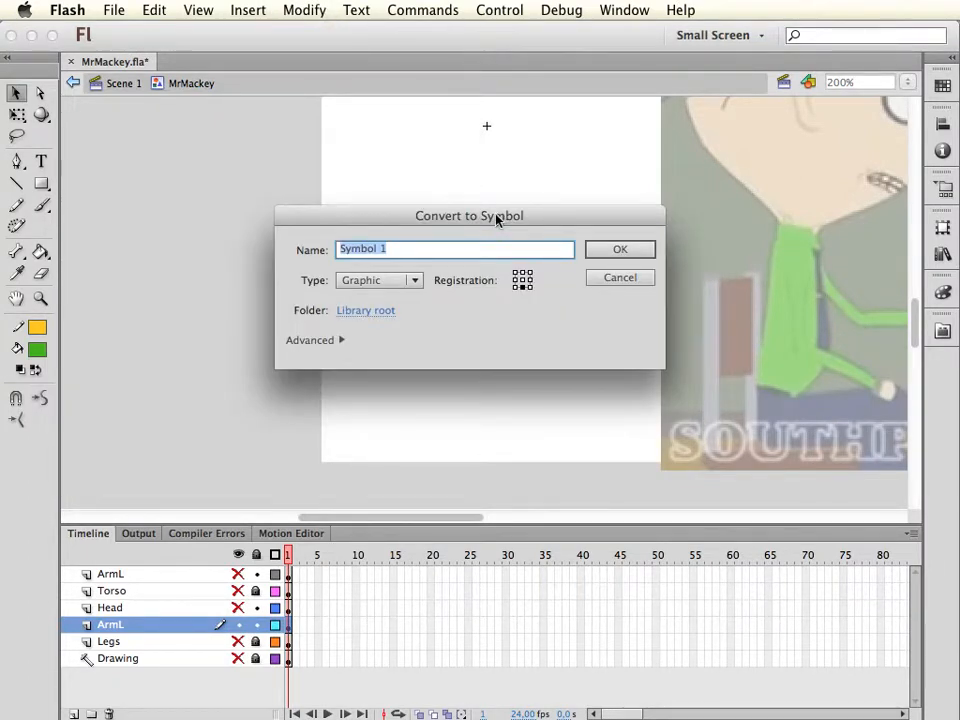
pyautogui.write('ArmL')
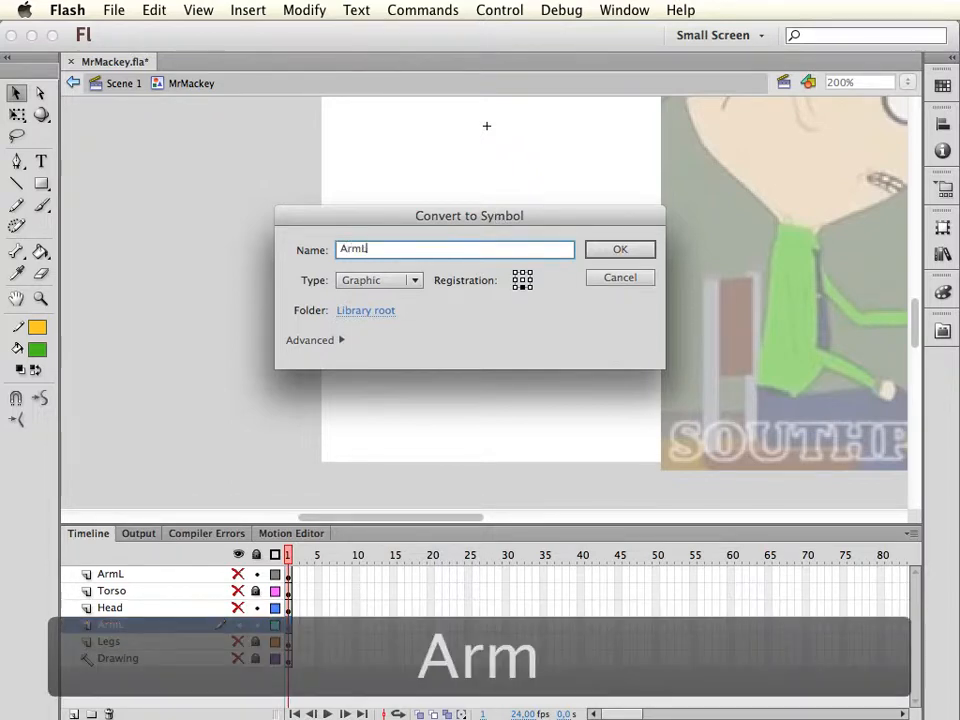
pyautogui.click(522, 281)
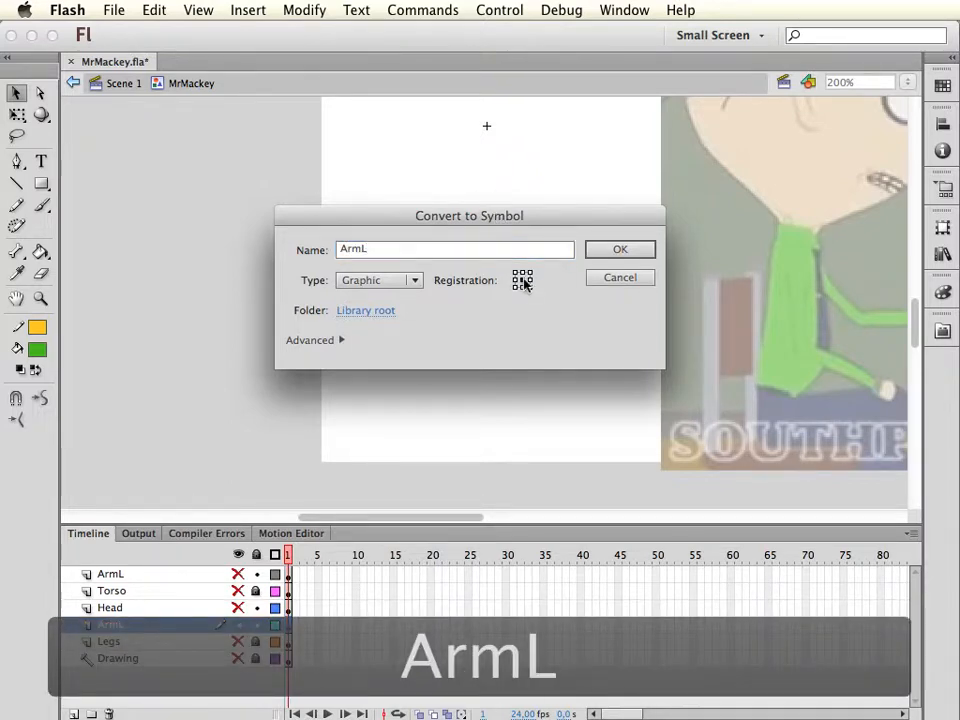
pyautogui.click(620, 249)
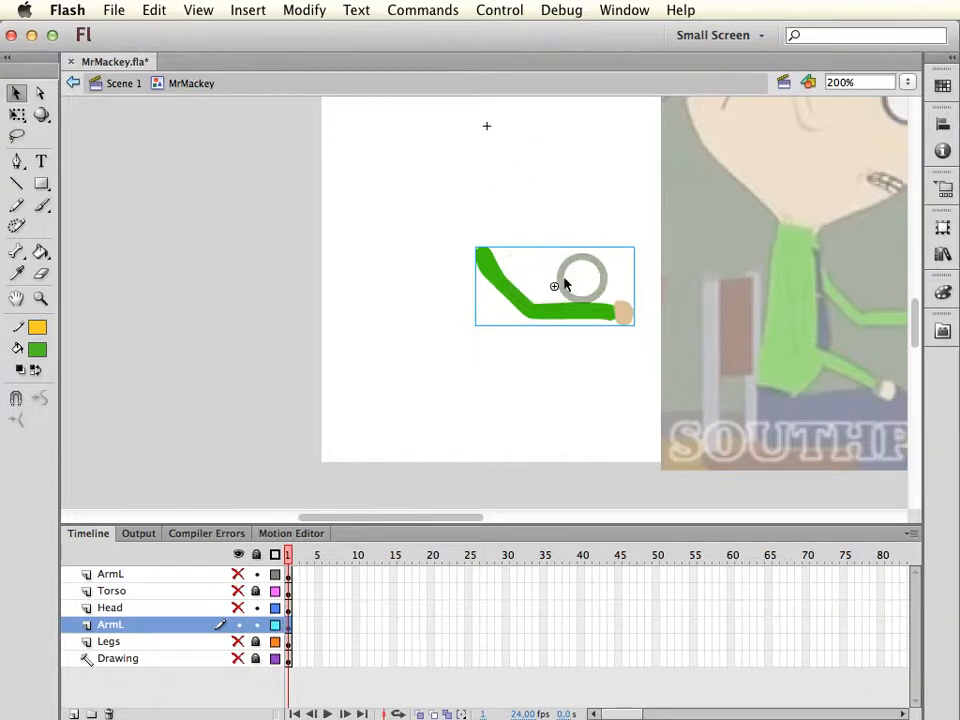
# Place the arm symbol's transformation point at its shoulder end and deselect the arm
pyautogui.press('q')
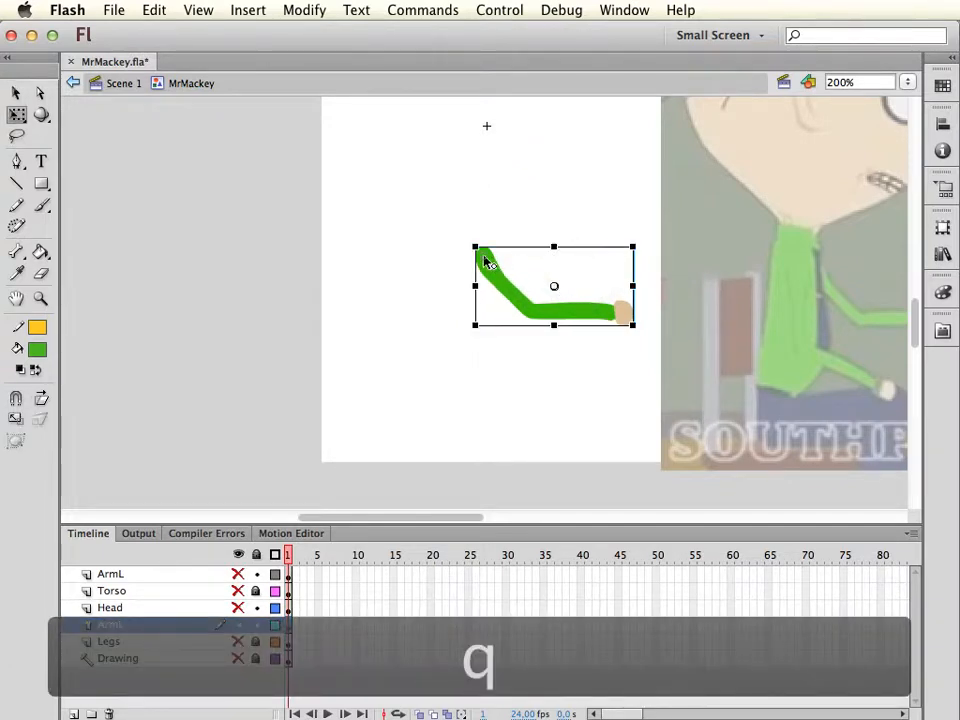
pyautogui.click(485, 259)
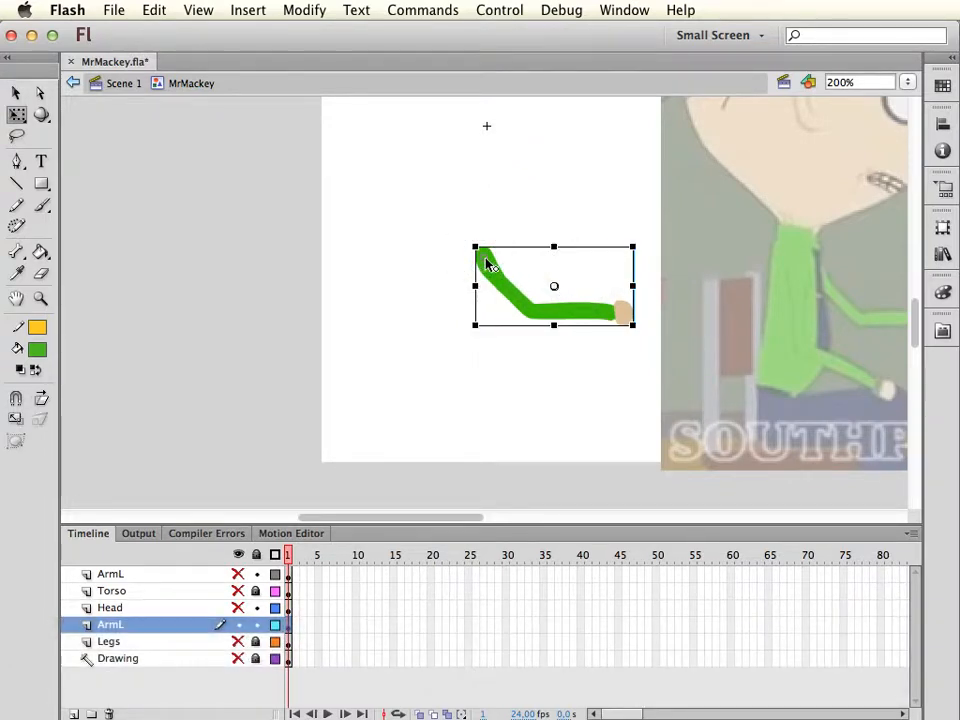
pyautogui.press('v')
pyautogui.click(563, 215)
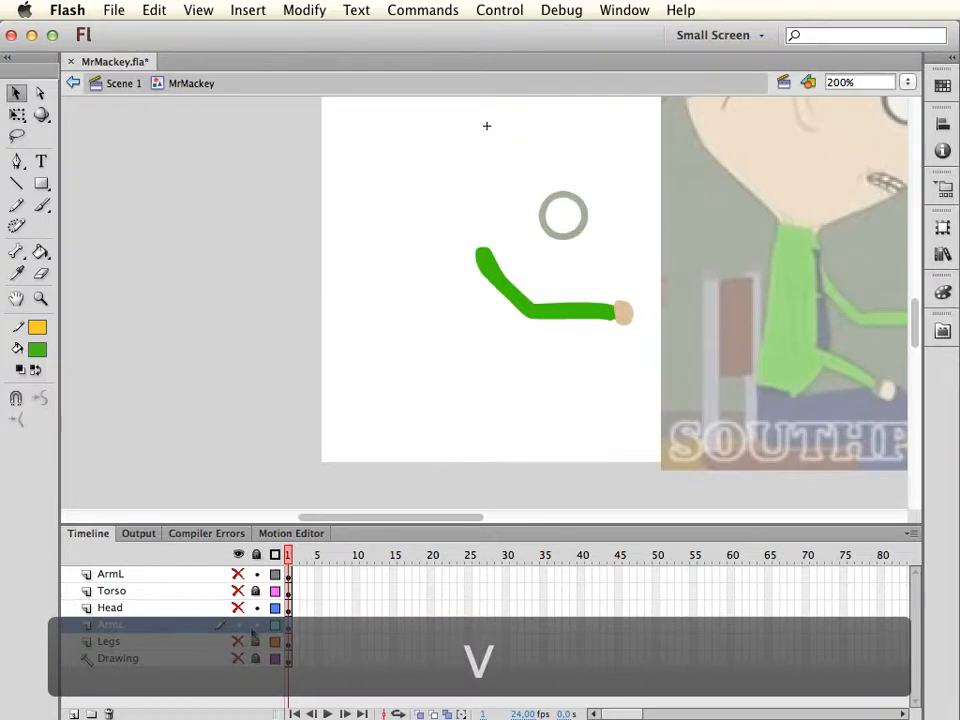
# Lock and hide the ArmL layer below Head, and show the Head layer with all its artwork selected
pyautogui.click(240, 624)
pyautogui.click(237, 608)
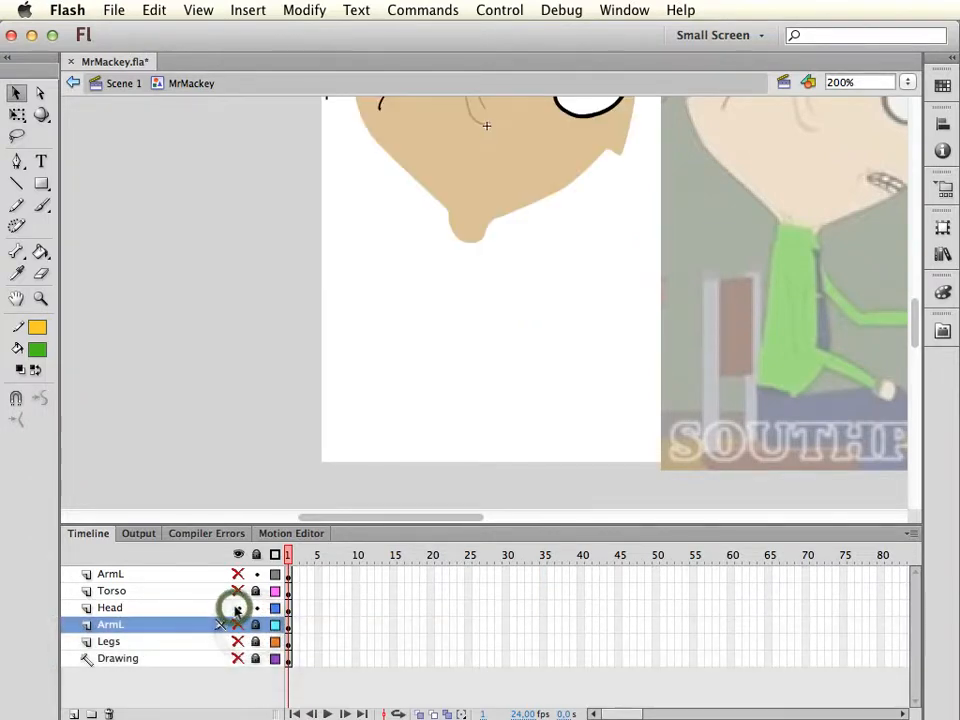
pyautogui.scroll(3, 392, 435)
pyautogui.click(137, 610)
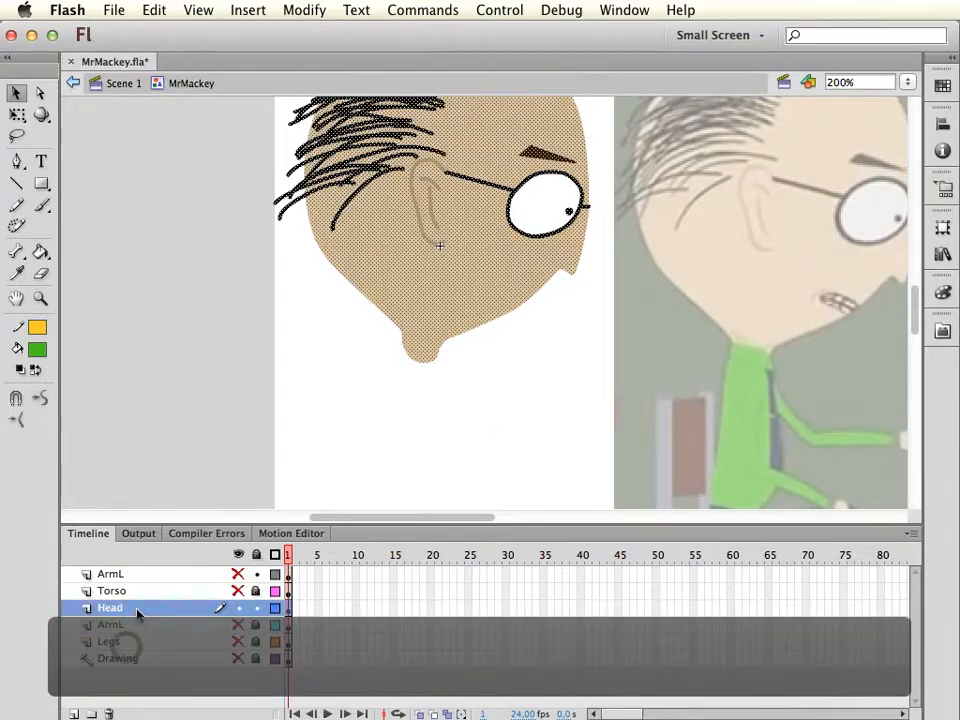
# Convert the head artwork to a Graphic symbol named Head with bottom-centre registration
pyautogui.moveTo(519, 449); pyautogui.dragTo(512, 496)
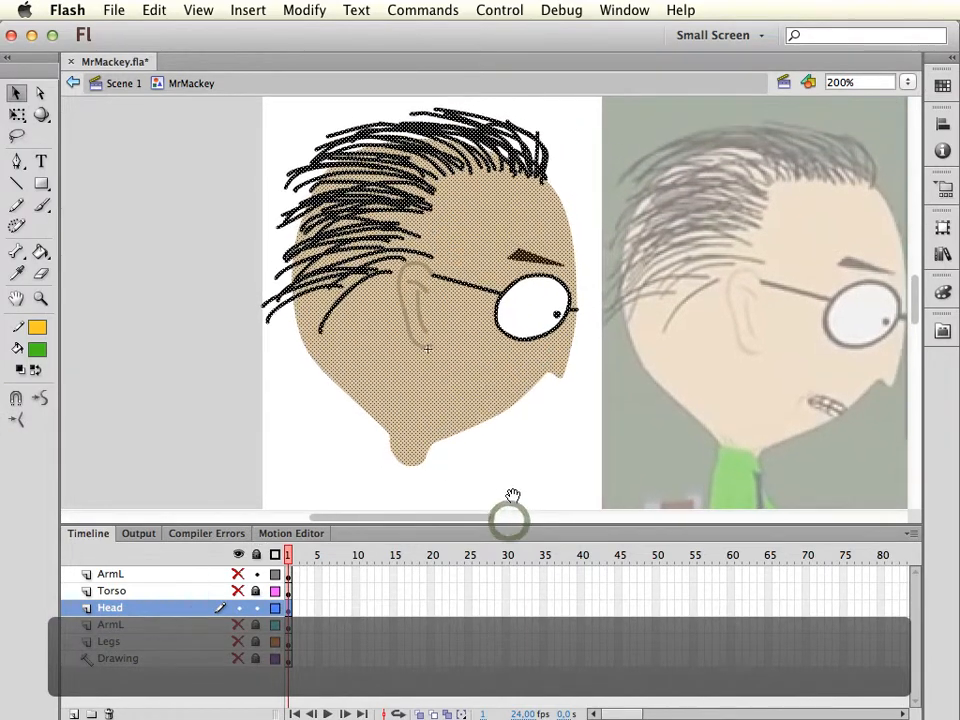
pyautogui.click(304, 10)
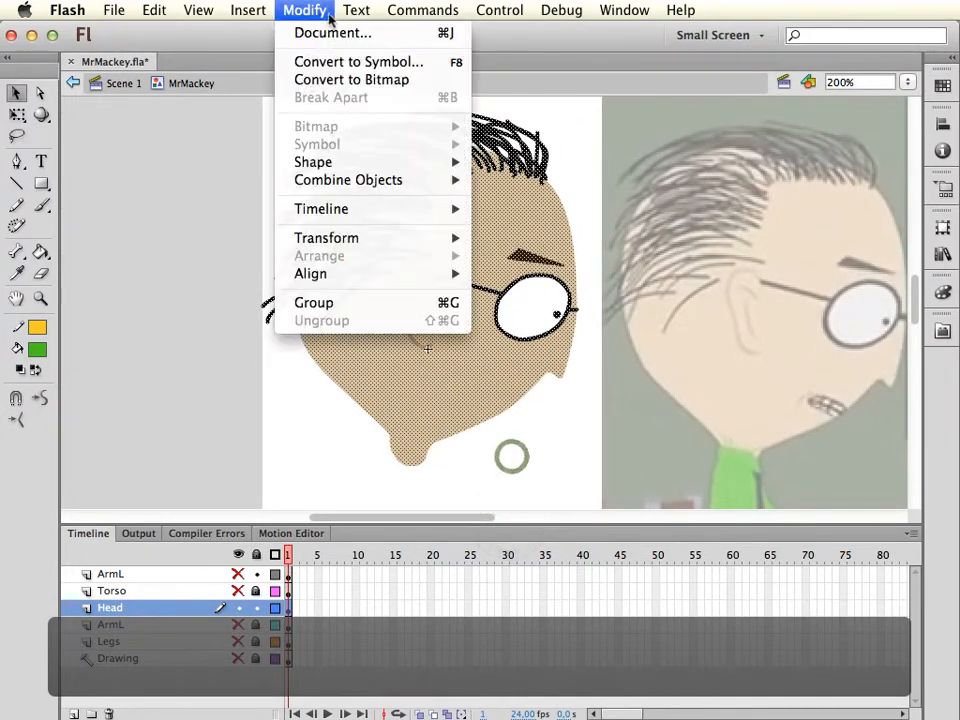
pyautogui.click(378, 61)
pyautogui.write('He')
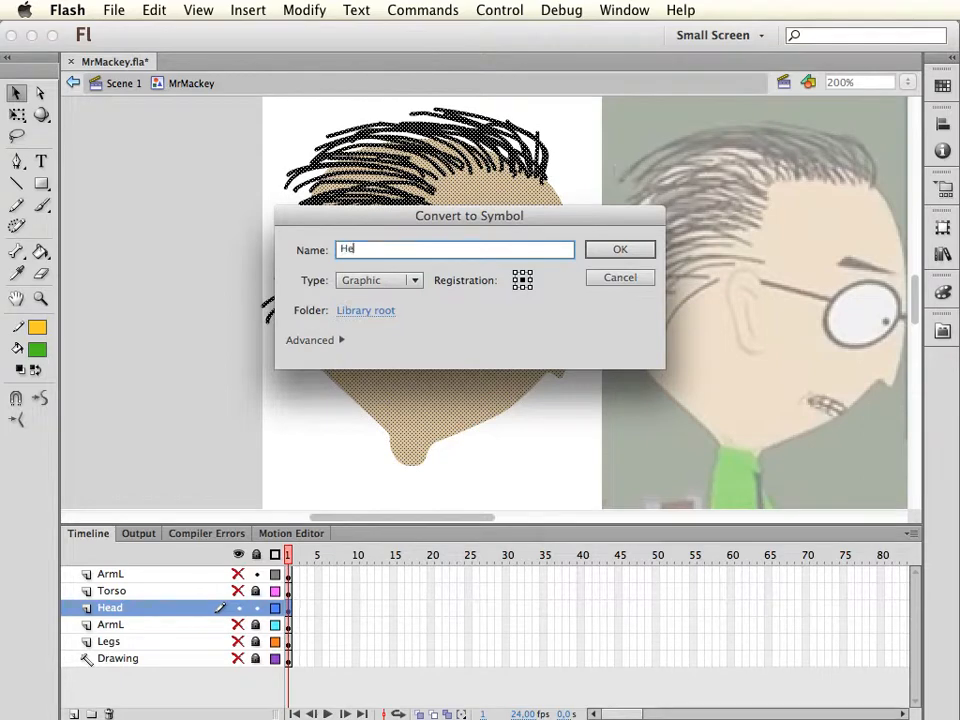
pyautogui.write('ad')
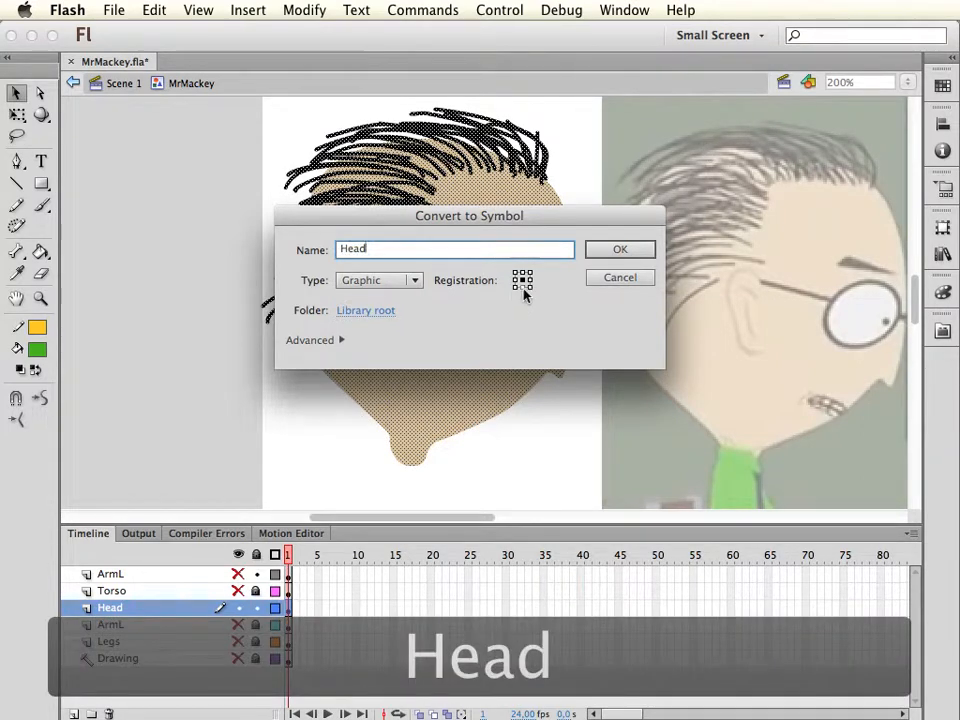
pyautogui.click(622, 252)
# Place the head symbol's transformation point in the rounded neck end and deselect the head
pyautogui.press('q')
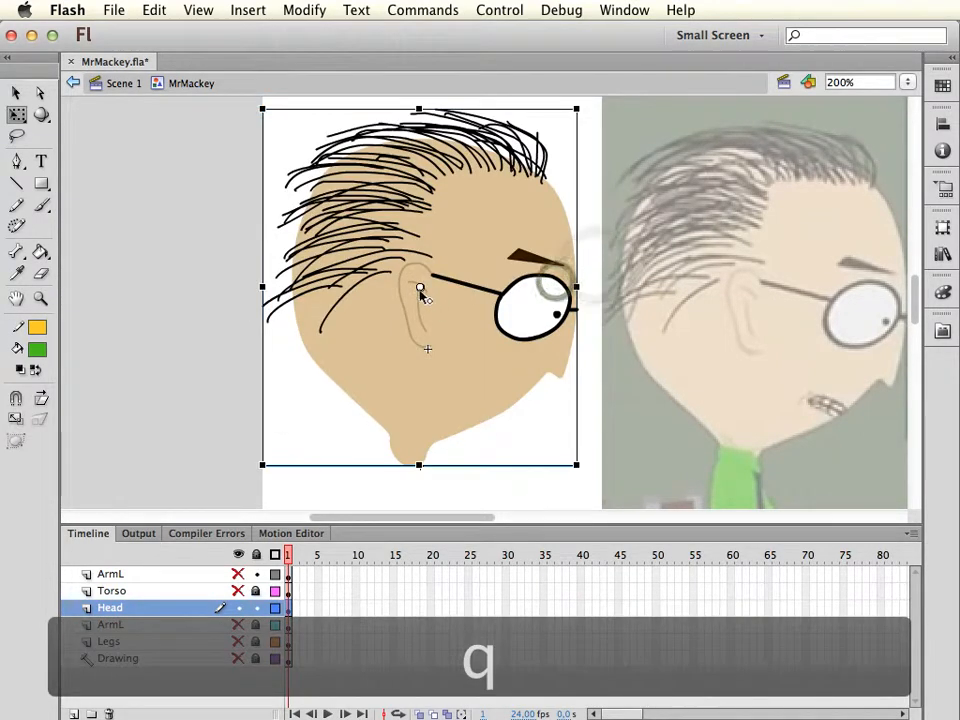
pyautogui.moveTo(420, 287); pyautogui.dragTo(412, 462)
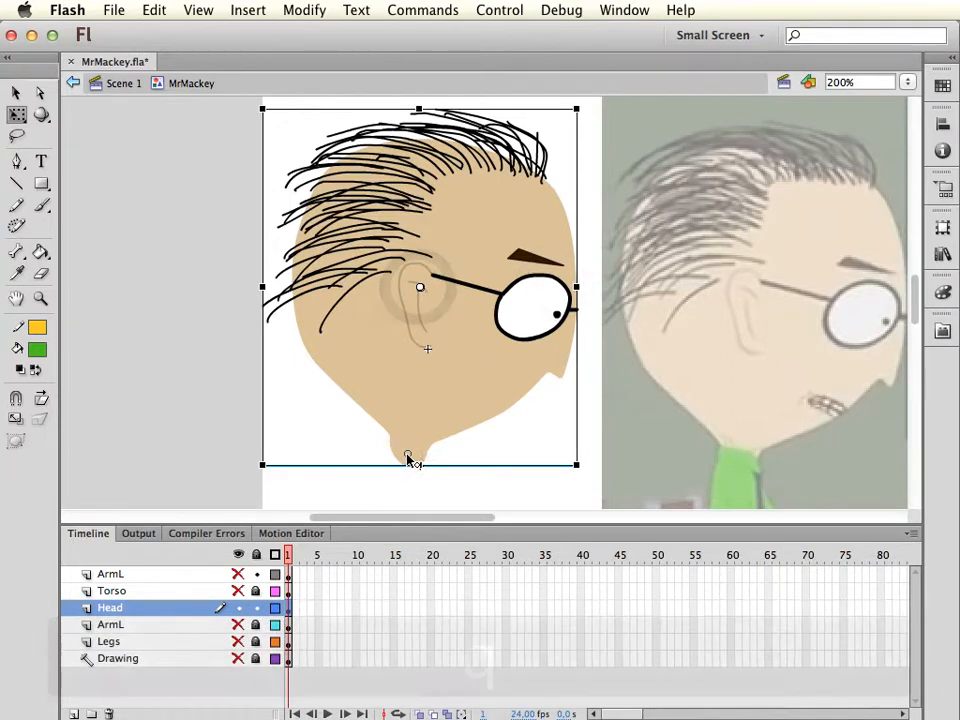
pyautogui.press('v')
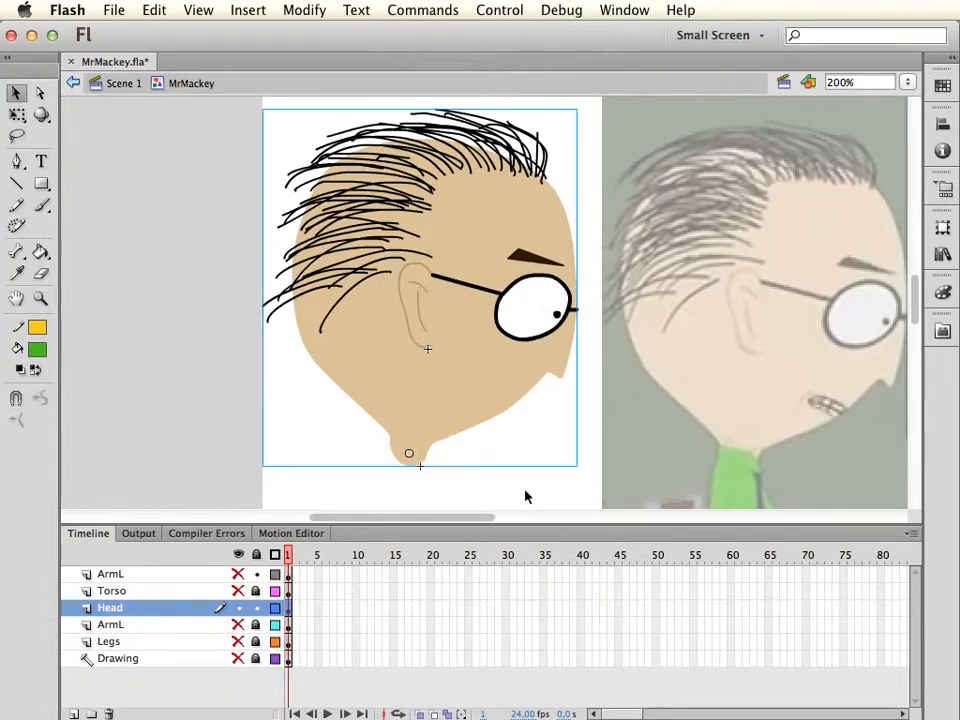
pyautogui.click(513, 478)
# Lock and hide the Head layer, unlock the Torso layer but keep it hidden, and show the topmost ArmL layer
pyautogui.moveTo(511, 474); pyautogui.dragTo(551, 421)
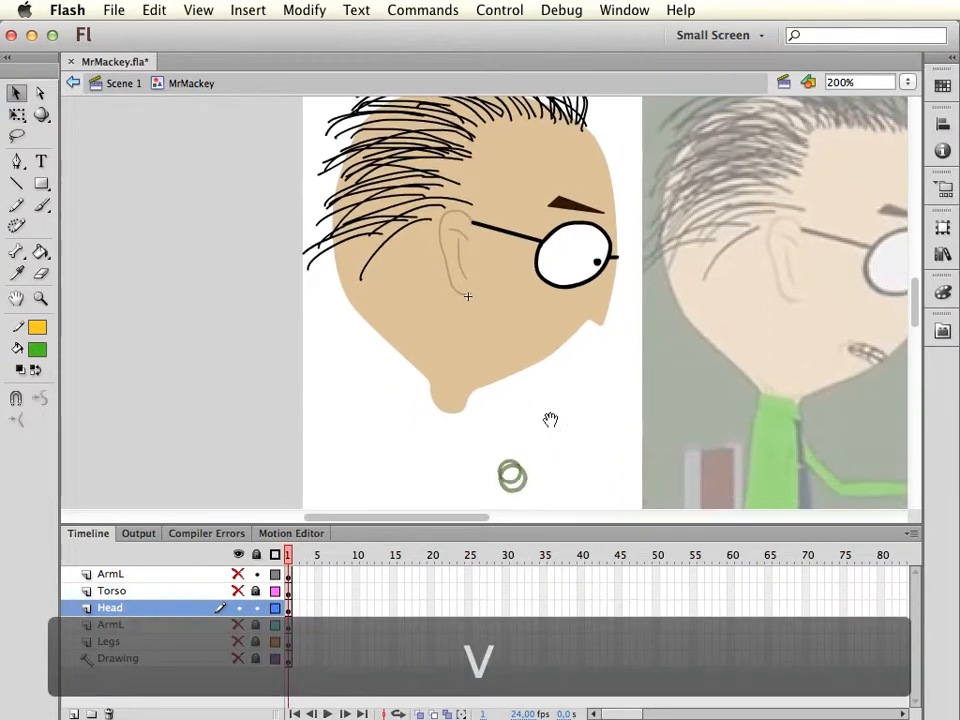
pyautogui.click(238, 607)
pyautogui.click(238, 591)
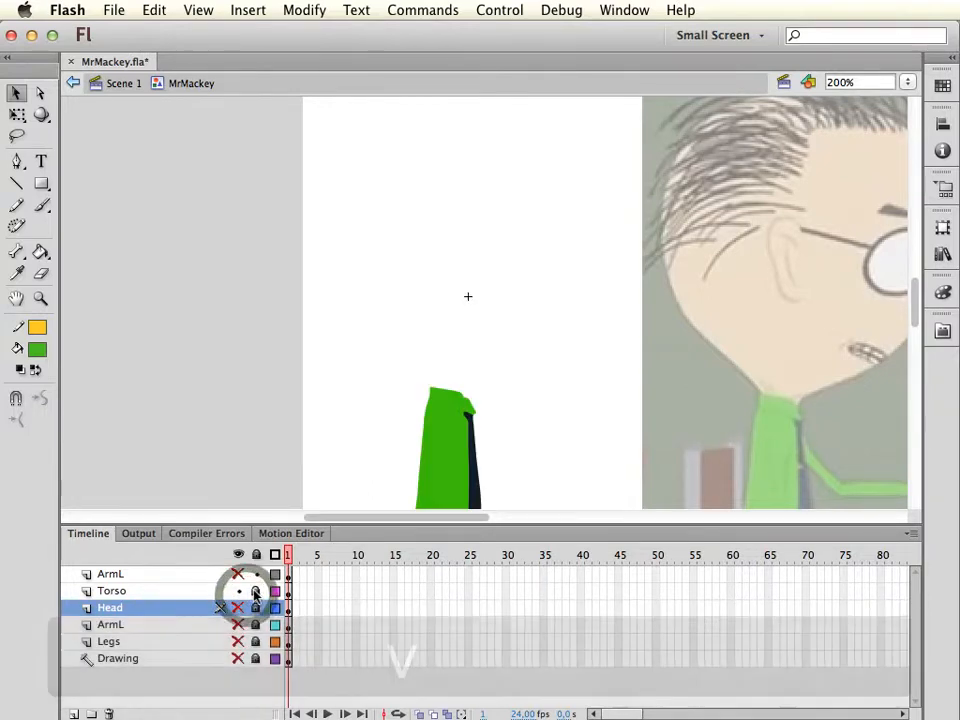
pyautogui.click(230, 593)
pyautogui.click(237, 591)
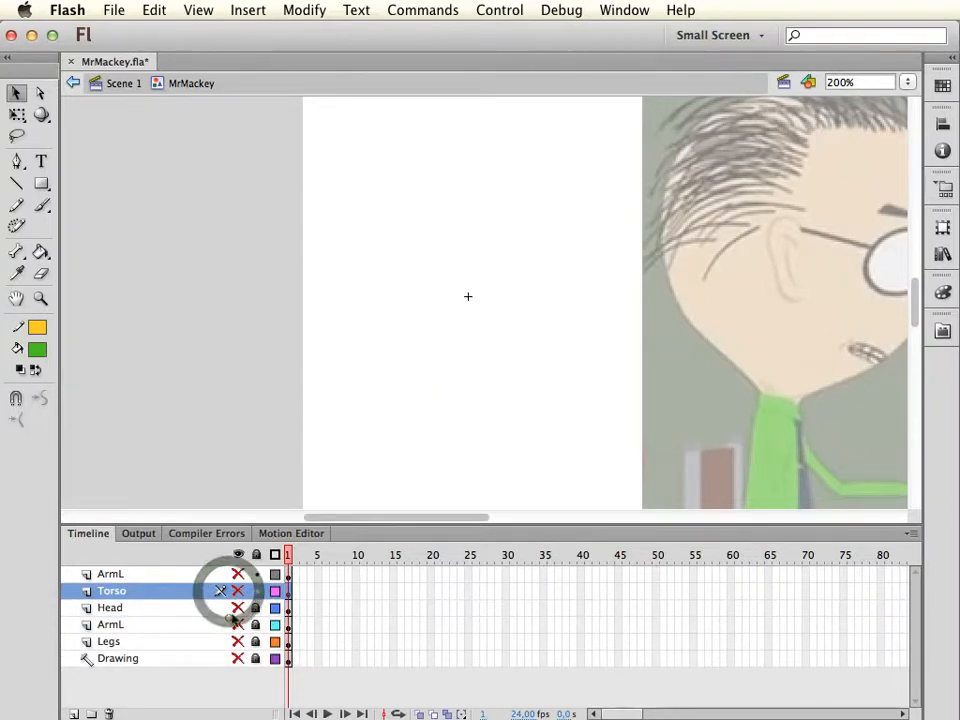
pyautogui.click(237, 574)
# Rename the topmost ArmL layer to ArmR
pyautogui.click(185, 576)
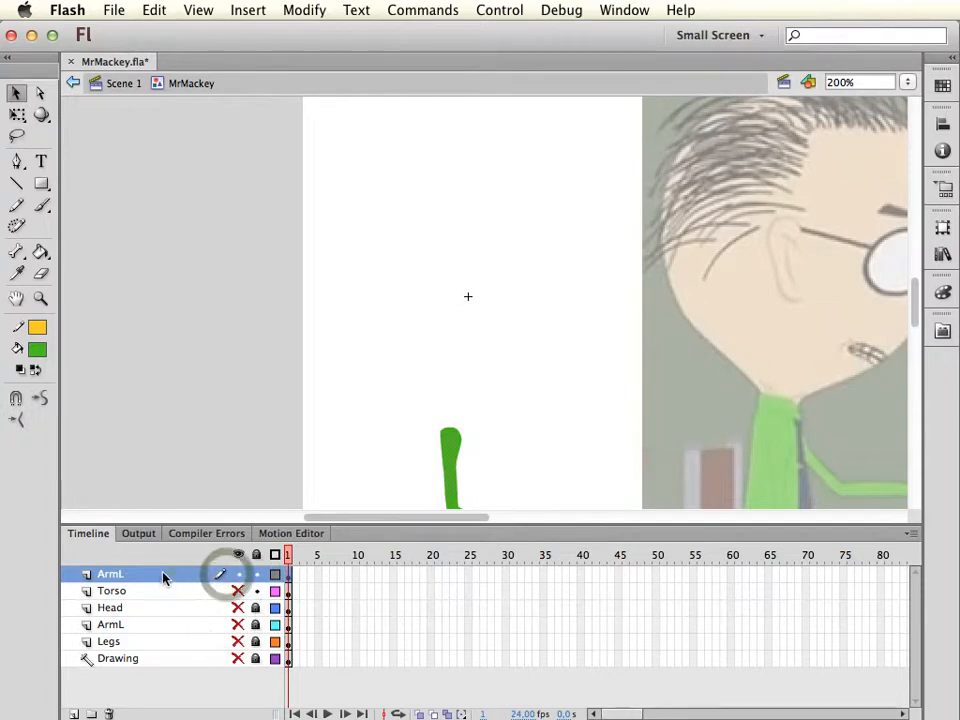
pyautogui.doubleClick(146, 576)
pyautogui.click(150, 574)
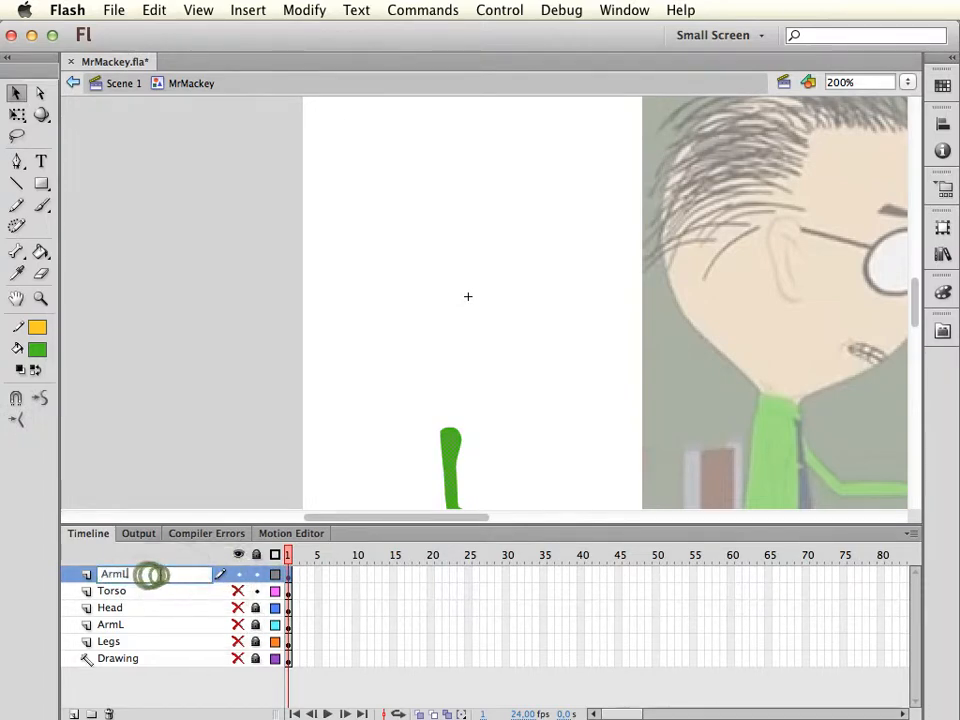
pyautogui.press('BackSpace')
pyautogui.write('R')
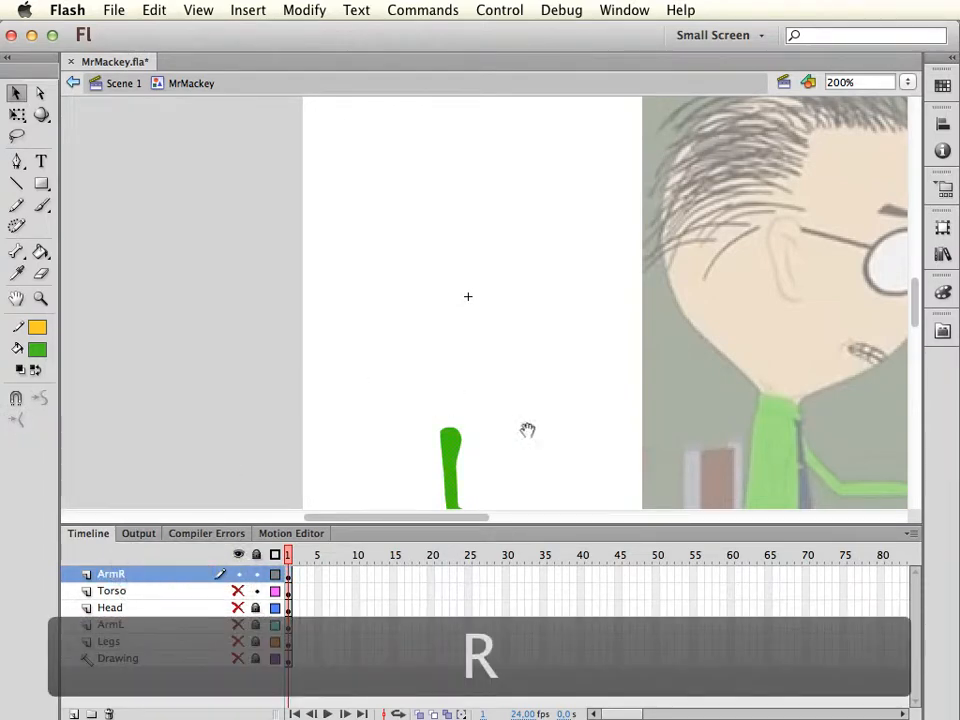
# Convert the ArmR layer's arm artwork to a Graphic symbol named ArmR with top-left registration
pyautogui.moveTo(527, 430); pyautogui.dragTo(480, 349)
pyautogui.click(133, 573)
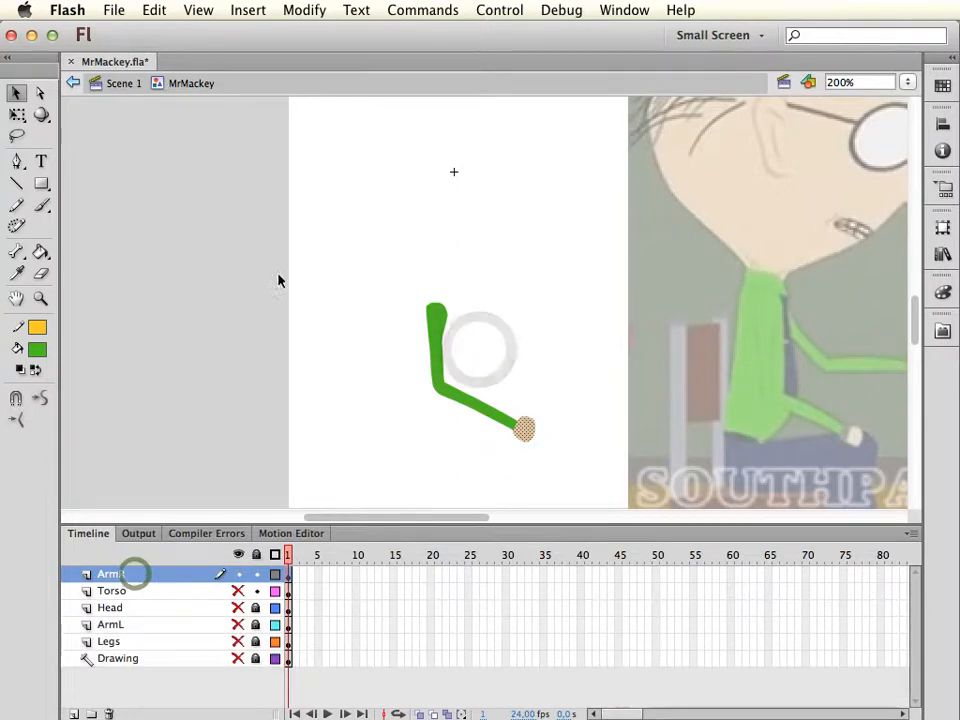
pyautogui.click(304, 10)
pyautogui.click(380, 62)
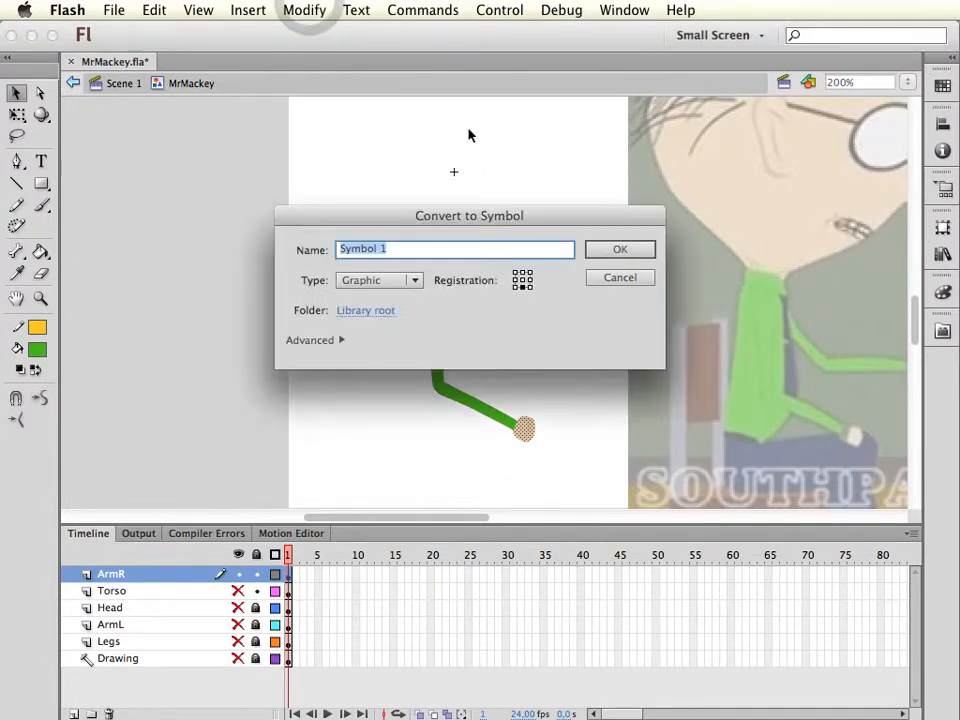
pyautogui.write('ArmR')
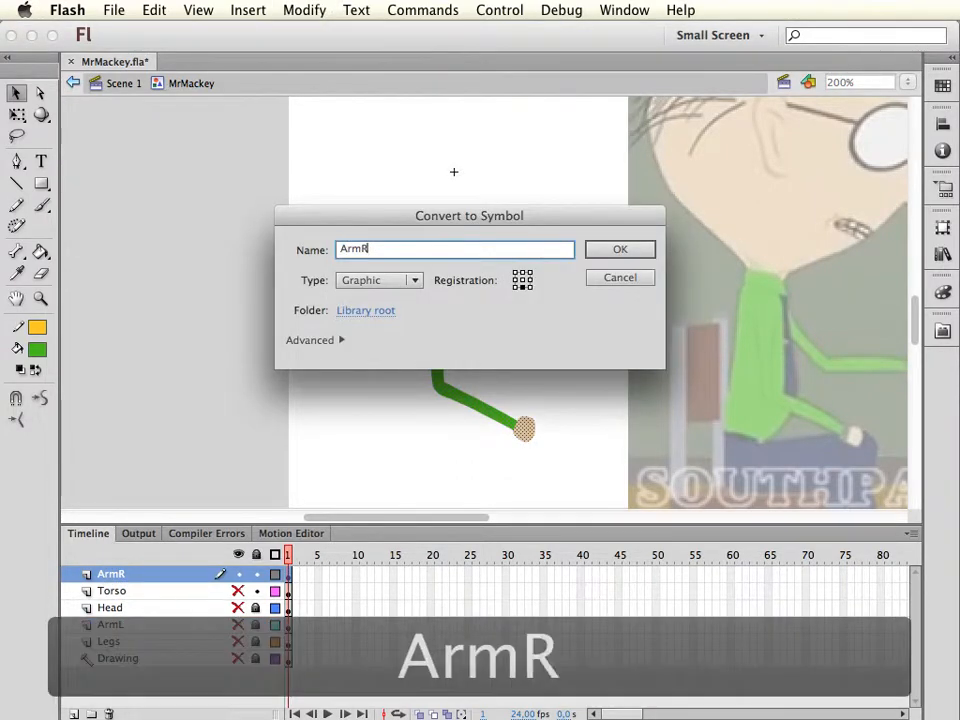
pyautogui.click(517, 274)
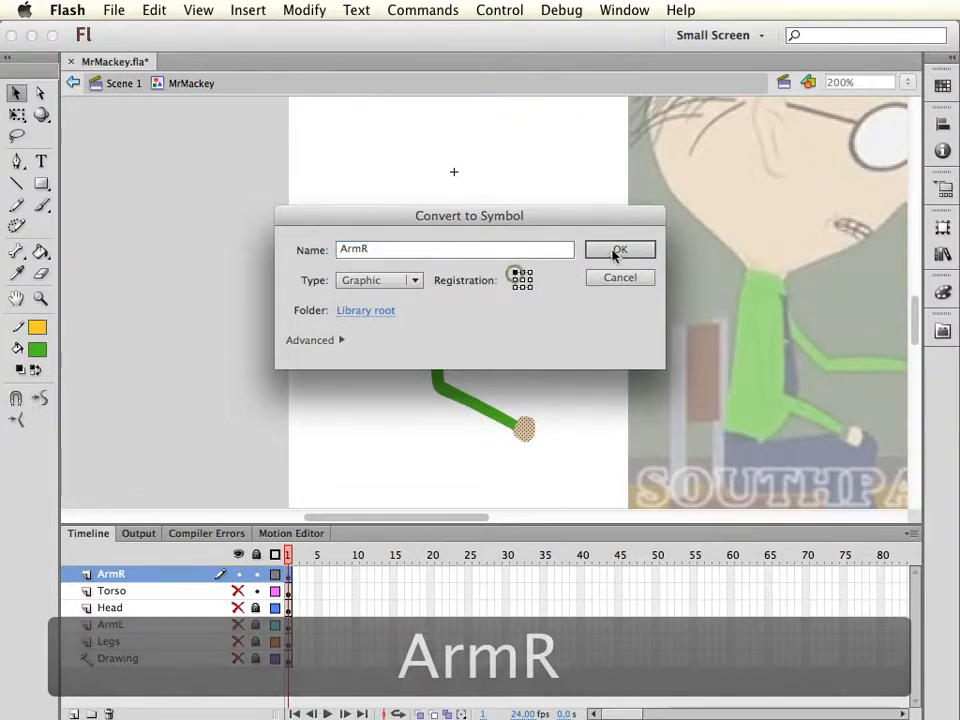
pyautogui.click(615, 250)
# Place the ArmR symbol's transformation point at its shoulder end, and show the Torso, Head, ArmL and Legs layers with Head and ArmL unlocked
pyautogui.press('q')
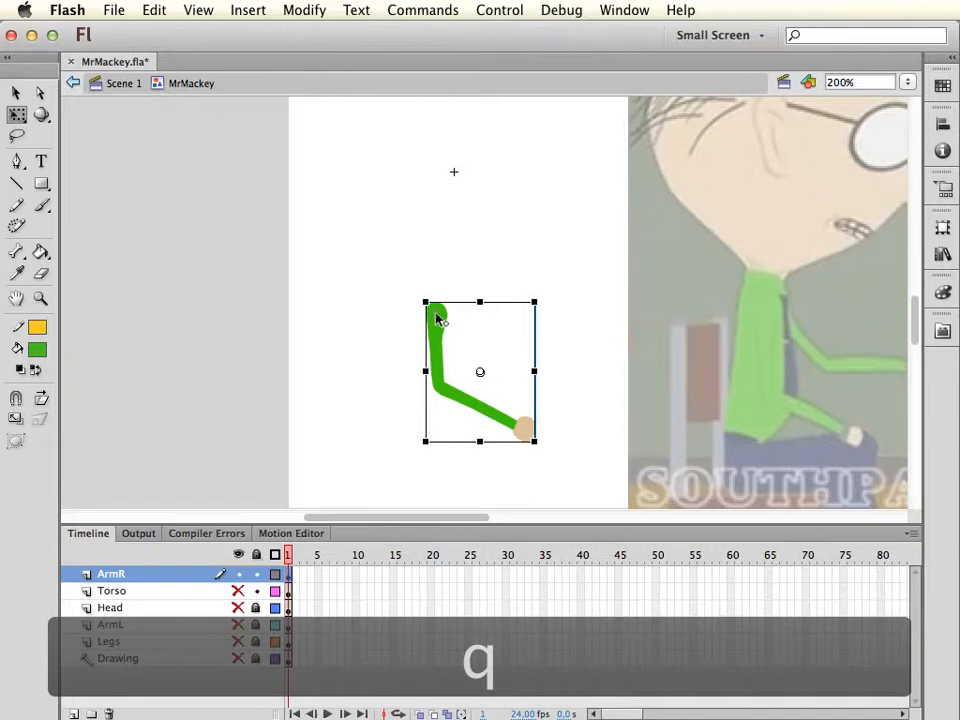
pyautogui.moveTo(436, 314); pyautogui.dragTo(437, 314)
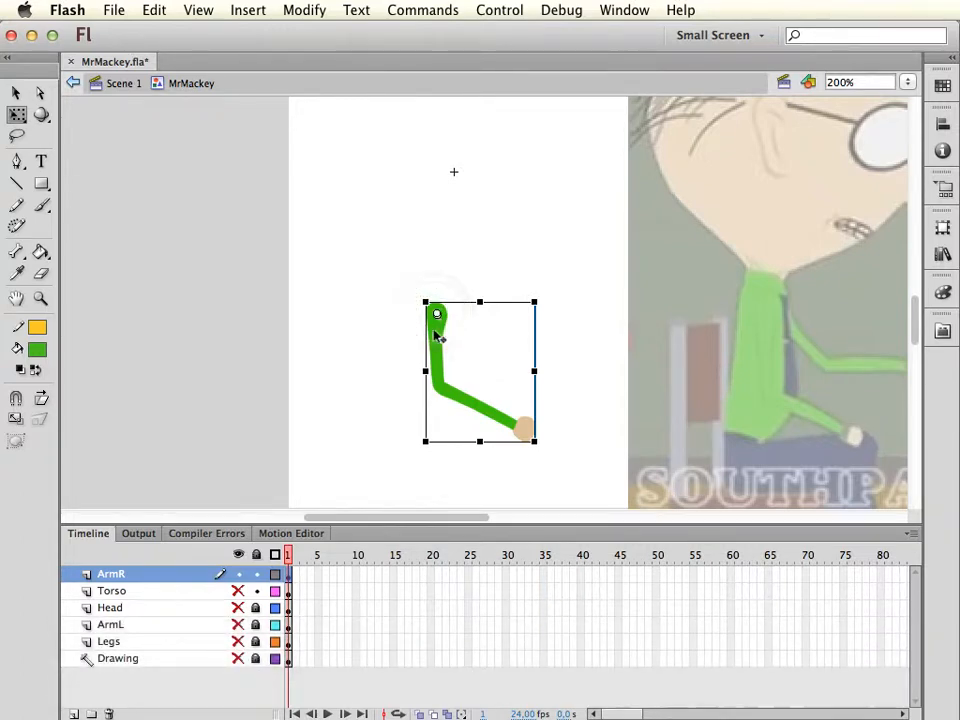
pyautogui.click(337, 390)
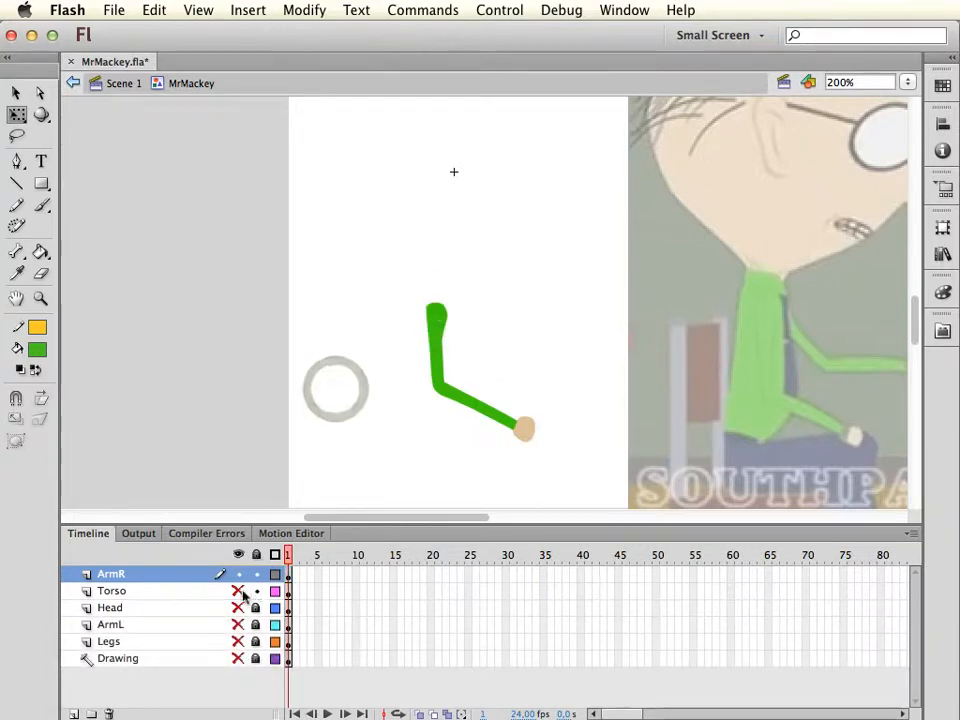
pyautogui.moveTo(239, 591); pyautogui.dragTo(256, 607)
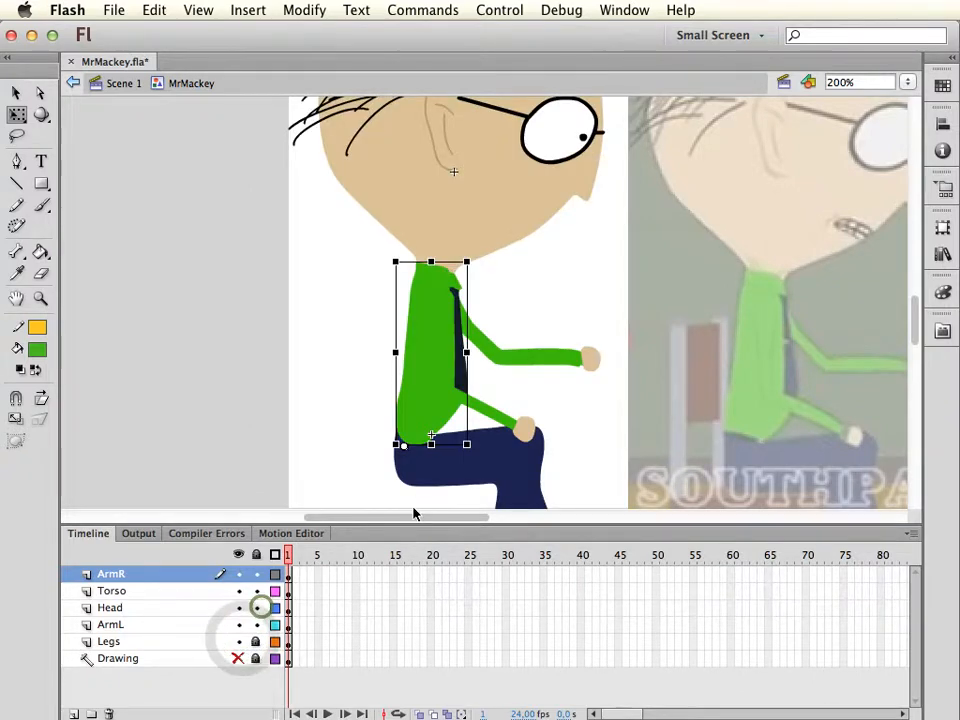
# Test-rotate the ArmR and ArmL symbols about their shoulder pivots and undo the rotations
pyautogui.click(510, 420)
pyautogui.moveTo(553, 441); pyautogui.dragTo(581, 429)
pyautogui.press('super+z')
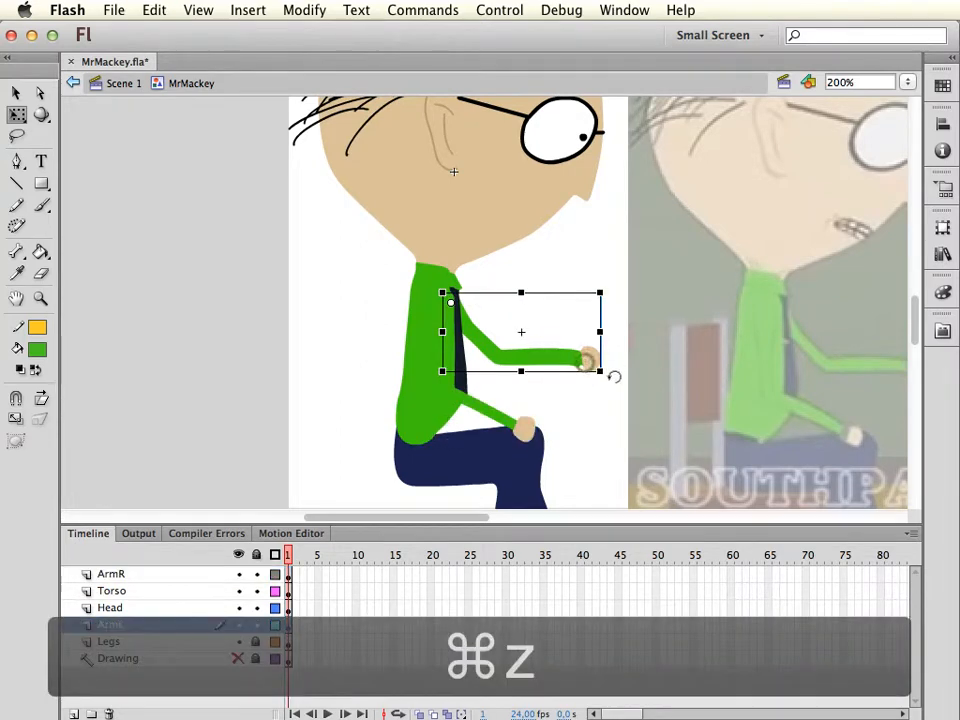
pyautogui.moveTo(612, 379); pyautogui.dragTo(649, 379)
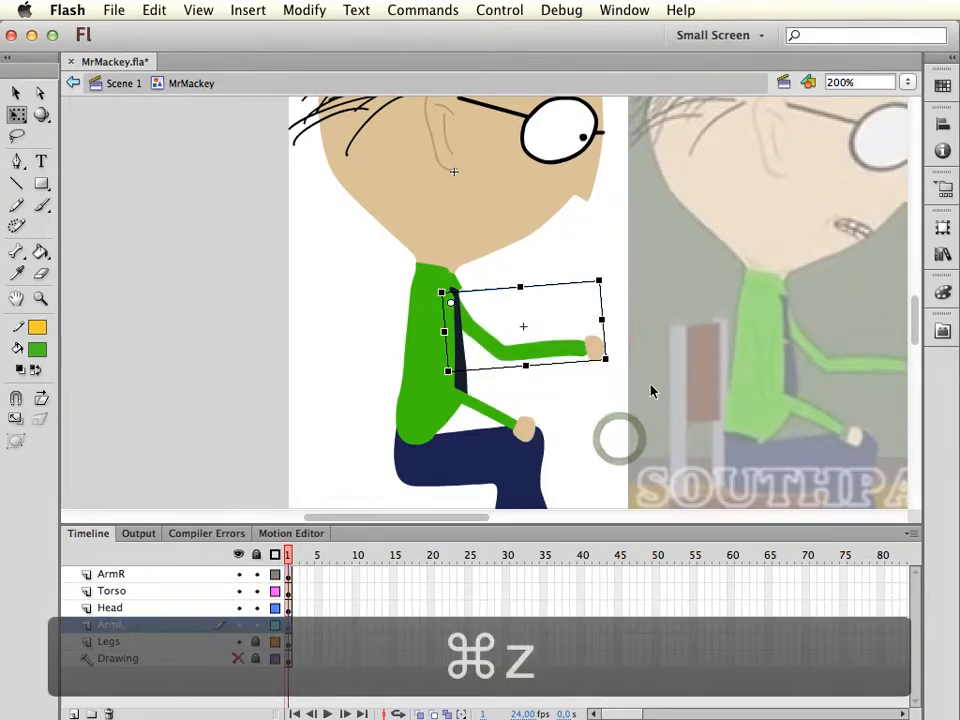
pyautogui.press('super+z')
pyautogui.press('super+z')
pyautogui.press('v')
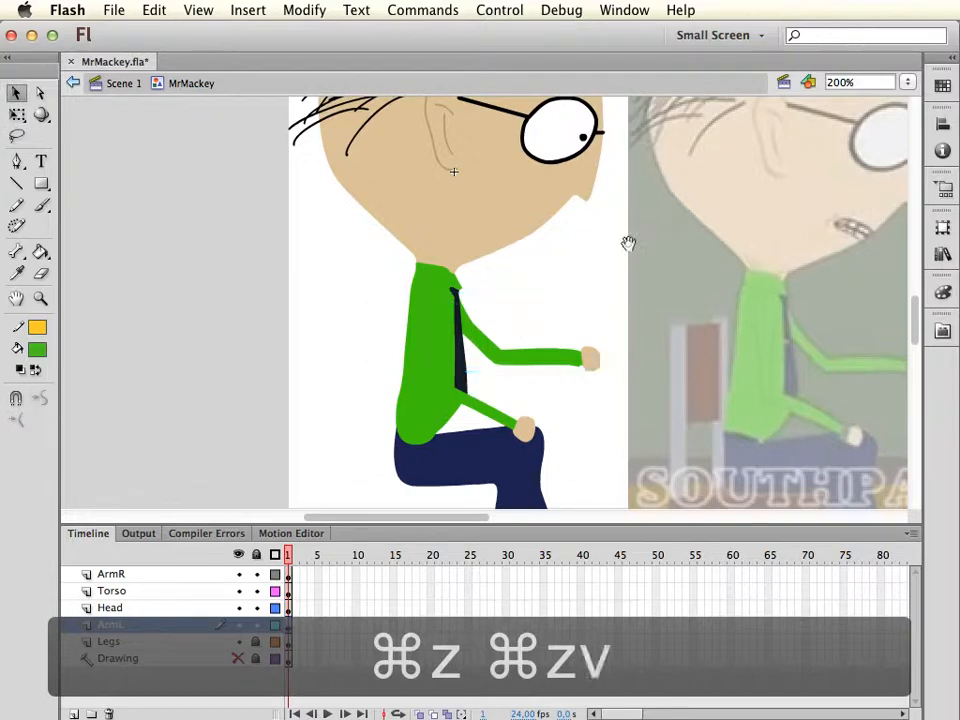
# Test-rotate the head about its neck pivot and undo the rotation
pyautogui.moveTo(628, 243); pyautogui.dragTo(630, 328)
pyautogui.click(548, 273)
pyautogui.press('q')
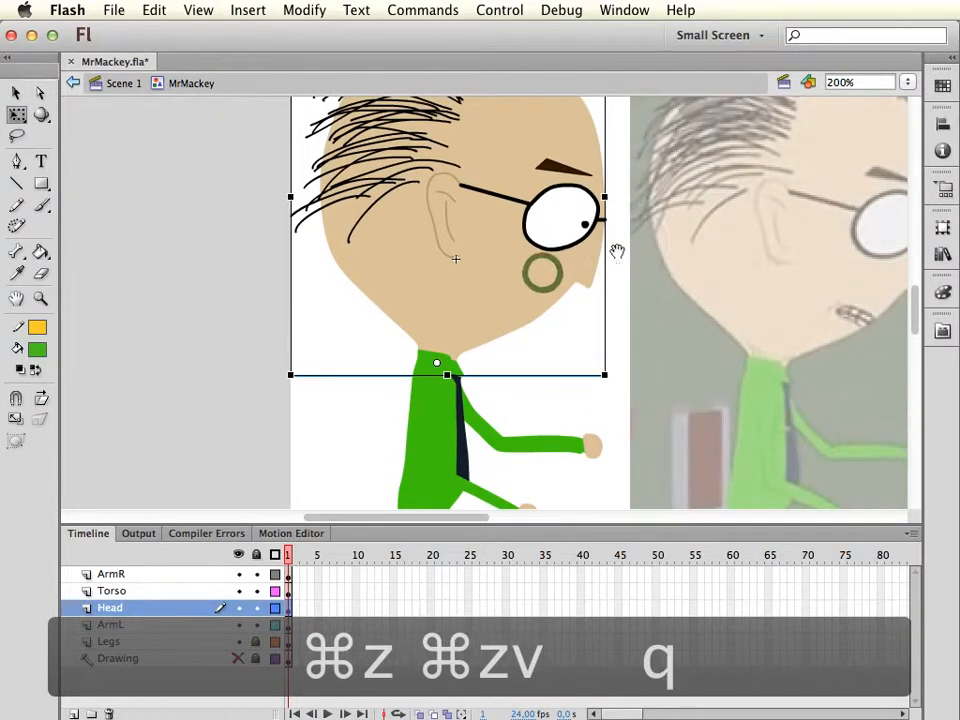
pyautogui.moveTo(617, 258); pyautogui.dragTo(620, 362)
pyautogui.moveTo(617, 122); pyautogui.dragTo(589, 141)
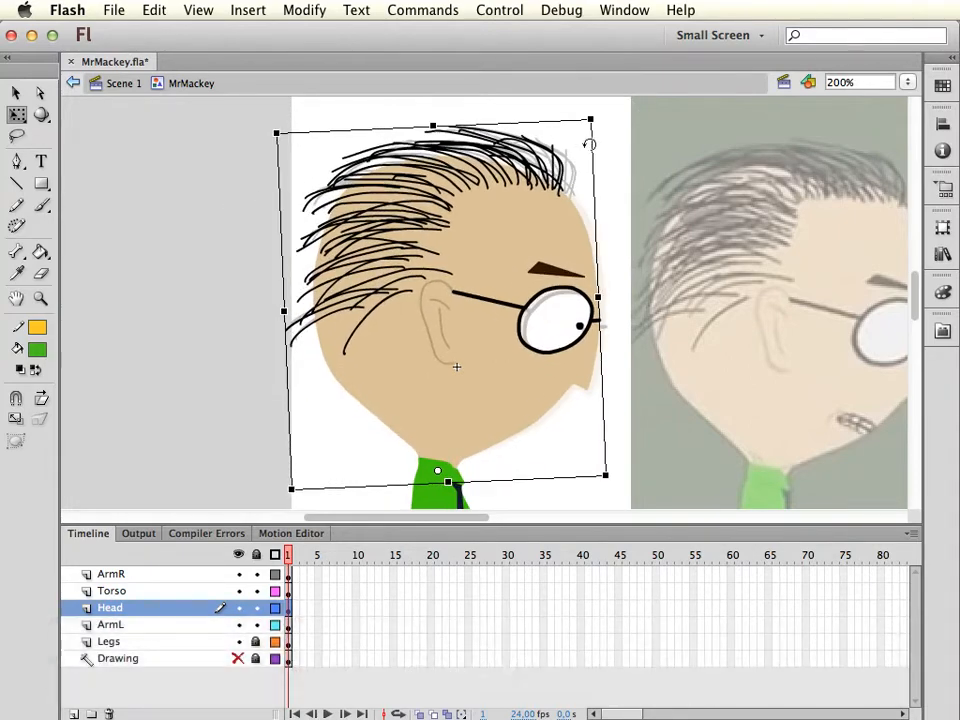
pyautogui.press('super+z')
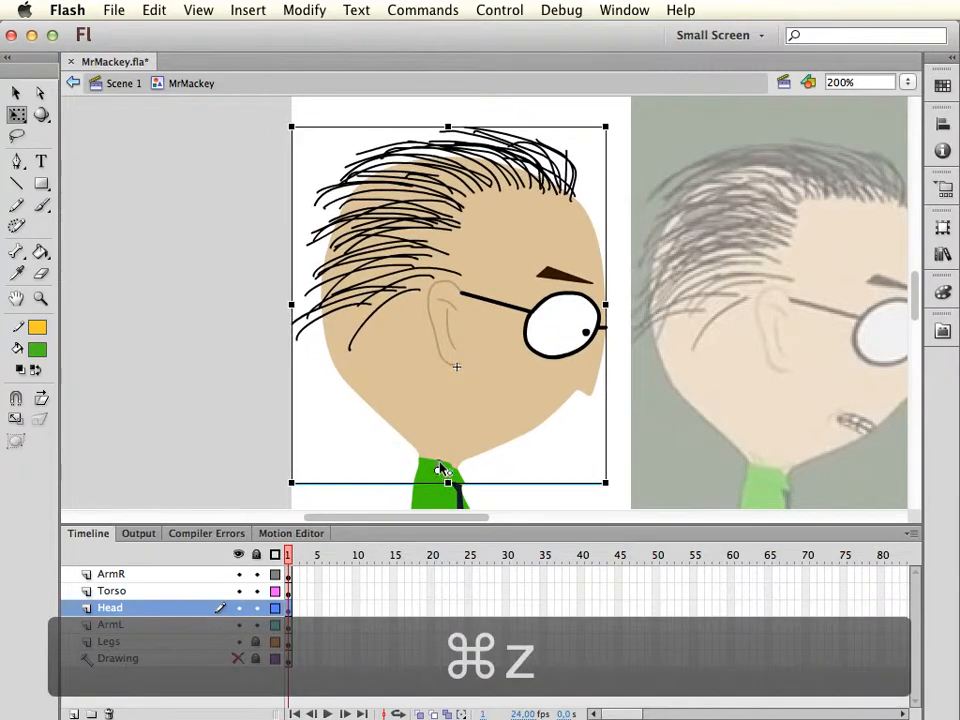
# Move the head's transformation point slightly higher on the neck and tilt the head slightly counter-clockwise
pyautogui.click(437, 462)
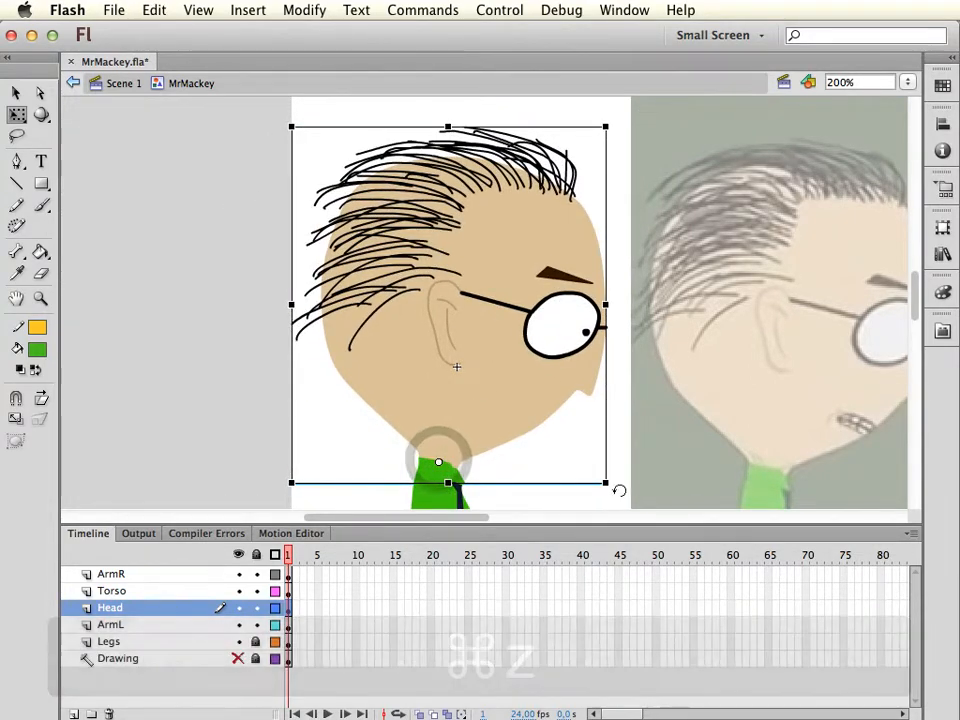
pyautogui.moveTo(617, 489)
pyautogui.mouseDown()
pyautogui.moveTo(626, 456)
pyautogui.moveTo(615, 519)
pyautogui.moveTo(617, 446)
pyautogui.moveTo(626, 497)
pyautogui.moveTo(622, 466)
pyautogui.moveTo(636, 486)
pyautogui.mouseUp()
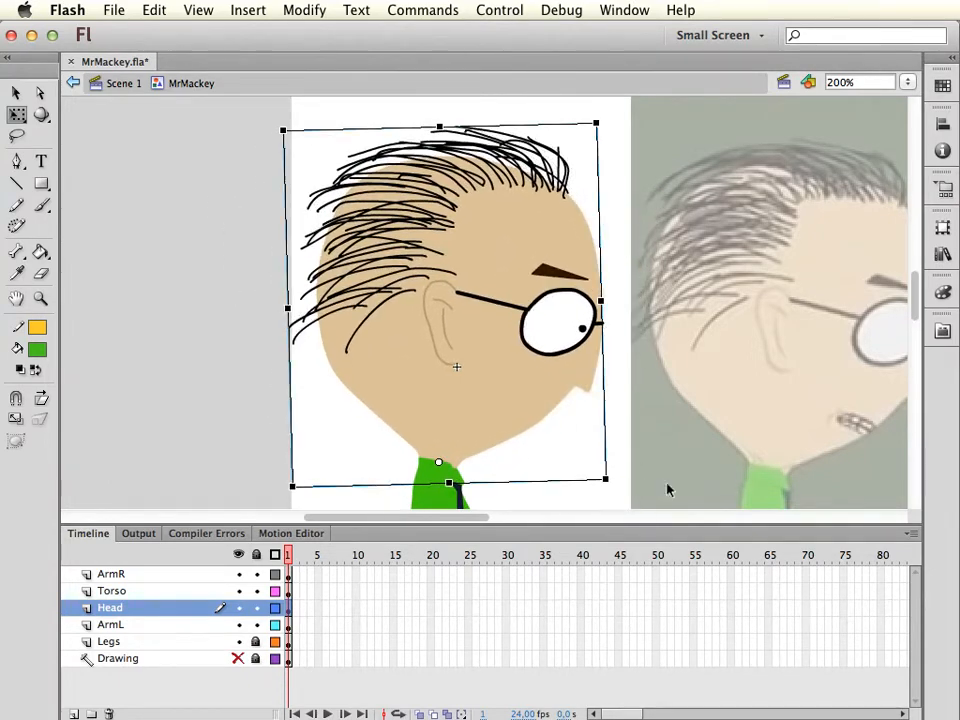
pyautogui.press('v')
pyautogui.scroll(-10, 700, 458)
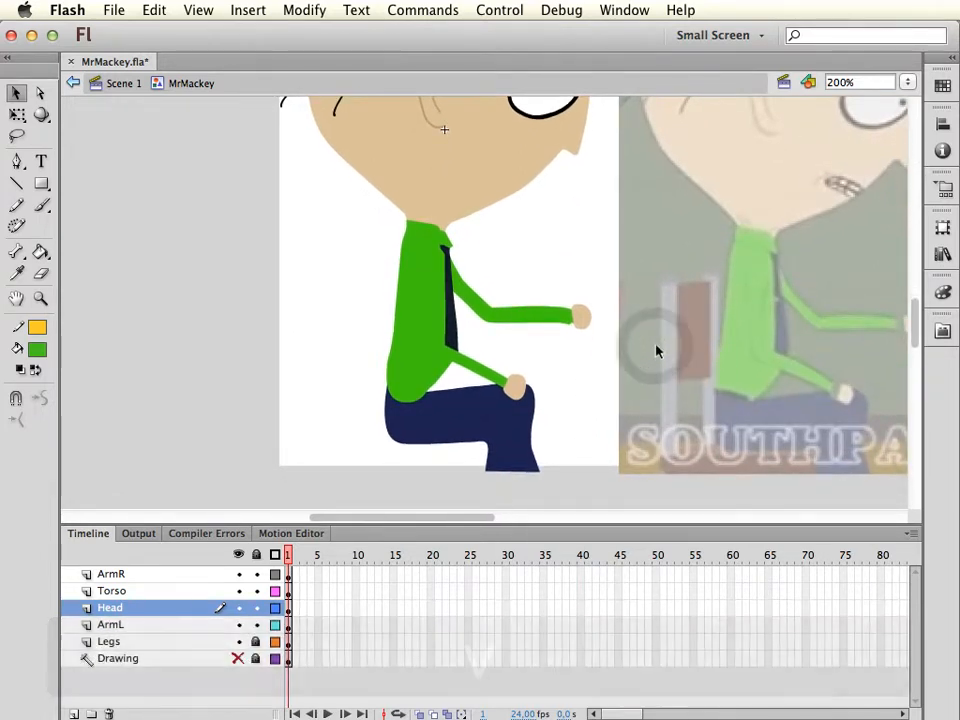
pyautogui.press('space')
pyautogui.moveTo(640, 355); pyautogui.dragTo(621, 353)
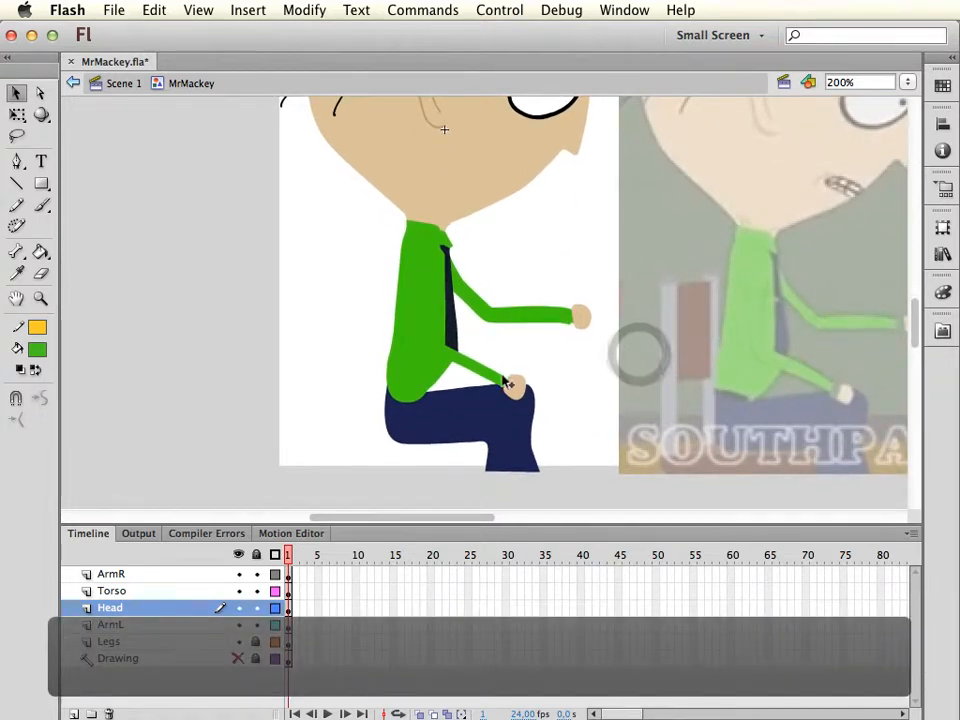
pyautogui.click(506, 385)
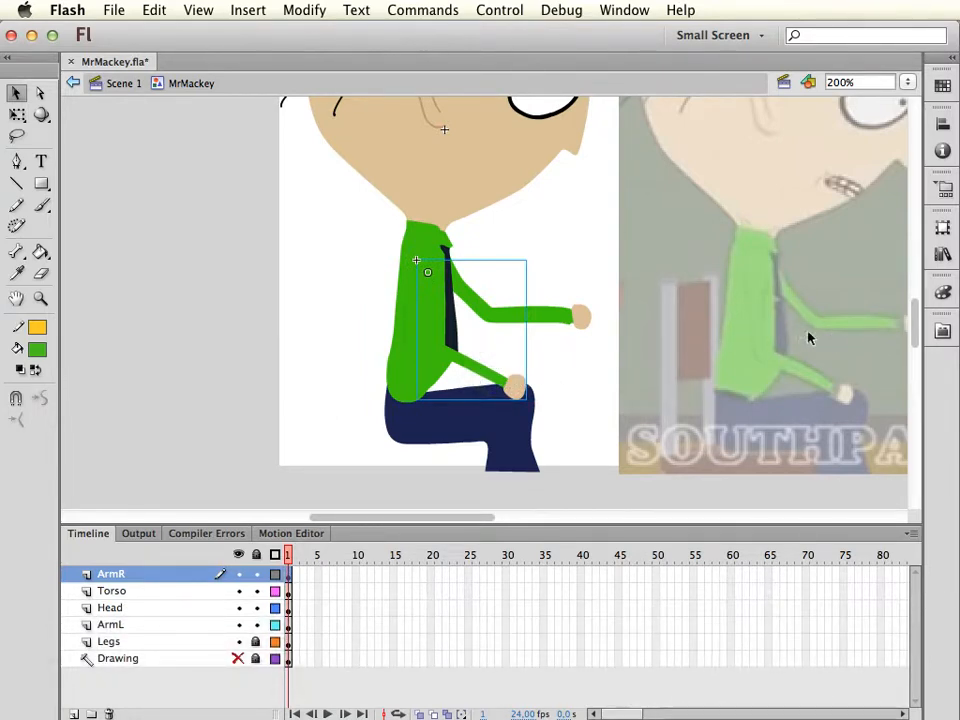
pyautogui.click(566, 318)
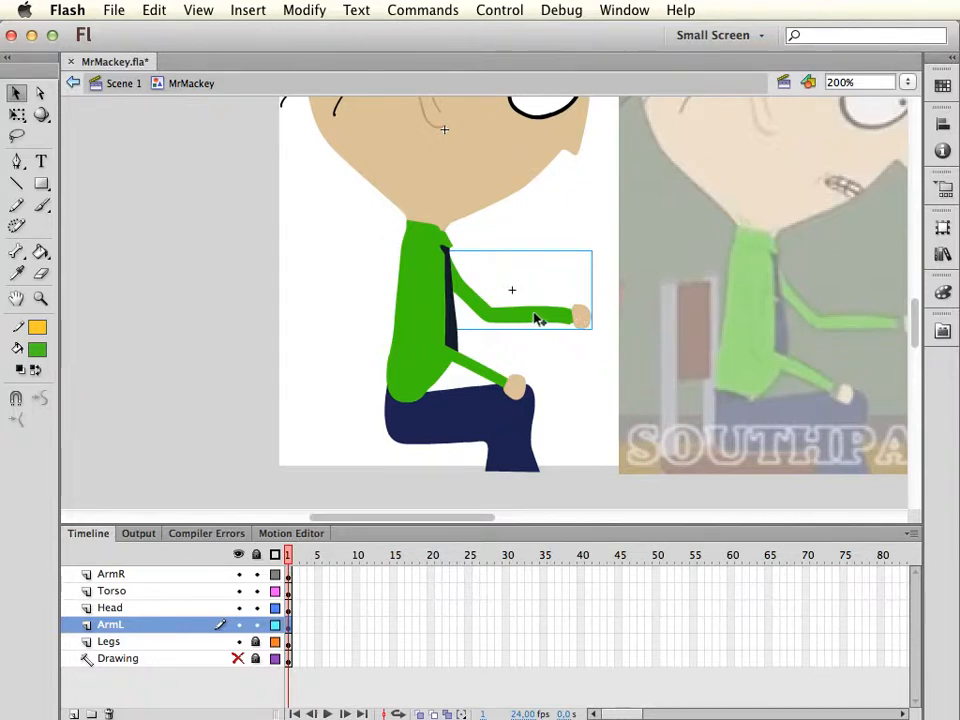
pyautogui.click(482, 369)
pyautogui.press('v')
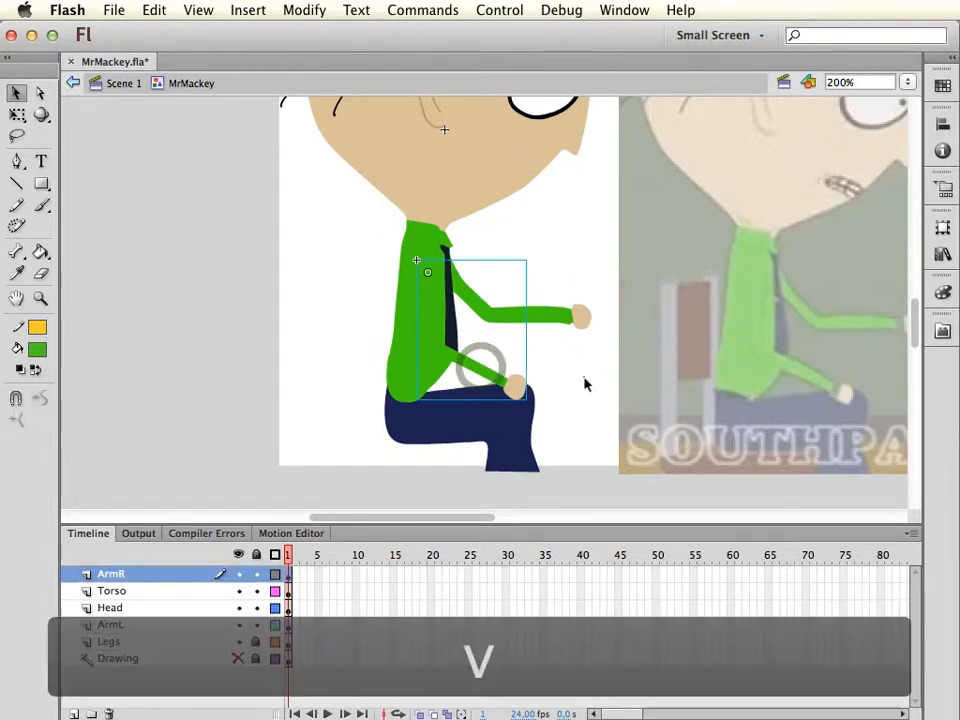
# Open the ArmR symbol for editing in place
pyautogui.click(584, 377)
pyautogui.click(478, 370)
pyautogui.doubleClick(478, 371)
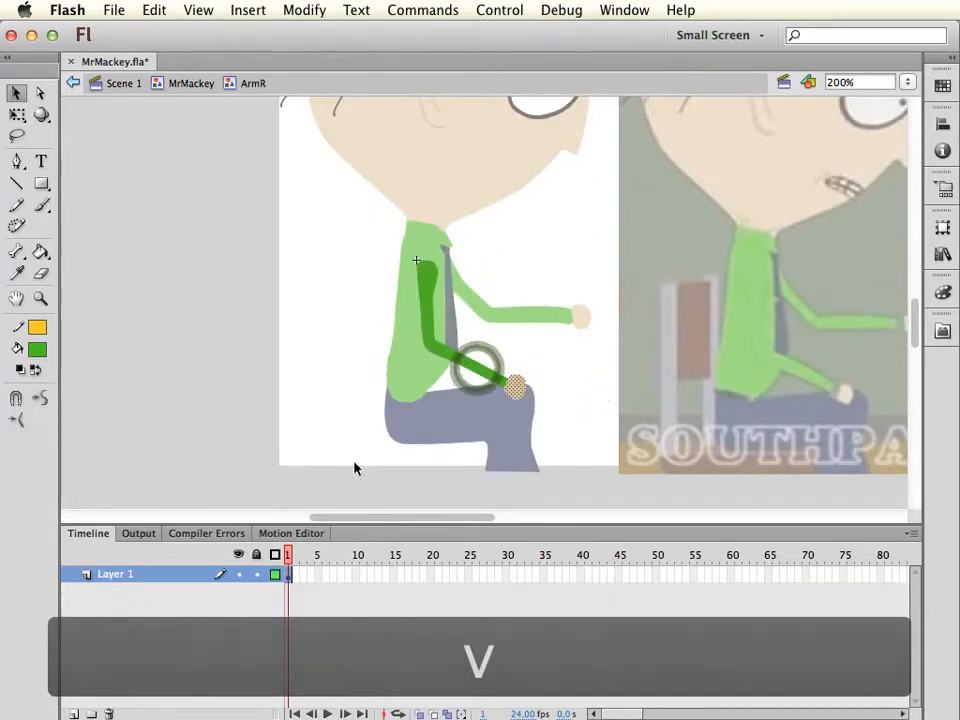
# Add two layers above Layer 1 and paste a copy of the arm artwork in place on Layer 2
pyautogui.click(73, 714)
pyautogui.click(73, 714)
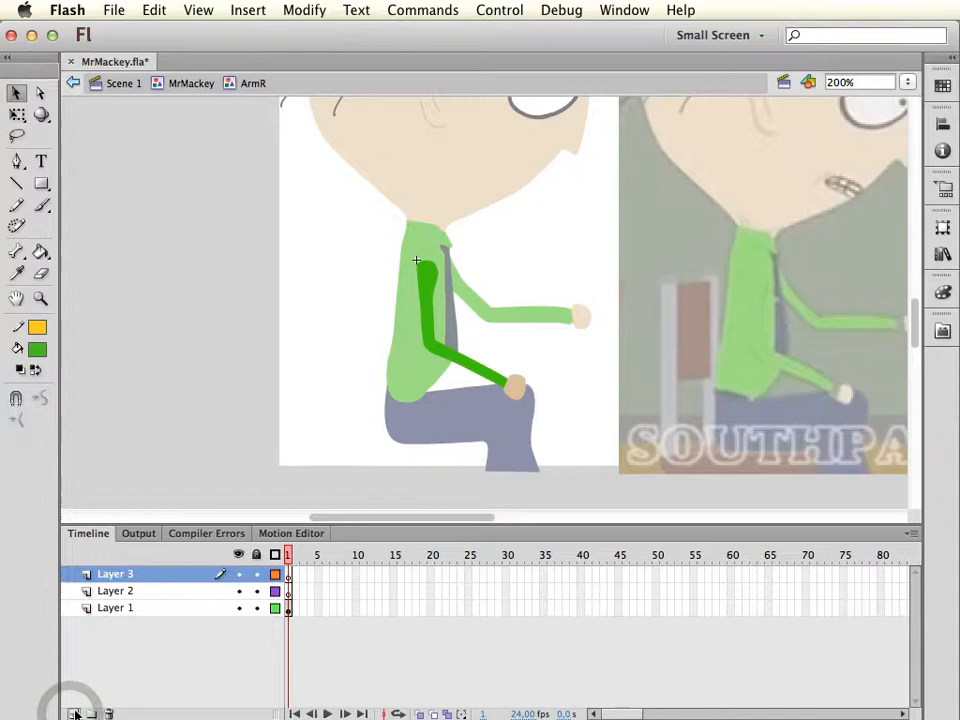
pyautogui.click(143, 608)
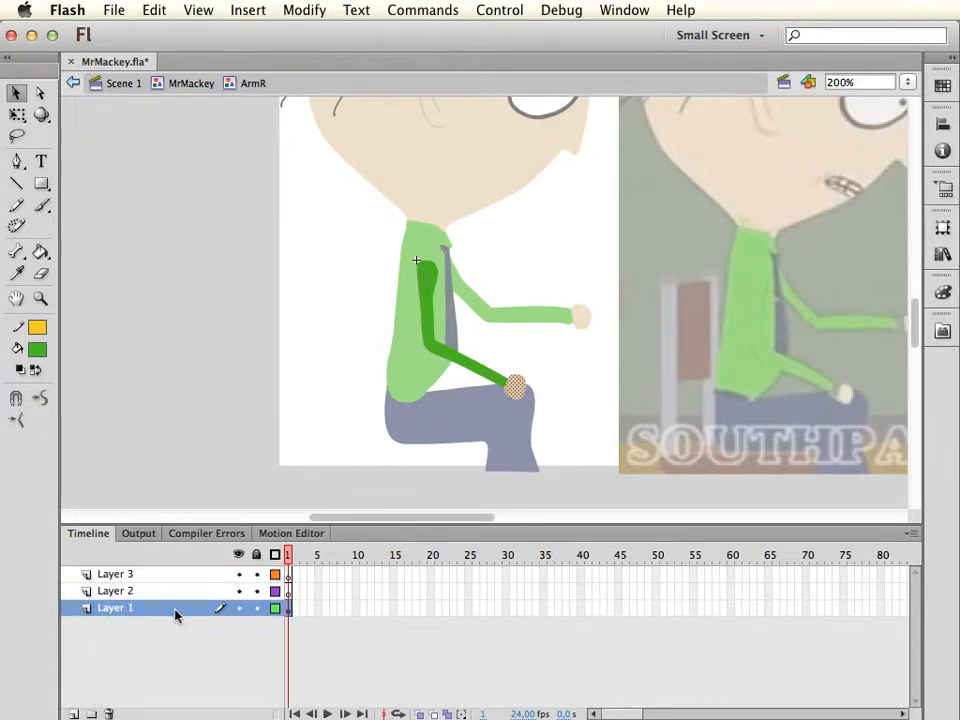
pyautogui.press('super+c')
pyautogui.click(164, 591)
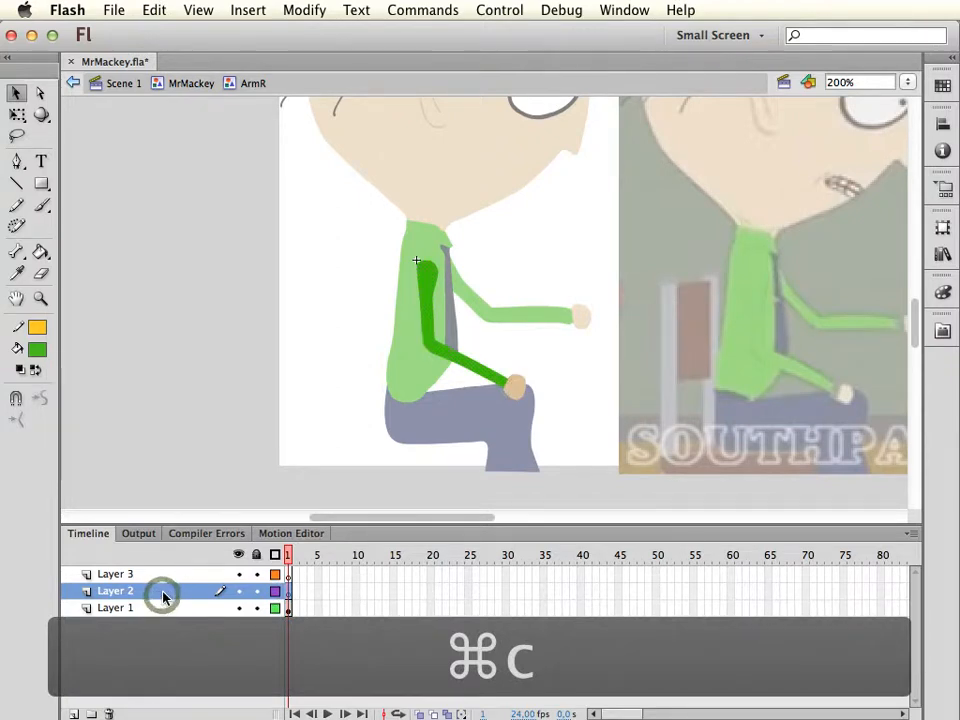
pyautogui.press('super+shift+v')
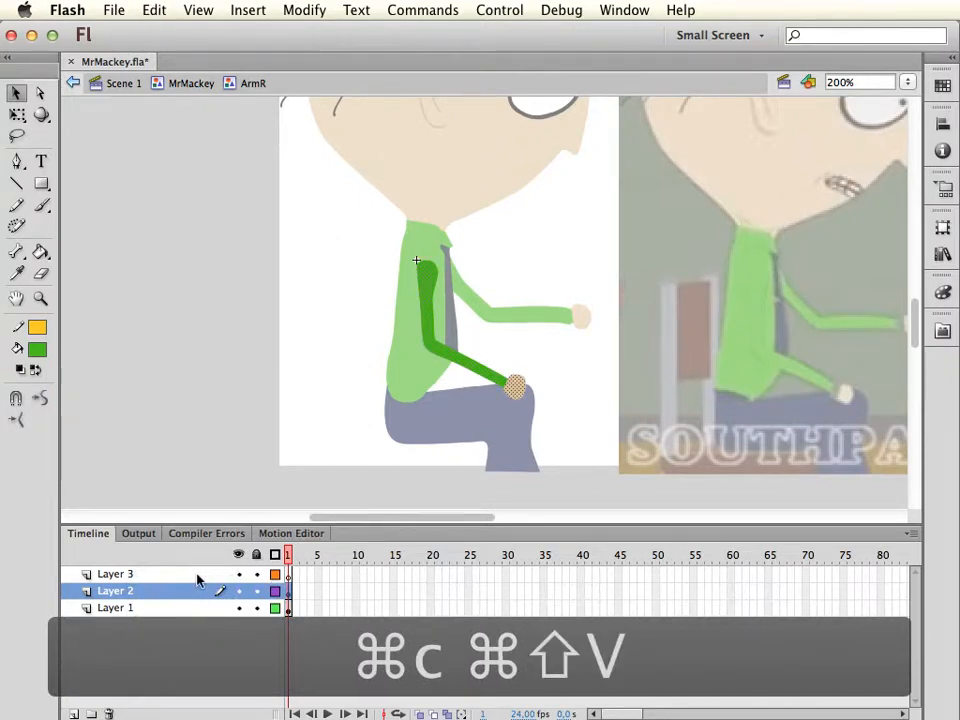
# Paste the copied arm artwork in place on Layer 3
pyautogui.click(197, 575)
pyautogui.click(110, 713)
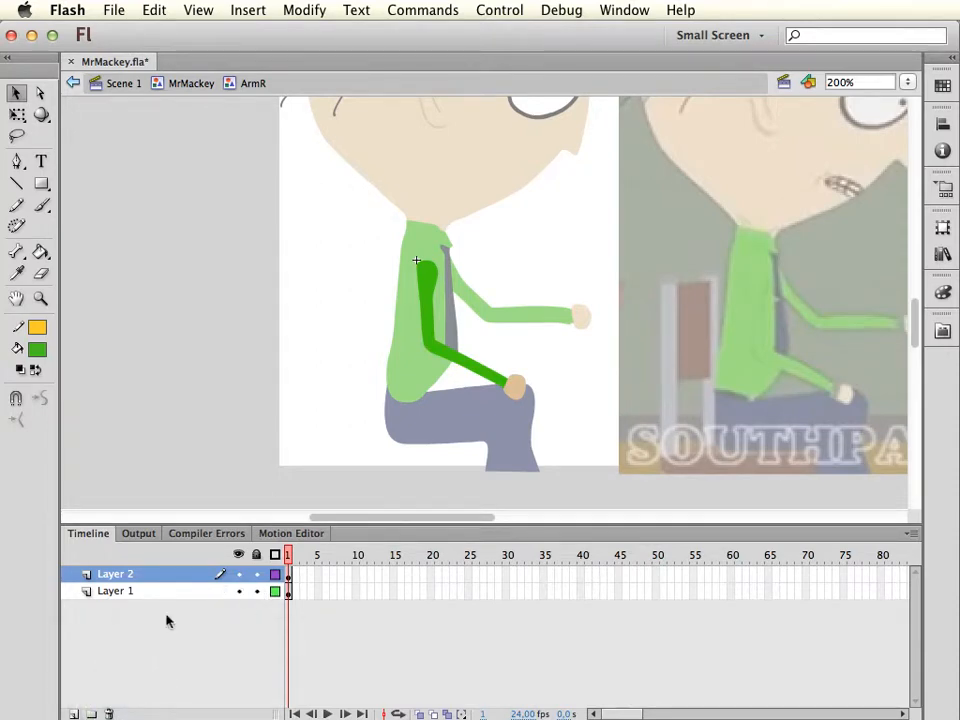
pyautogui.press('super+z')
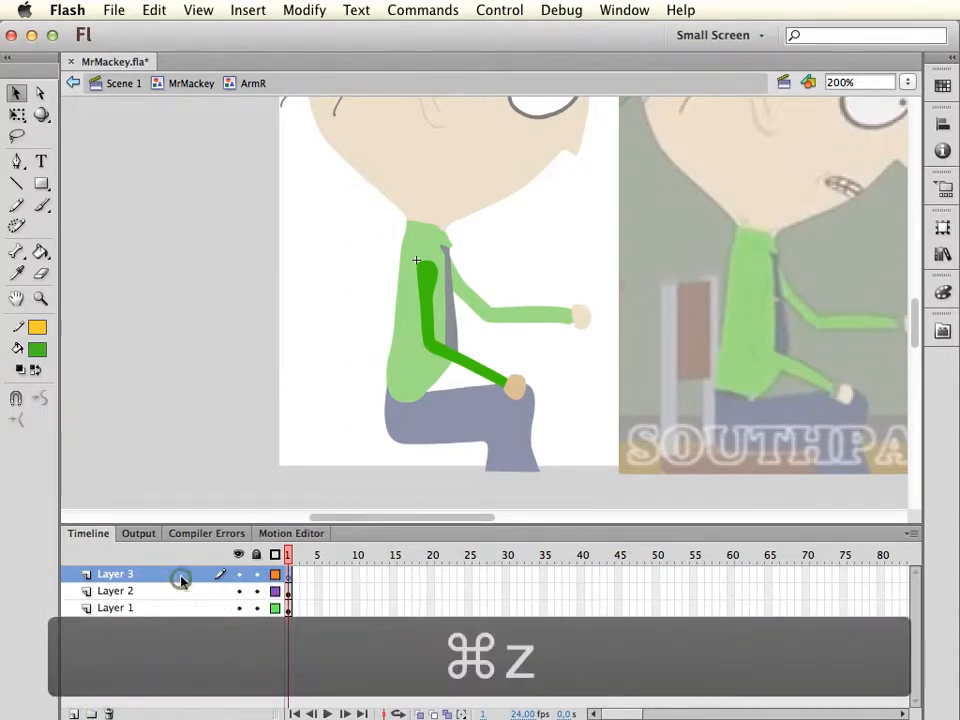
pyautogui.press('super+shift+v')
# Lock and hide Layer 1 and Layer 3, keeping Layer 2 visible and editable
pyautogui.click(170, 608)
pyautogui.rightClick(165, 608)
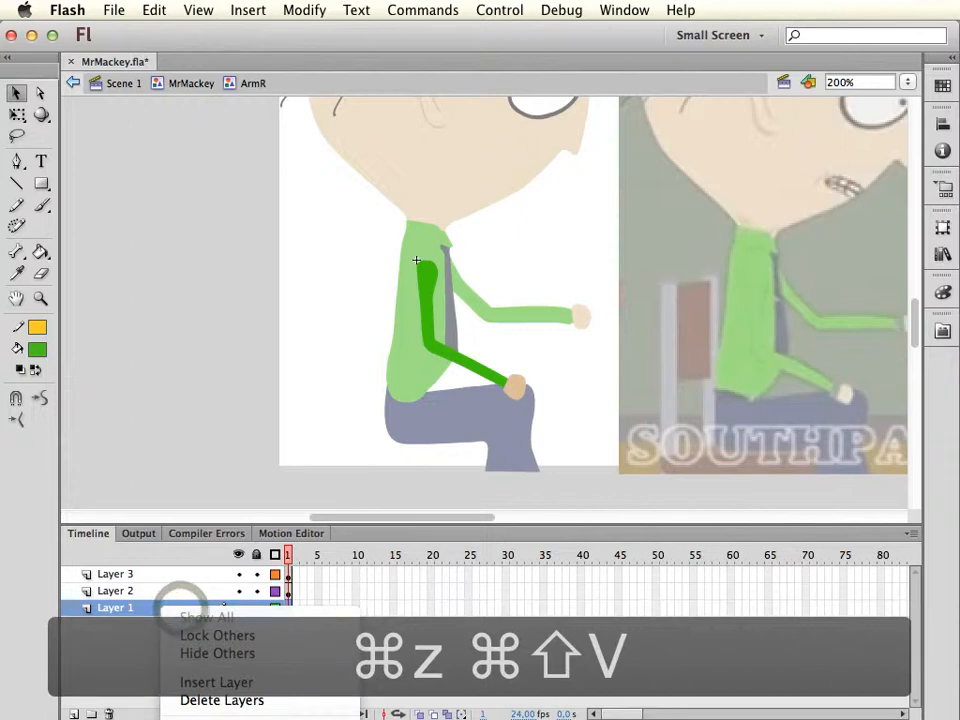
pyautogui.press('Escape')
pyautogui.click(255, 608)
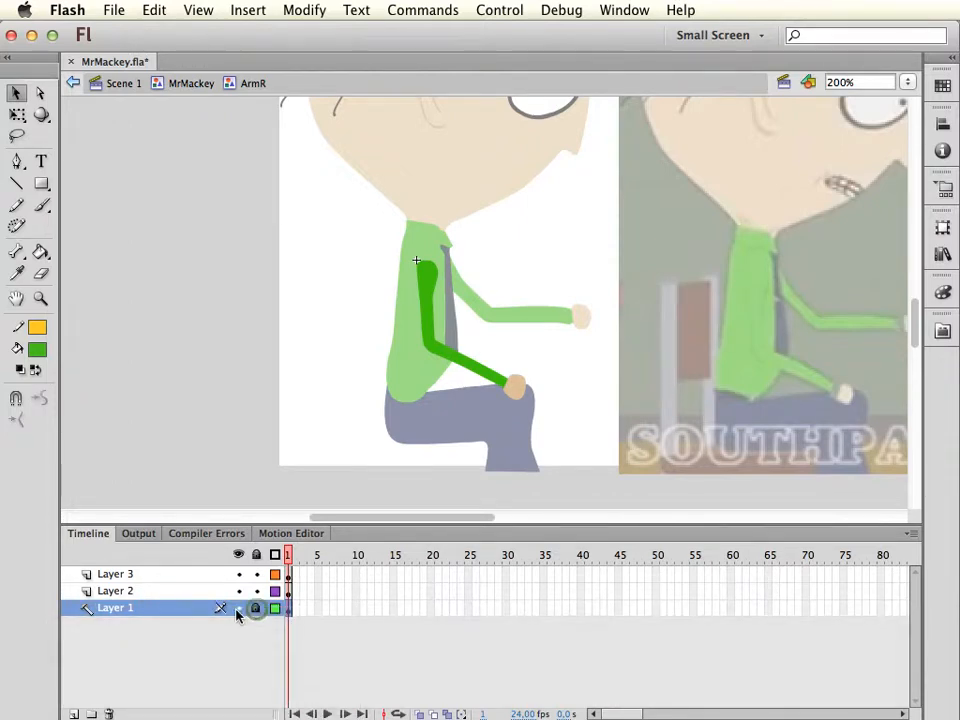
pyautogui.click(238, 609)
pyautogui.click(183, 593)
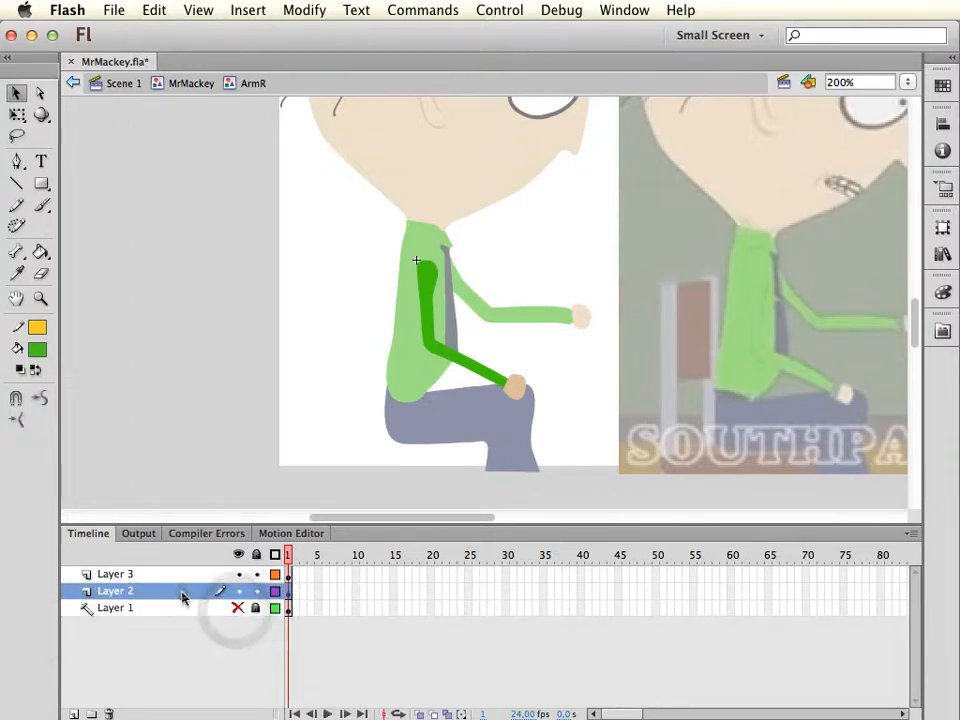
pyautogui.click(256, 575)
pyautogui.click(239, 575)
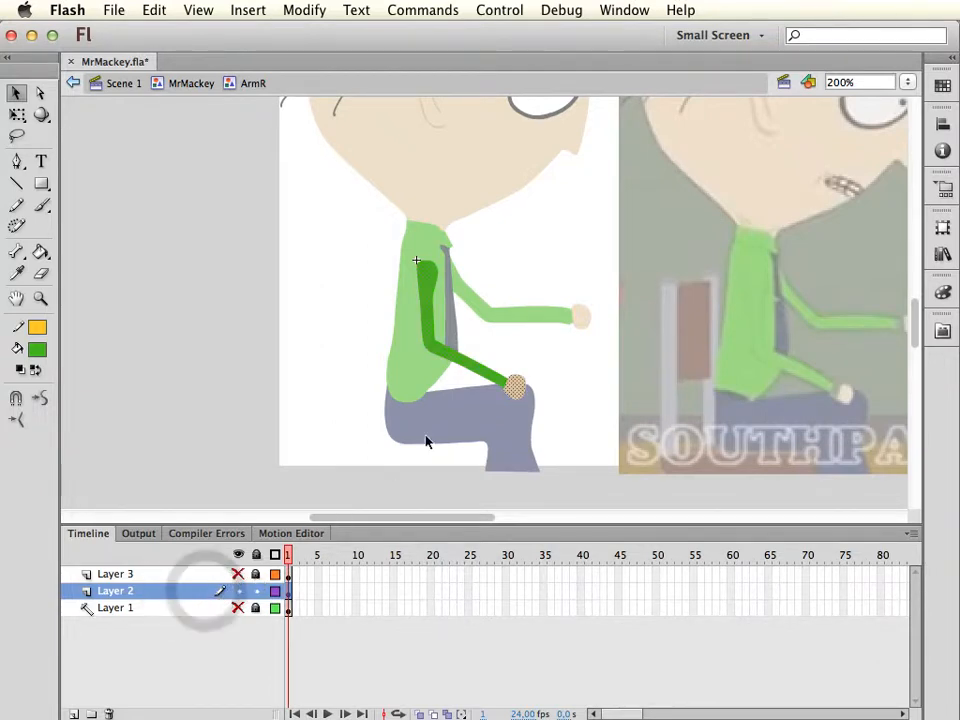
# Erase around the elbow on Layer 2 to give the forearm a rounded end, and delete the upper arm
pyautogui.press('super+equal')
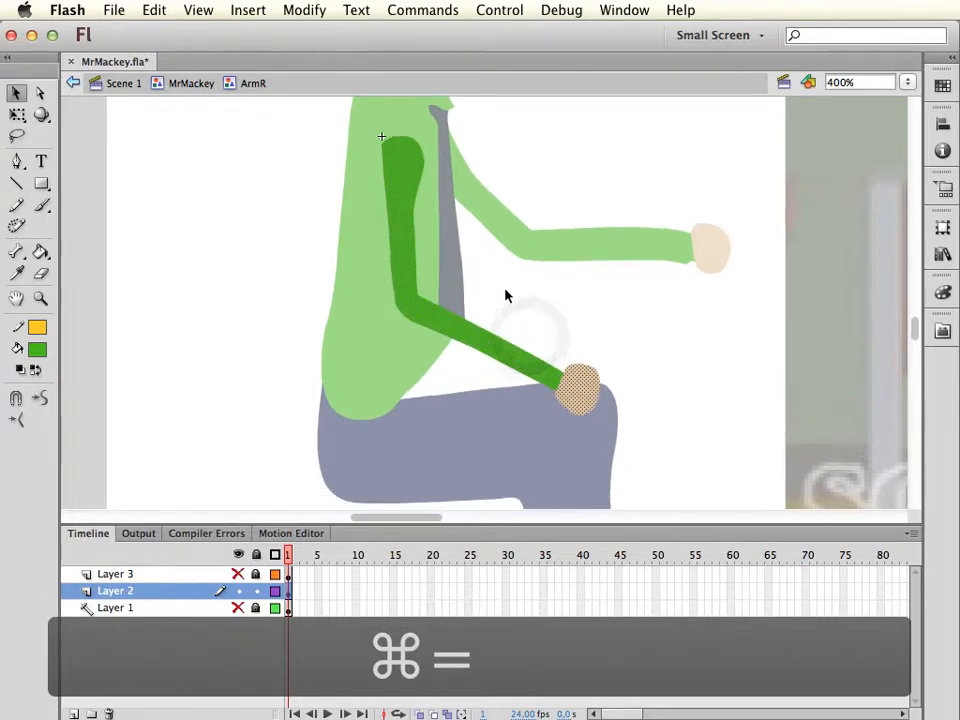
pyautogui.press('e')
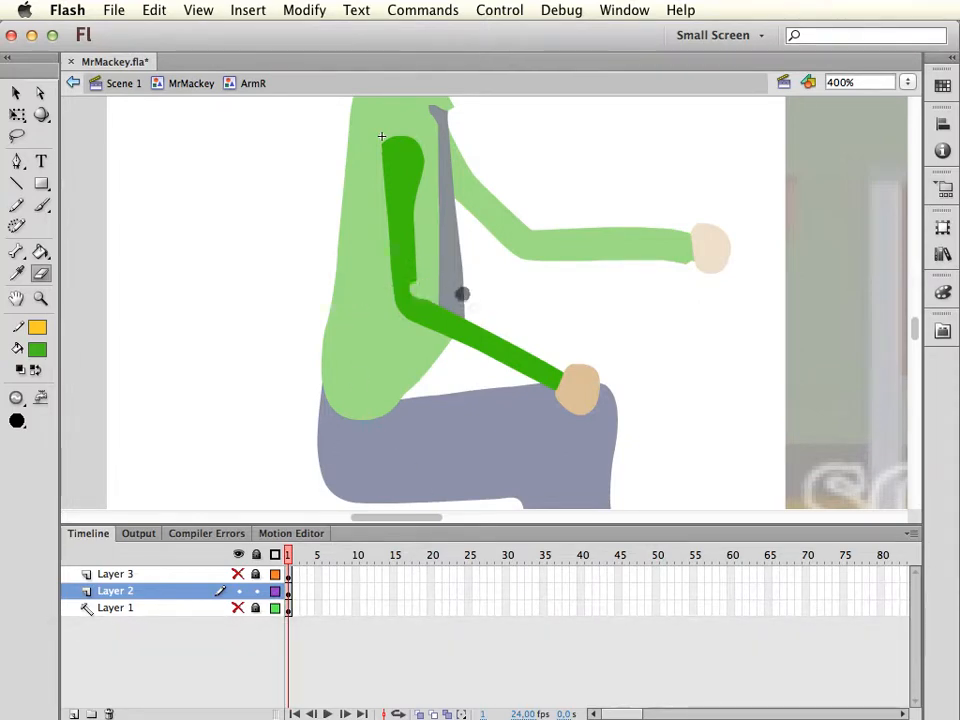
pyautogui.press('super+z')
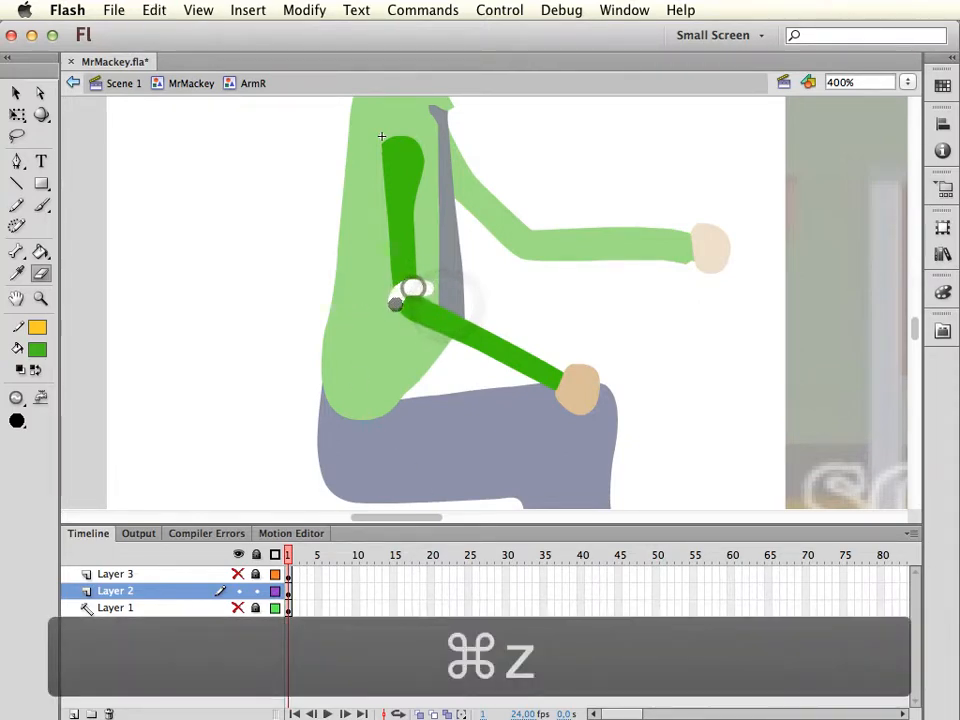
pyautogui.press('super+z')
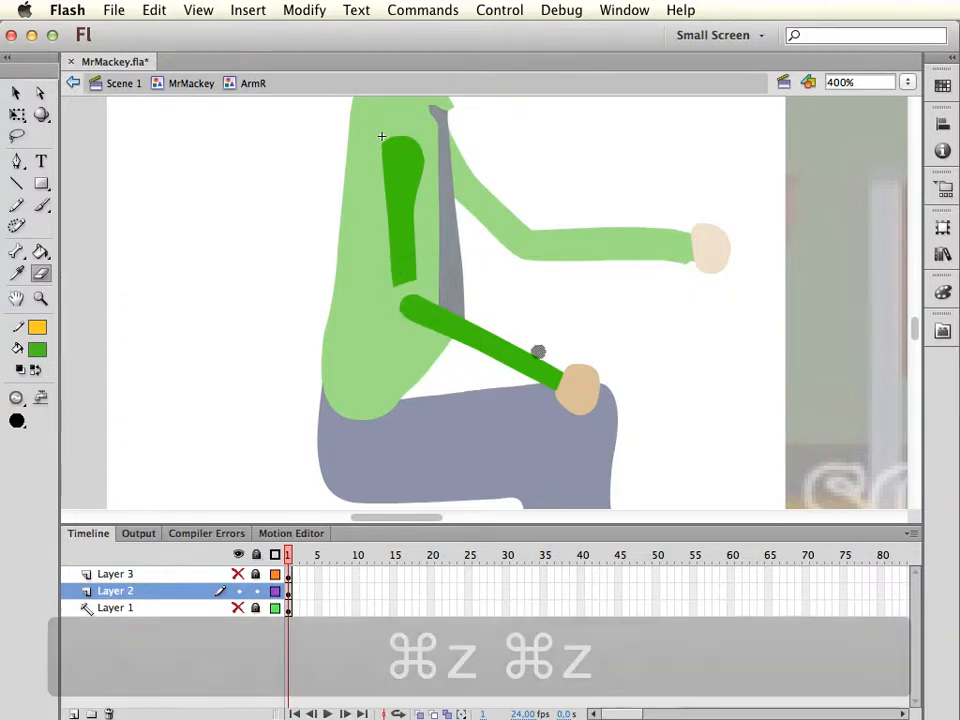
pyautogui.press('v')
pyautogui.click(396, 222)
pyautogui.press('BackSpace')
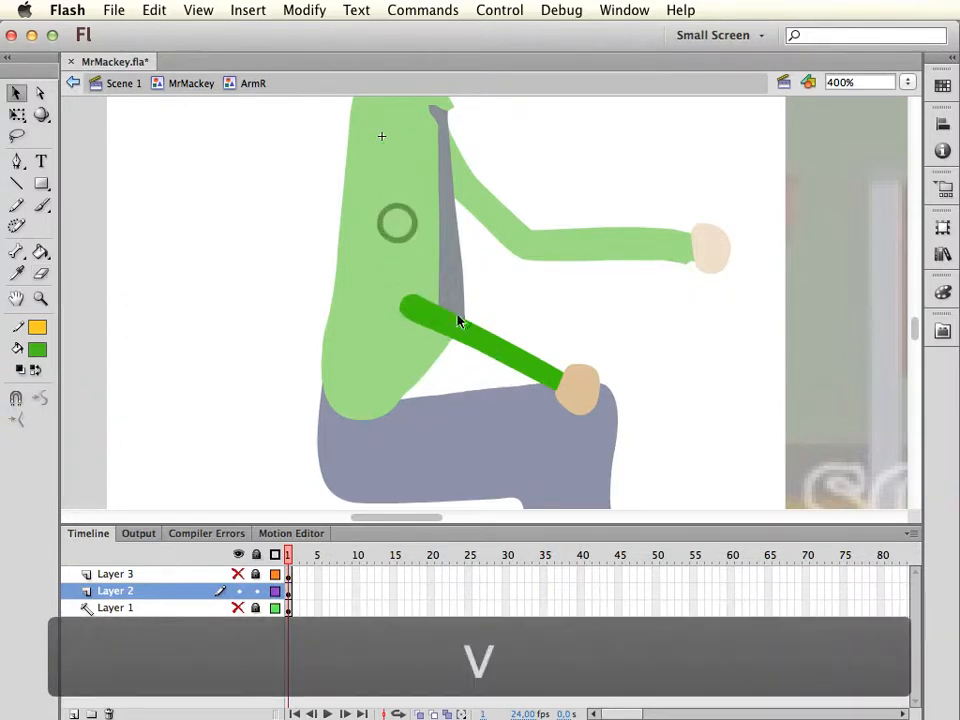
# Lock and hide Layer 2, and make Layer 3 visible, unlocked and active
pyautogui.click(256, 592)
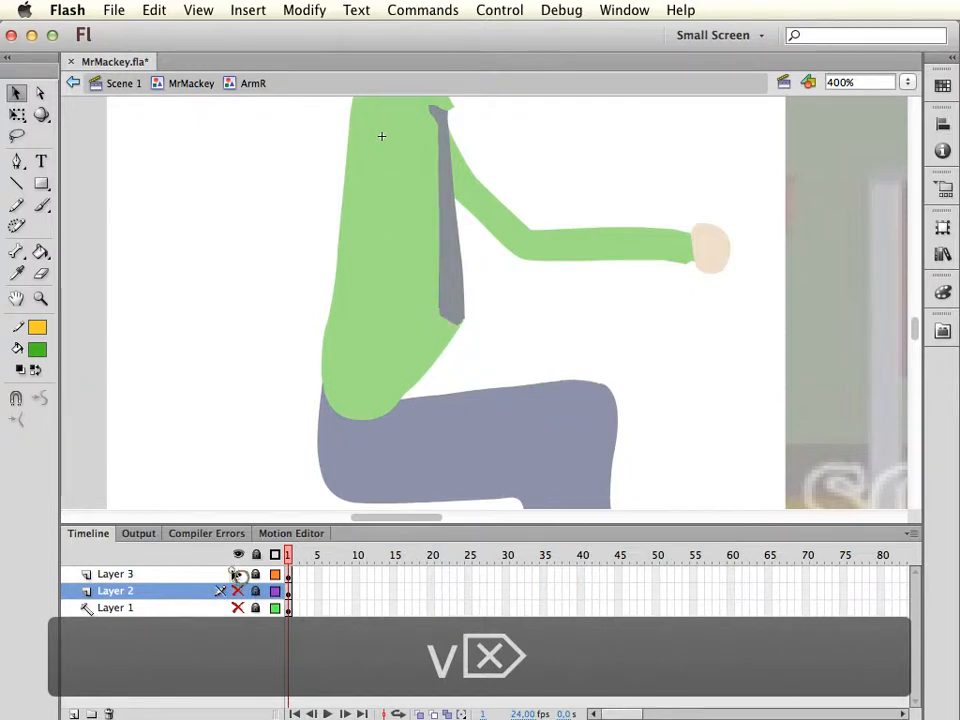
pyautogui.click(238, 574)
pyautogui.click(256, 574)
pyautogui.click(200, 575)
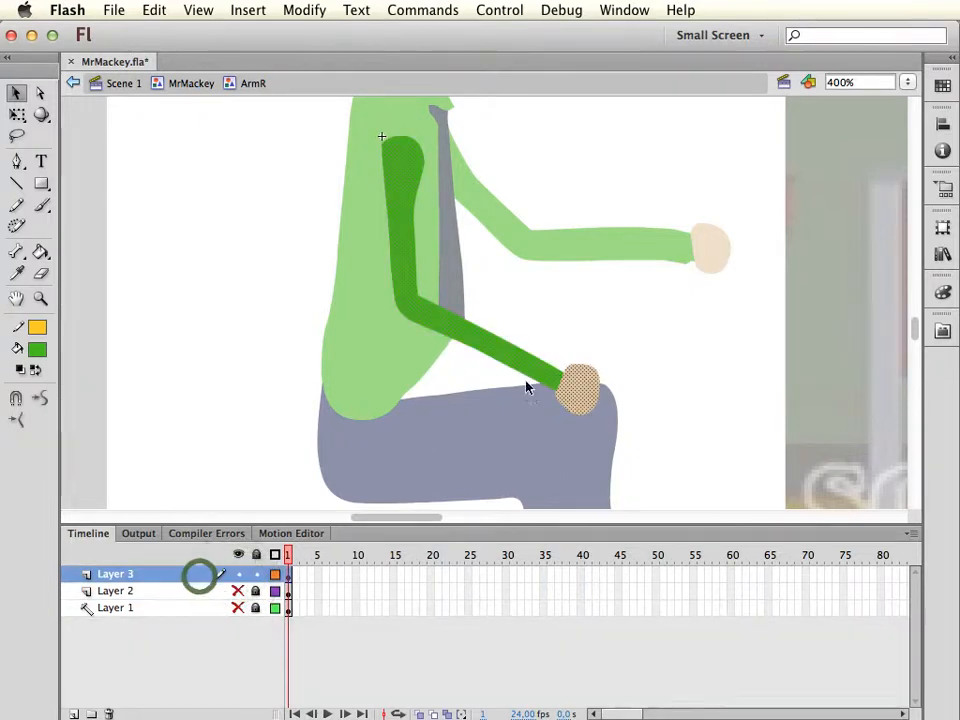
# Erase around the elbow on Layer 3 to round the upper arm's end, and delete the forearm and hand
pyautogui.press('e')
pyautogui.moveTo(419, 283)
pyautogui.mouseDown()
pyautogui.moveTo(429, 295)
pyautogui.moveTo(418, 282)
pyautogui.moveTo(416, 317)
pyautogui.moveTo(388, 309)
pyautogui.moveTo(402, 324)
pyautogui.moveTo(424, 296)
pyautogui.mouseUp()
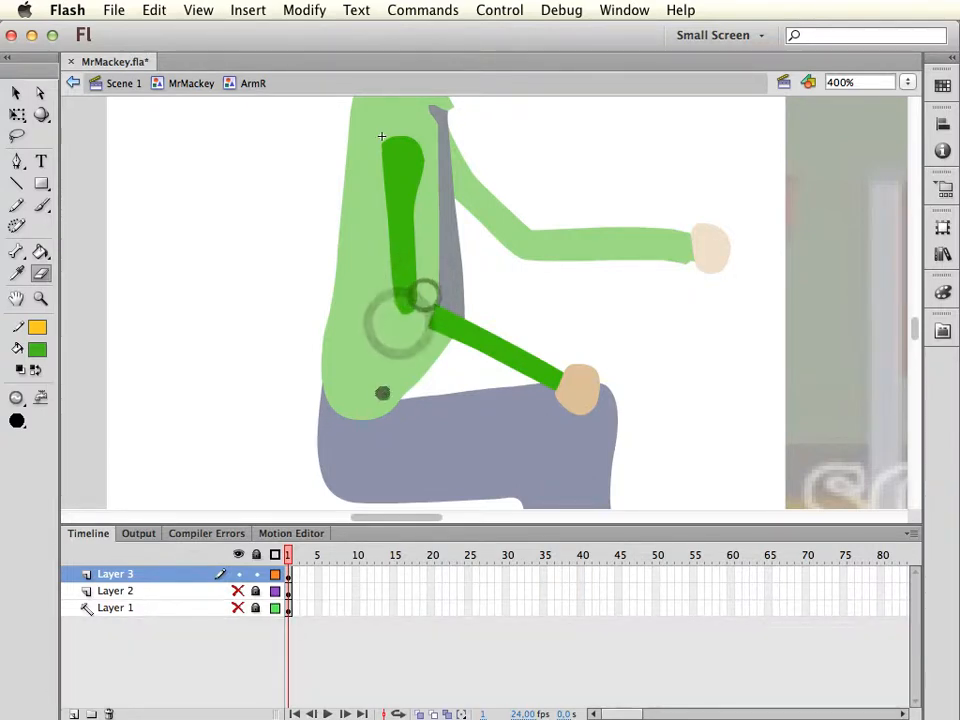
pyautogui.press('v')
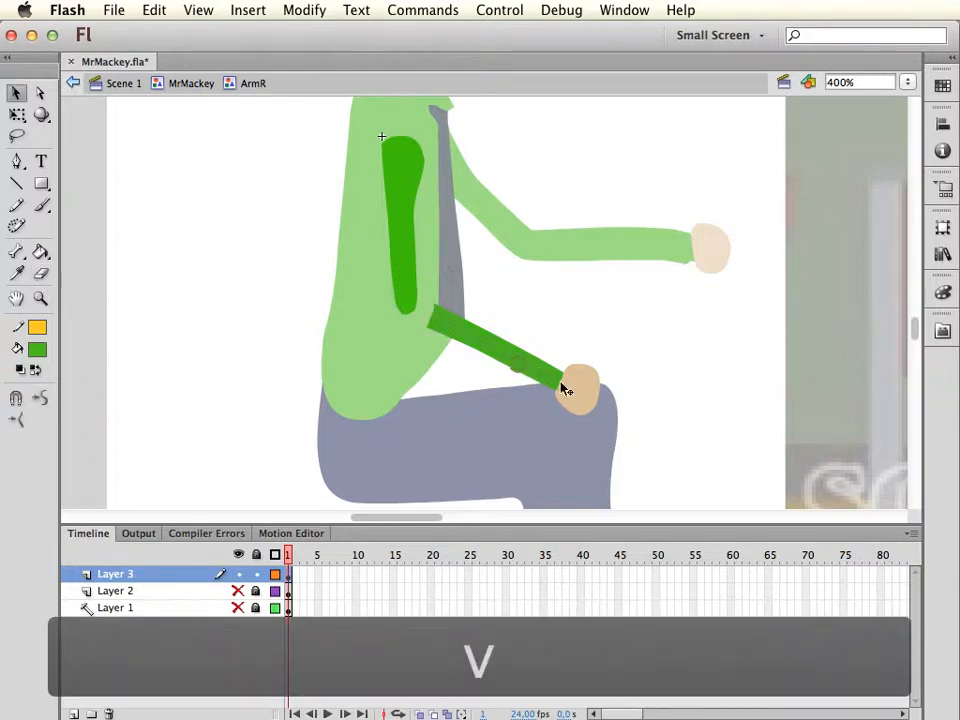
pyautogui.click(516, 362)
pyautogui.press('Delete')
pyautogui.click(588, 390)
pyautogui.press('Delete')
pyautogui.press('Delete')
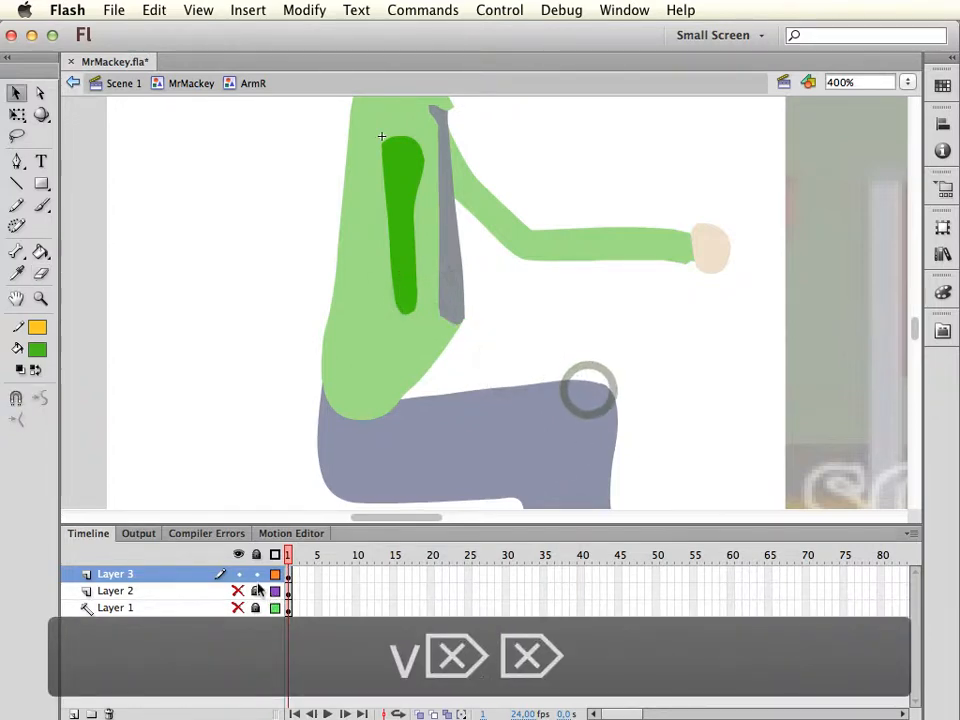
# Show and unlock Layer 2, and rename it LowerArmR
pyautogui.click(238, 574)
pyautogui.click(238, 591)
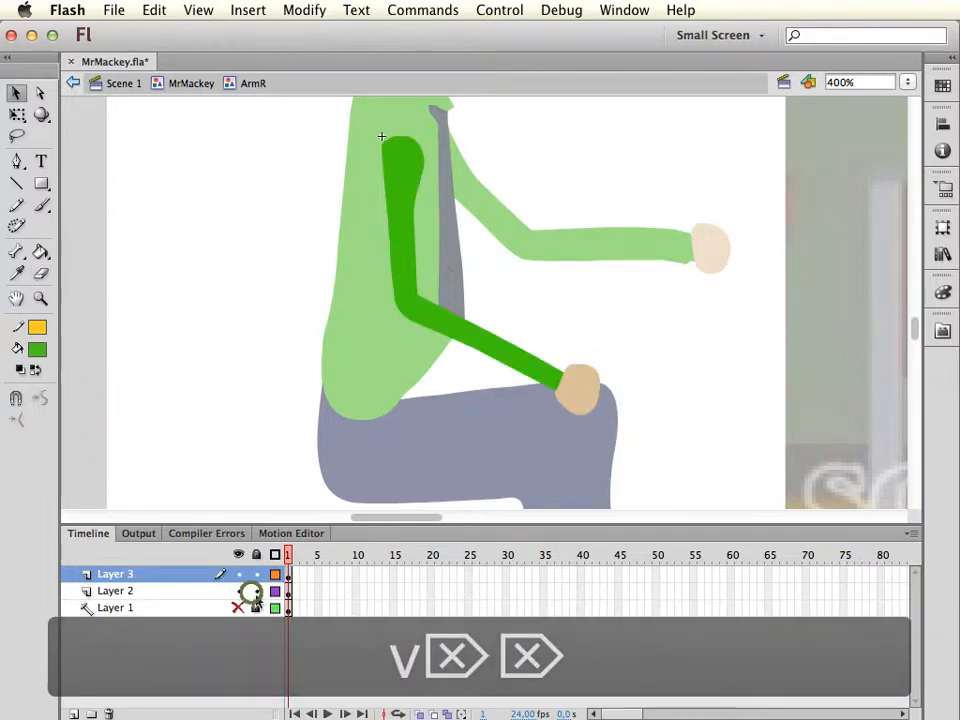
pyautogui.doubleClick(184, 593)
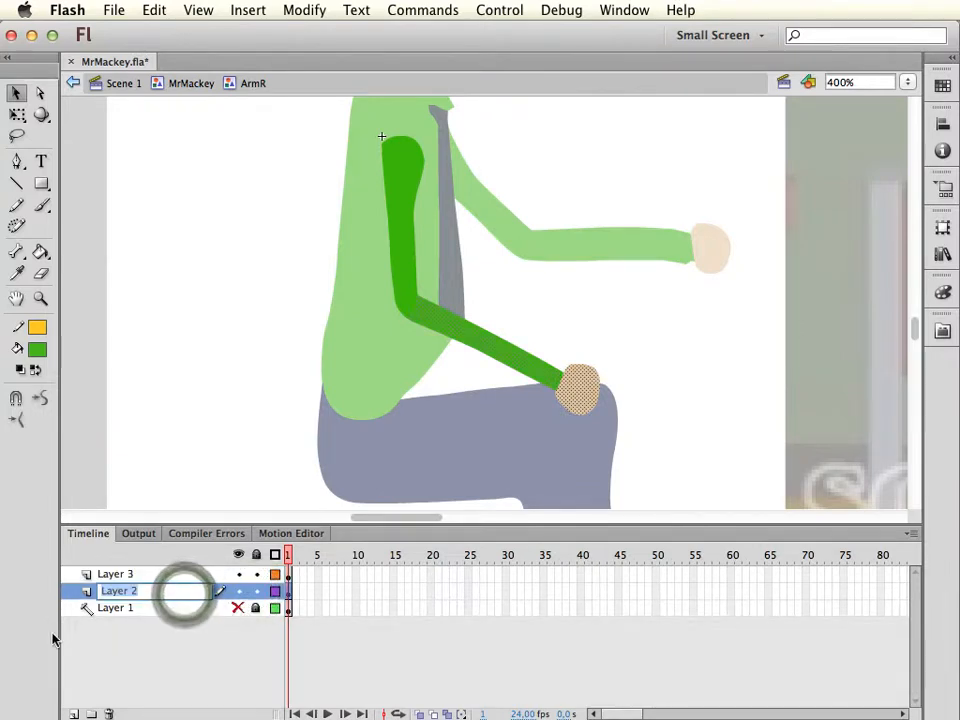
pyautogui.write('L')
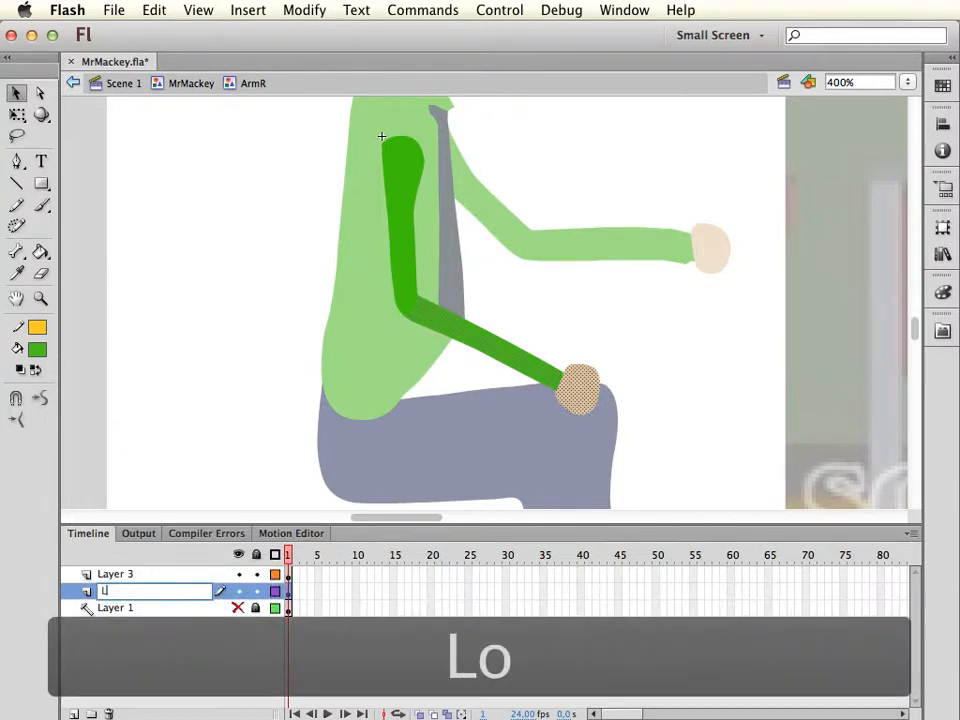
pyautogui.write('owerArmR')
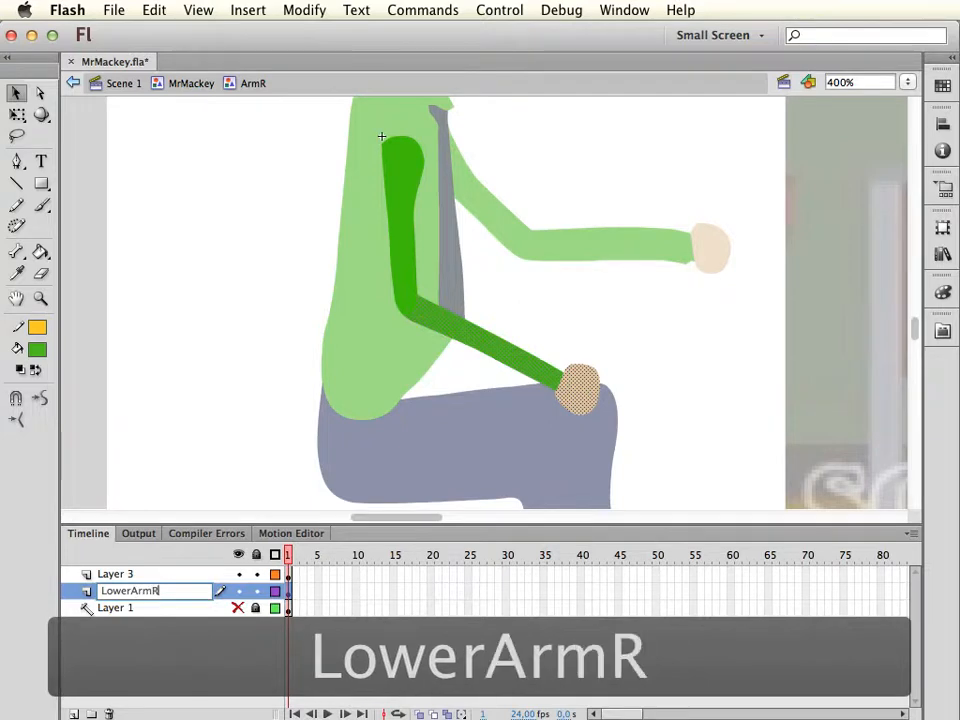
pyautogui.press('Return')
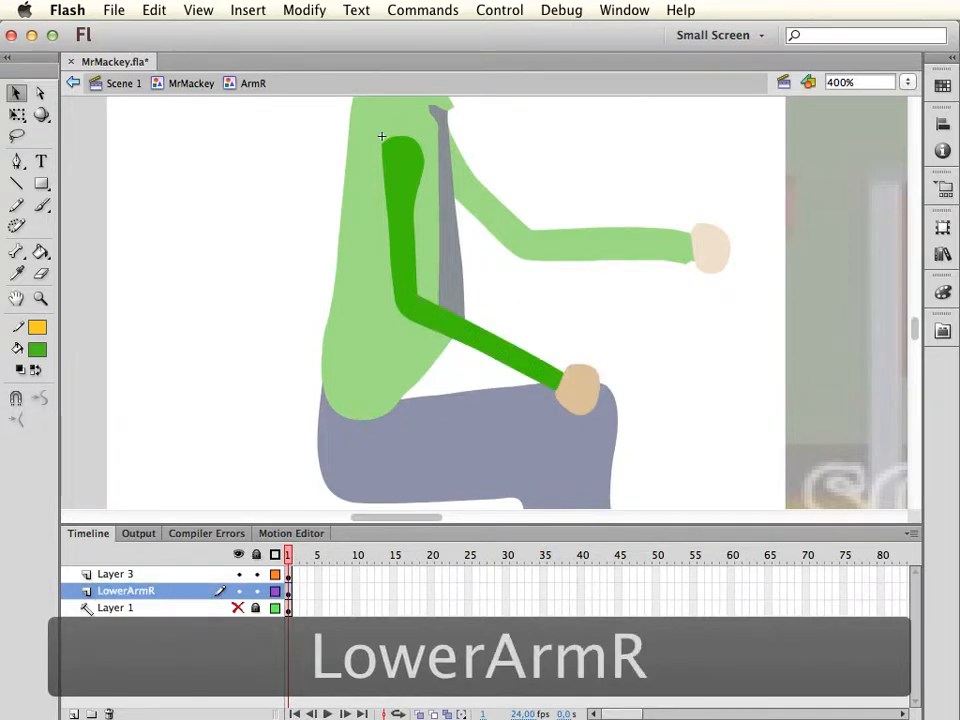
# Rename Layer 3 as UpperArmR
pyautogui.click(133, 575)
pyautogui.doubleClick(126, 574)
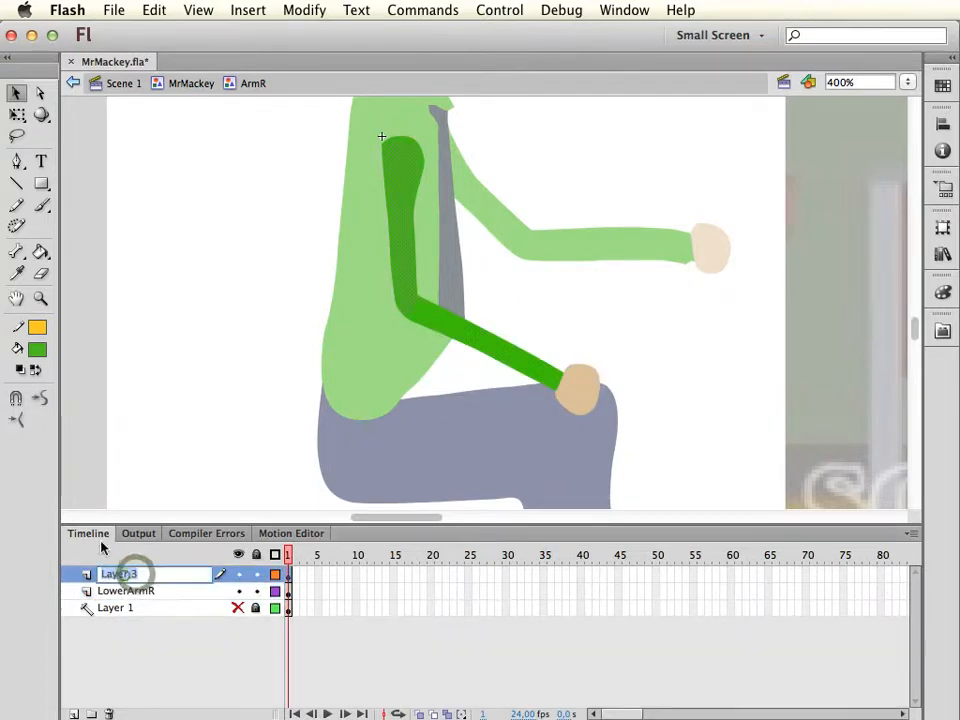
pyautogui.write('Upp')
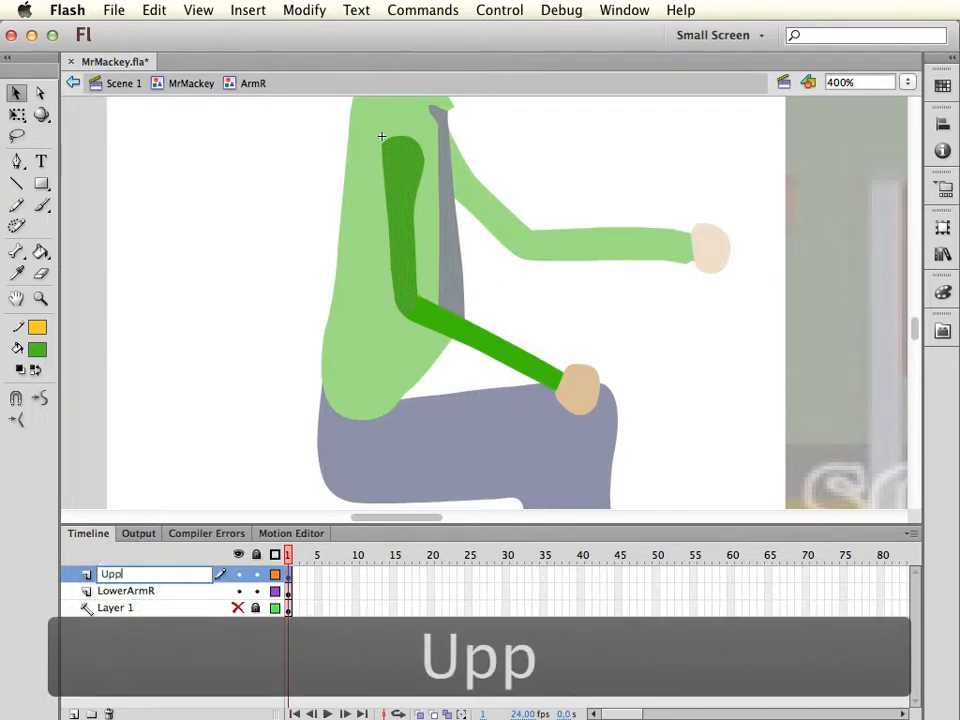
pyautogui.write('erArmR')
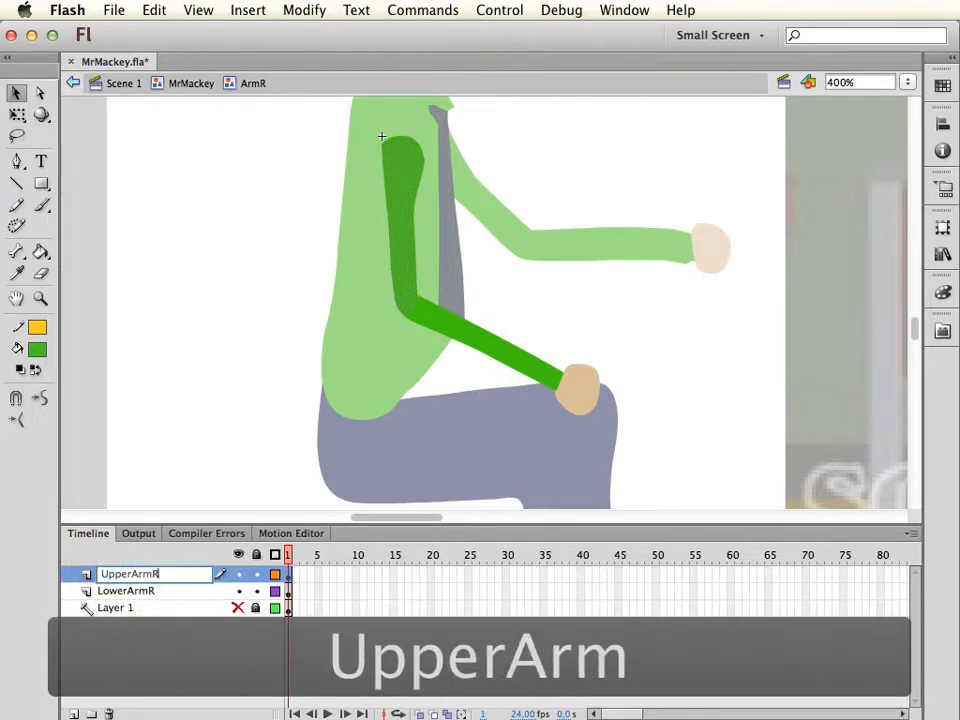
pyautogui.press('Return')
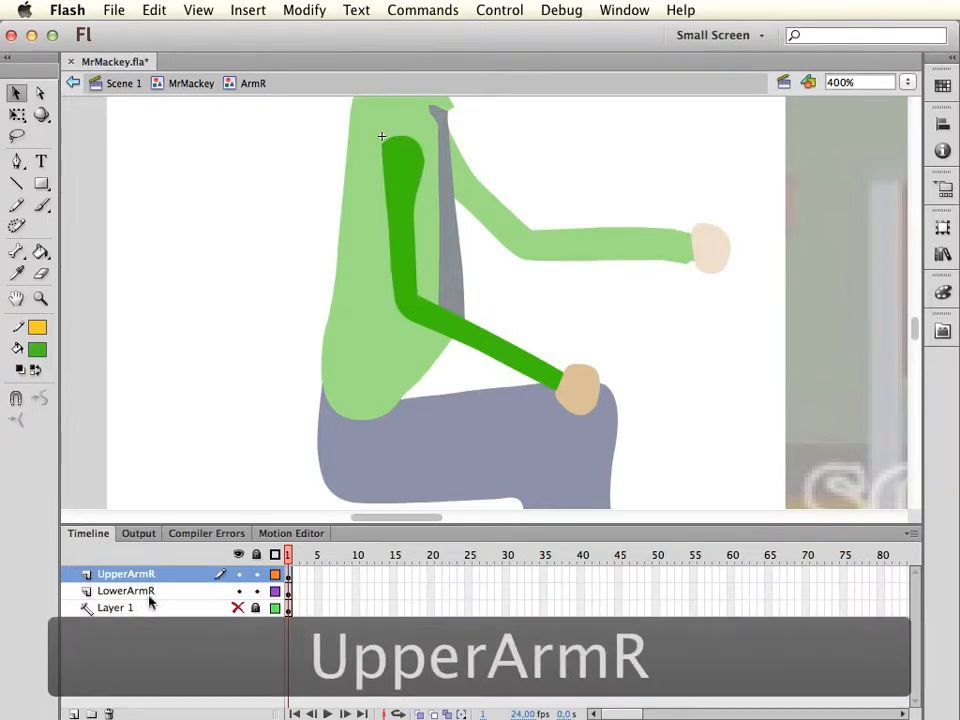
# Hide the UpperArmR layer, convert the forearm and hand to a graphic symbol named LowerArmR, and move its pivot to the elbow
pyautogui.click(163, 594)
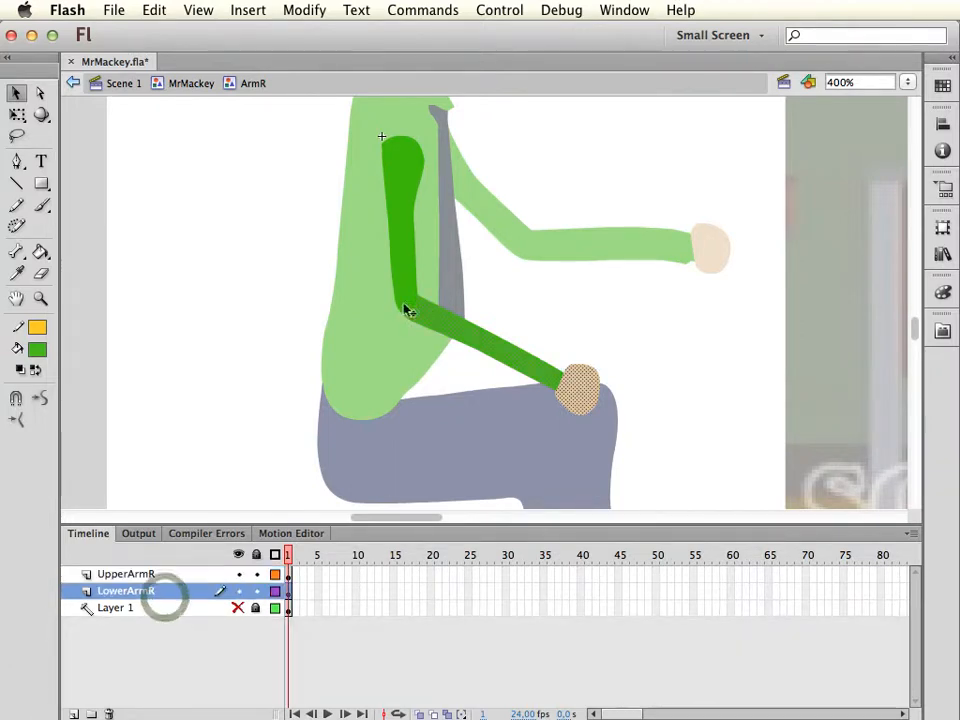
pyautogui.click(238, 574)
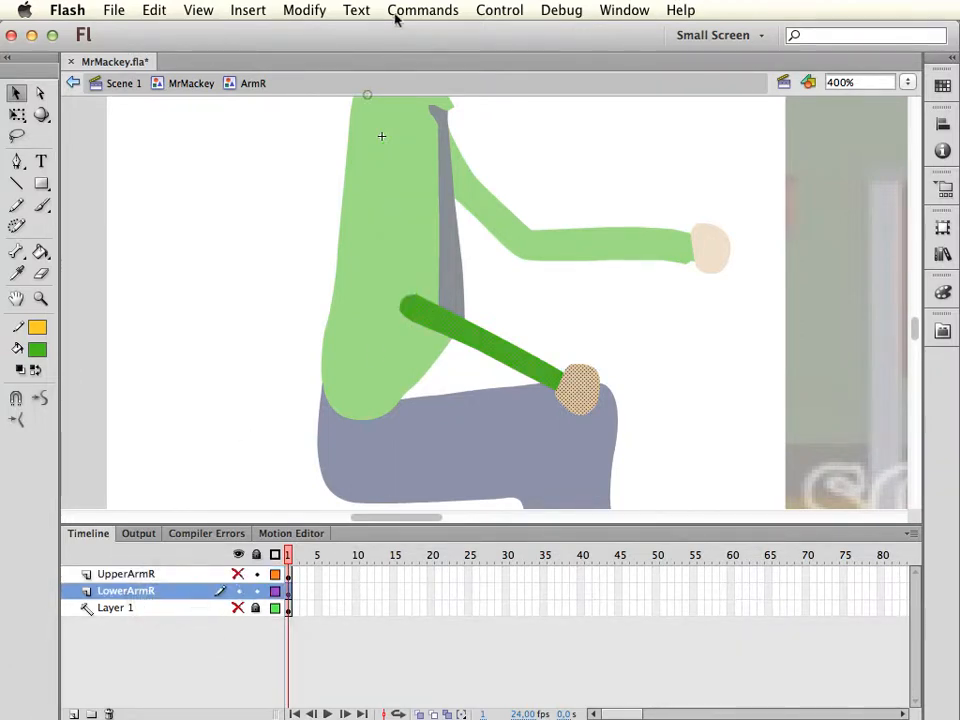
pyautogui.click(304, 10)
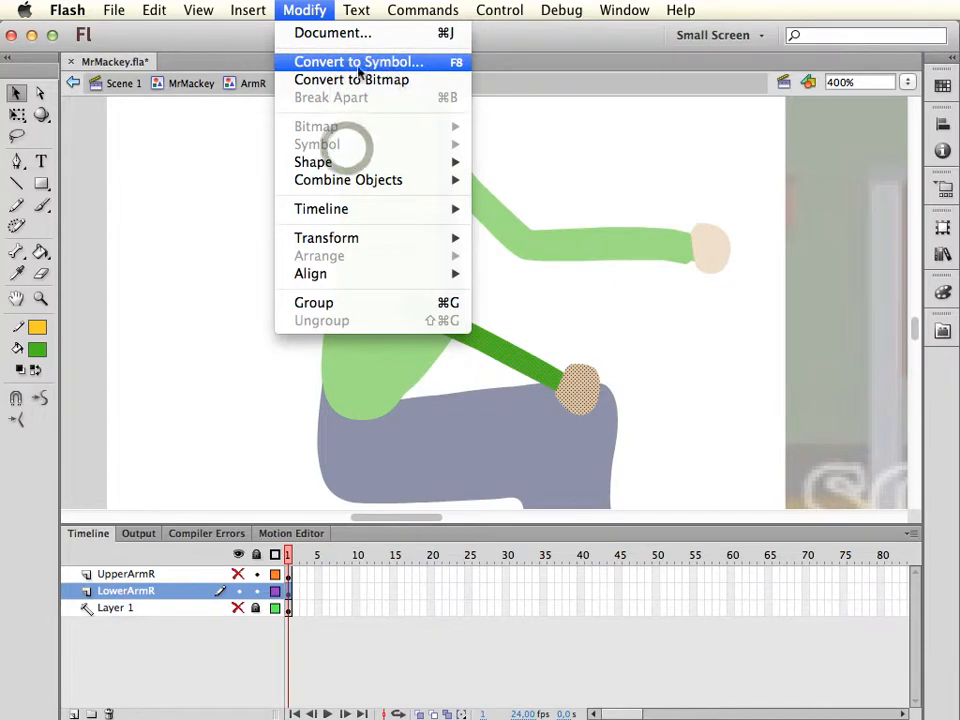
pyautogui.click(358, 63)
pyautogui.write('L')
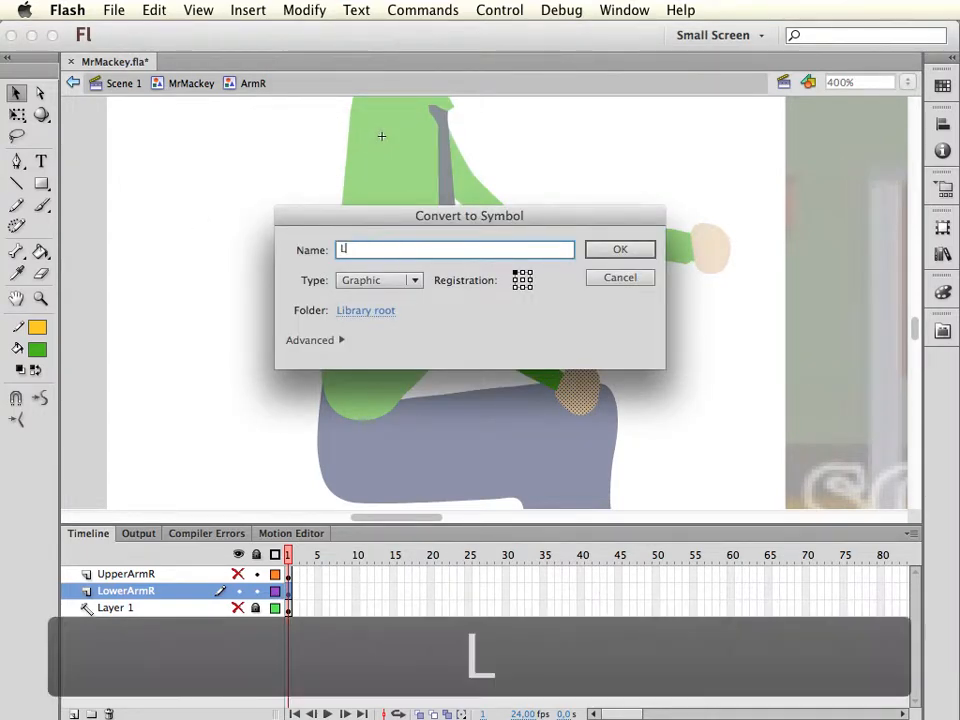
pyautogui.write('owerArm')
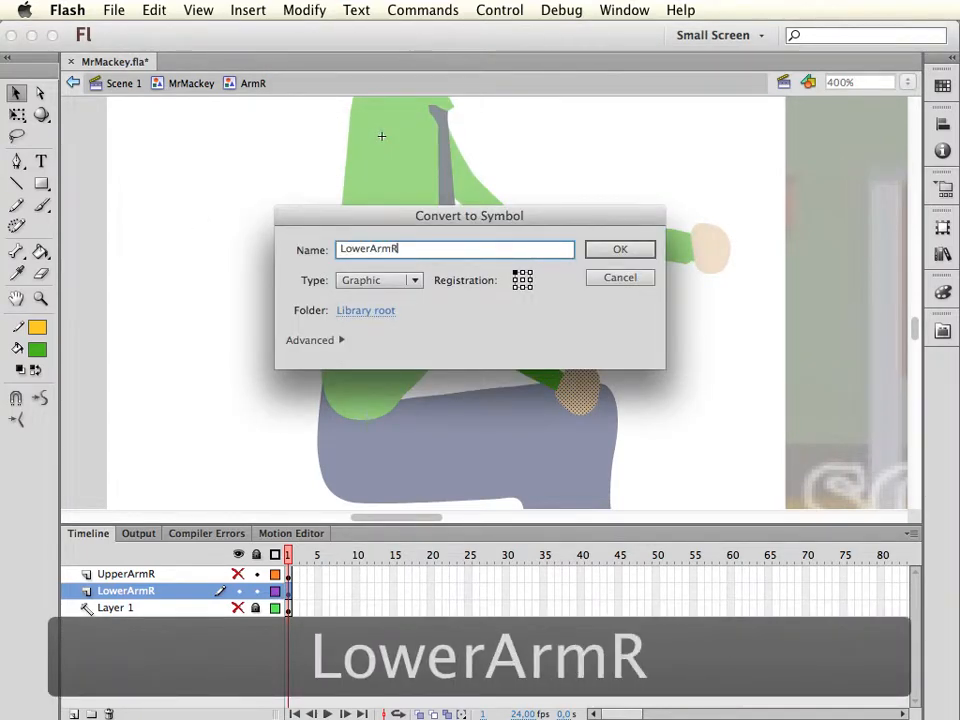
pyautogui.write('R')
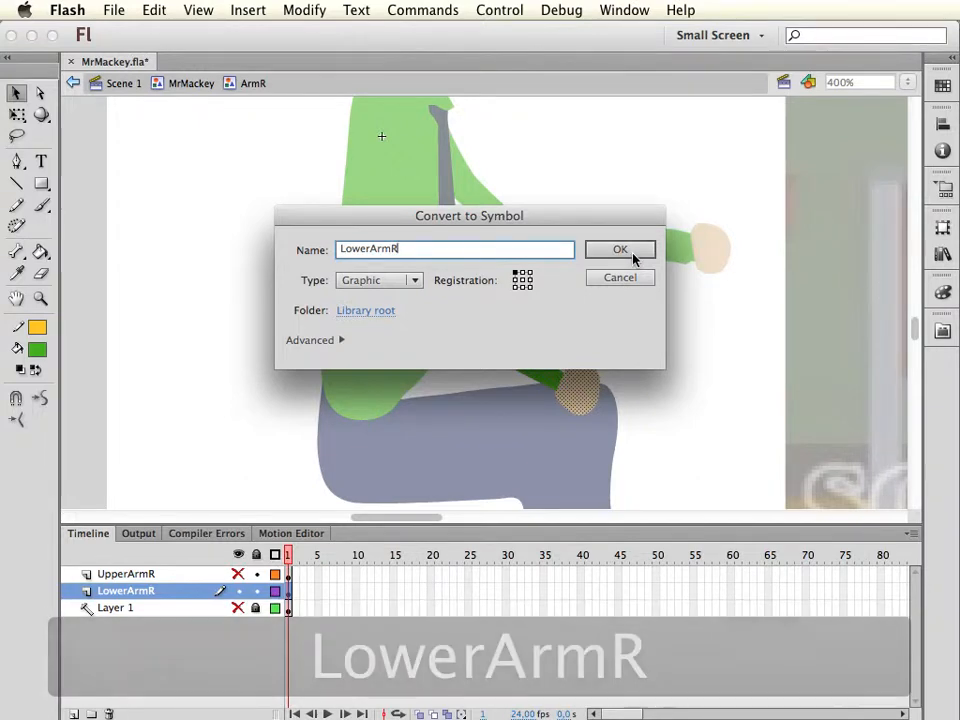
pyautogui.click(632, 254)
pyautogui.press('q')
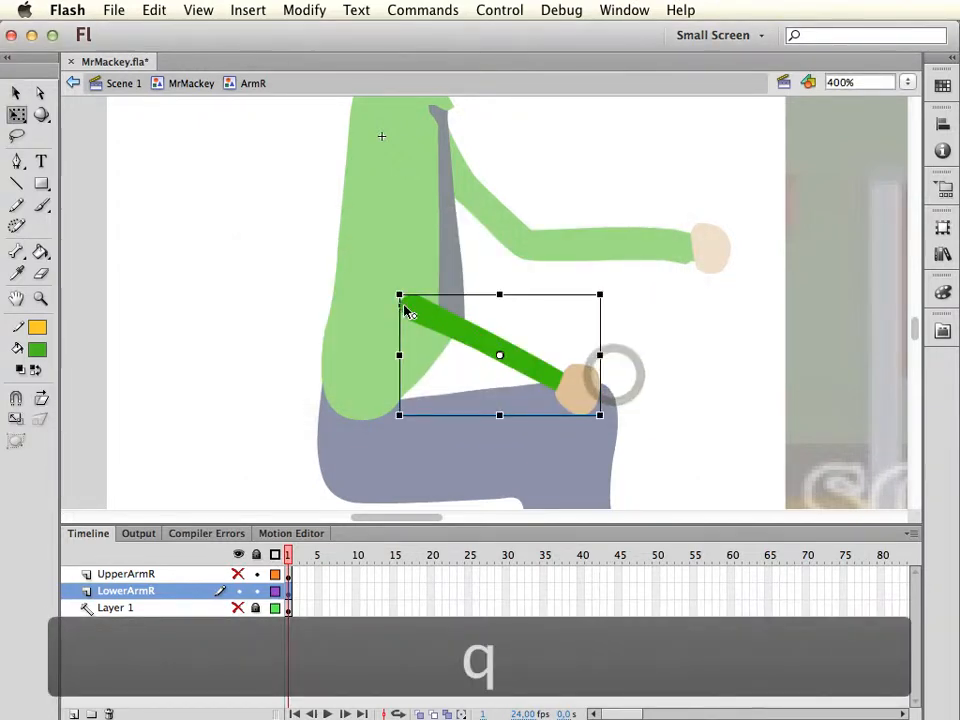
pyautogui.moveTo(500, 355); pyautogui.dragTo(409, 306)
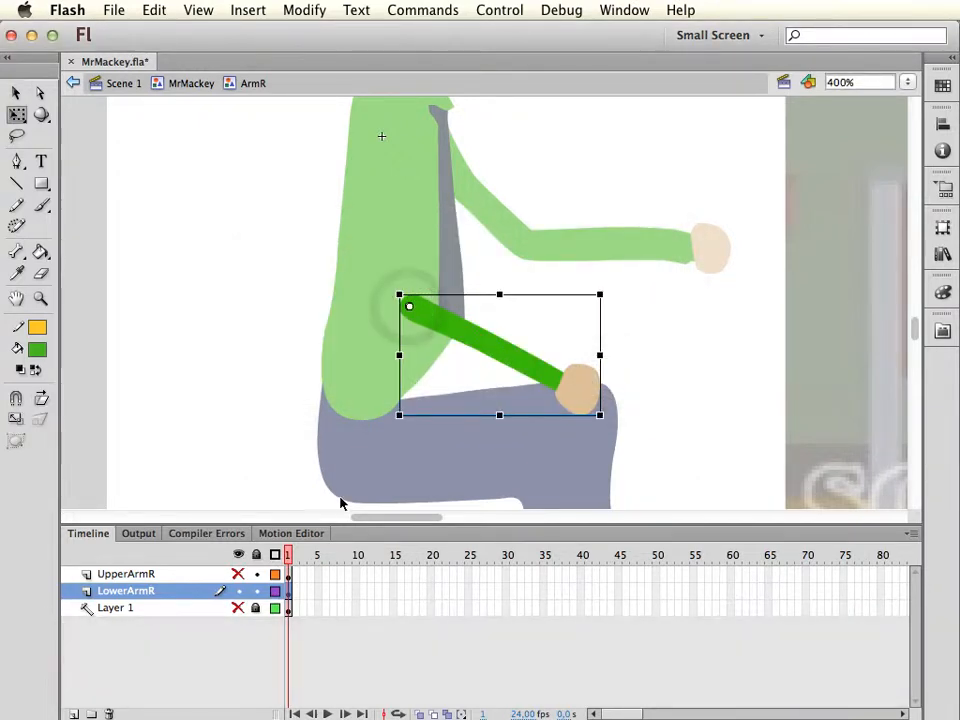
# Hide the LowerArmR layer, show UpperArmR, and convert the upper arm to a graphic symbol named UpperArmR
pyautogui.click(238, 591)
pyautogui.click(238, 575)
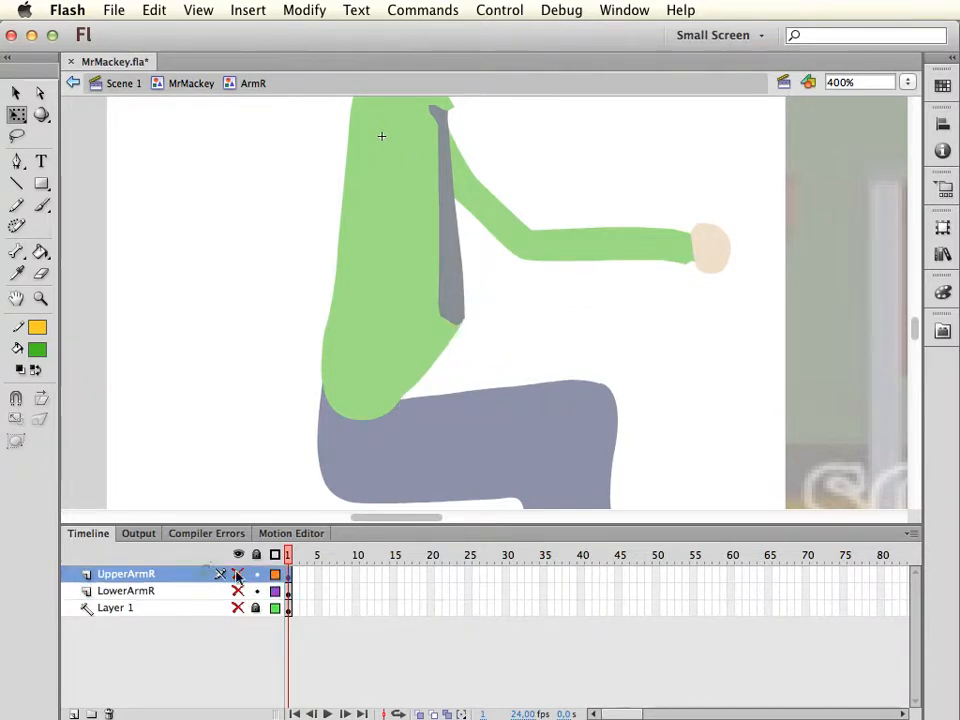
pyautogui.click(206, 574)
pyautogui.click(306, 9)
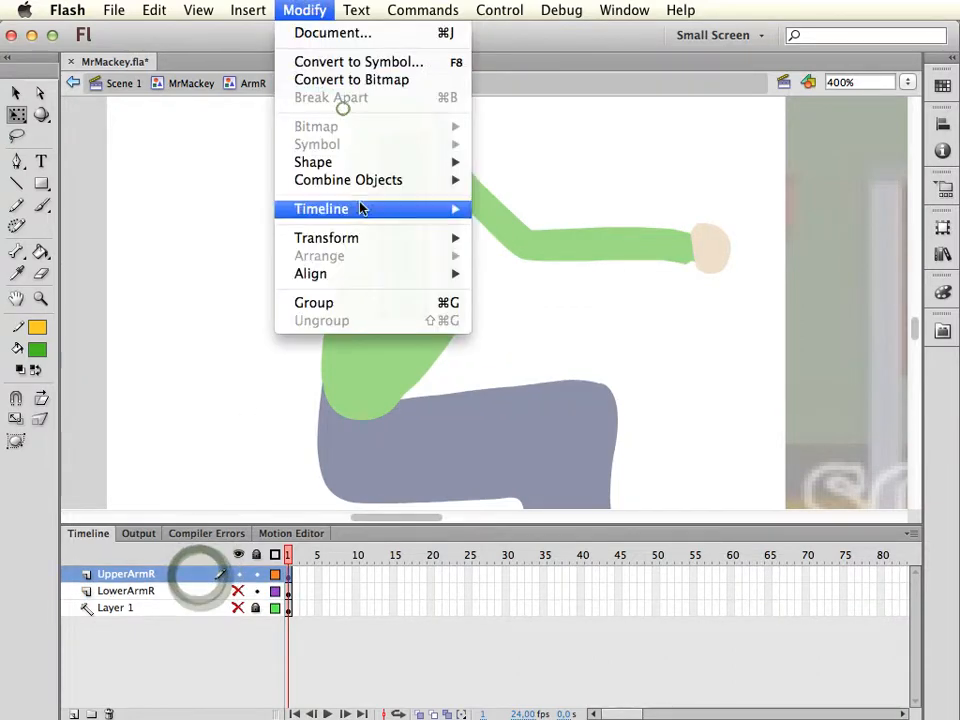
pyautogui.click(345, 62)
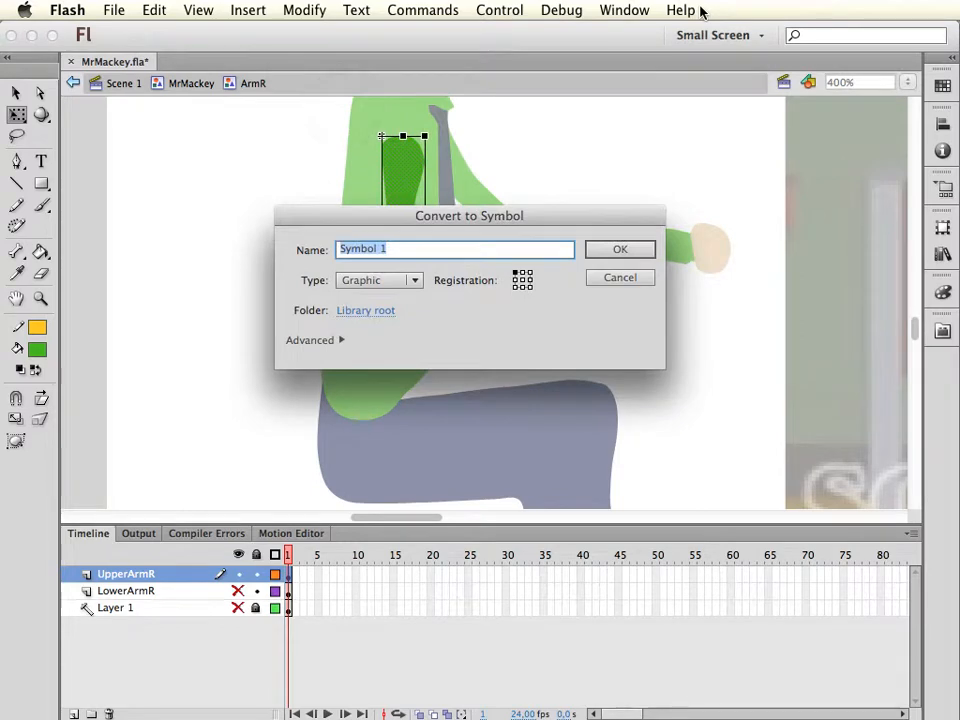
pyautogui.write('Upper')
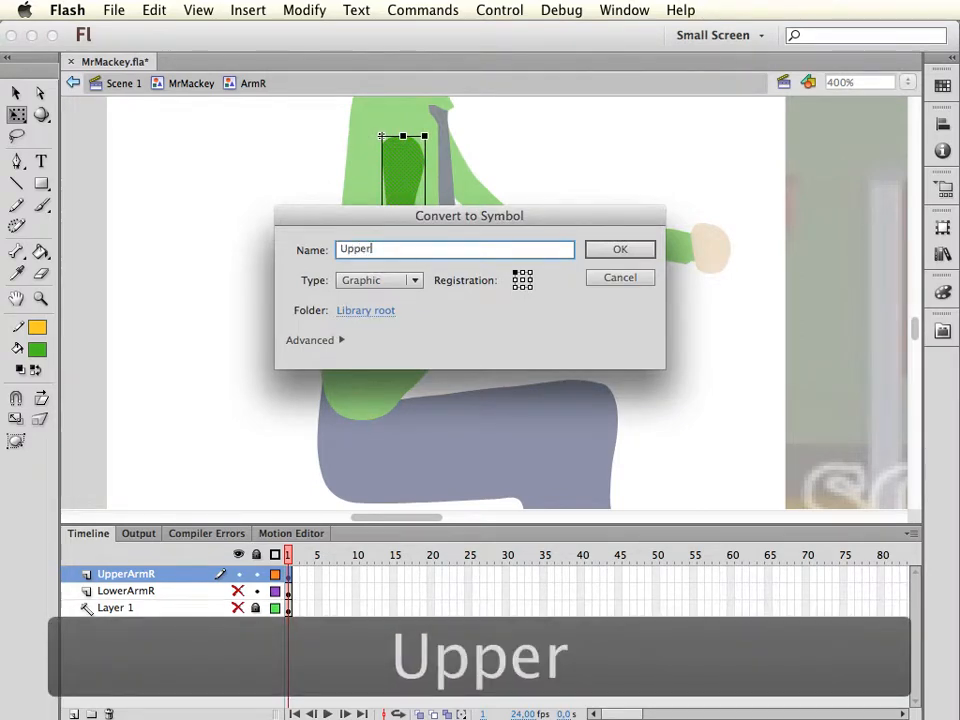
pyautogui.write('ArmR')
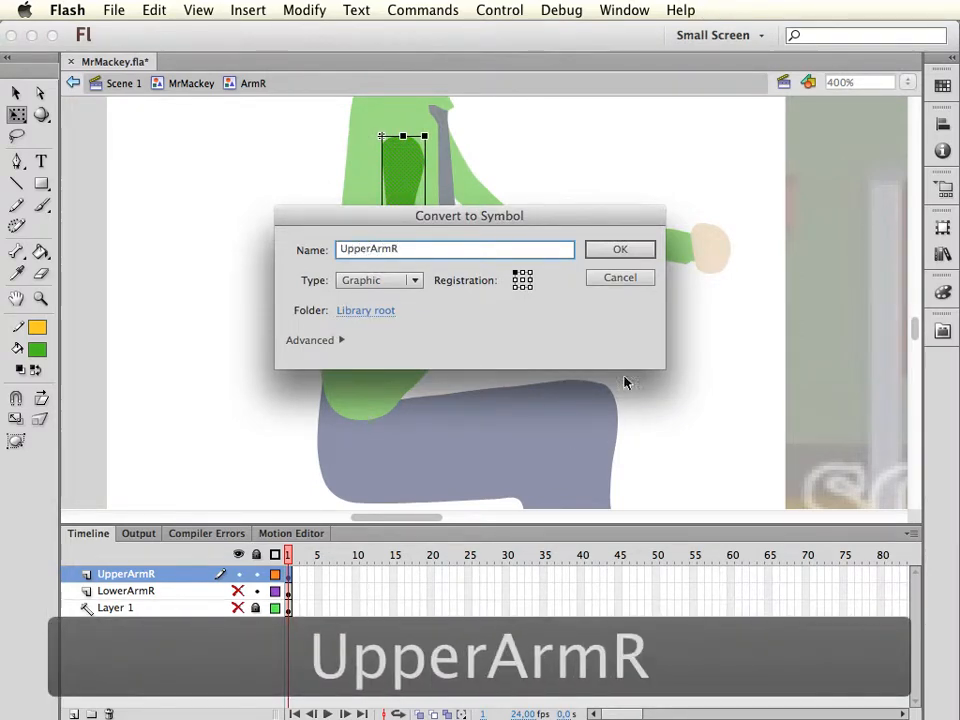
pyautogui.click(619, 250)
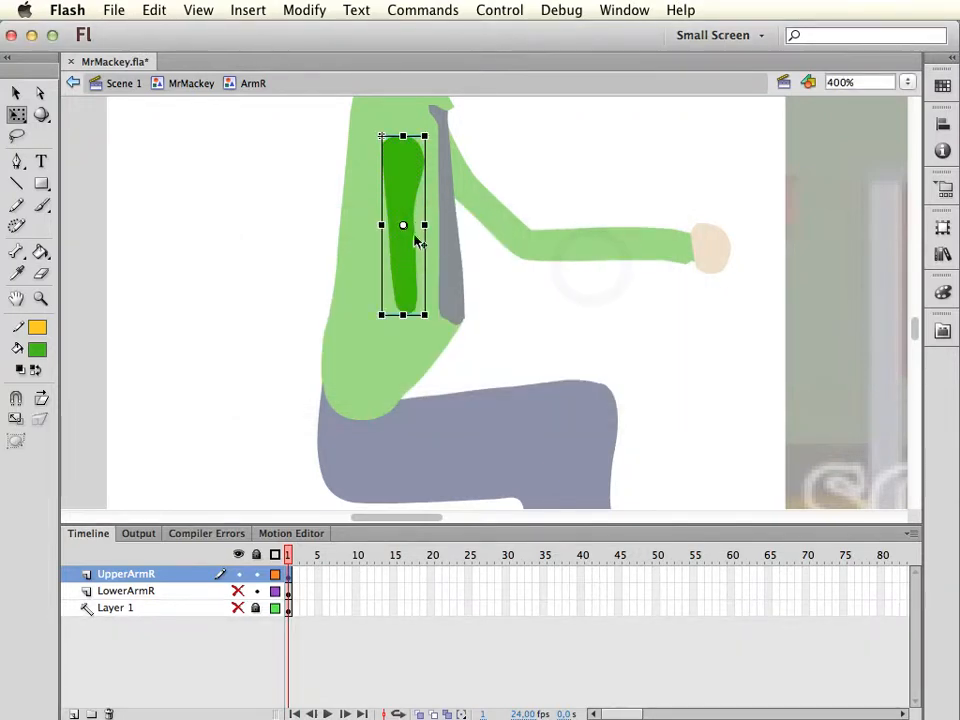
# Move the upper arm symbol's pivot to the shoulder, and show the LowerArmR layer
pyautogui.press('q')
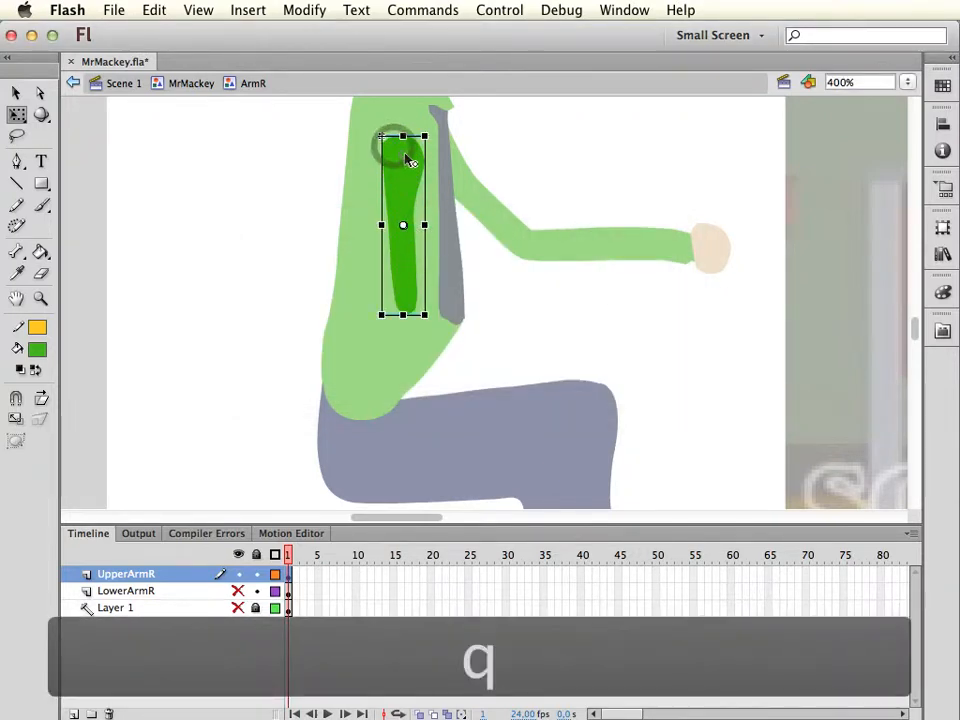
pyautogui.moveTo(405, 154); pyautogui.dragTo(403, 156)
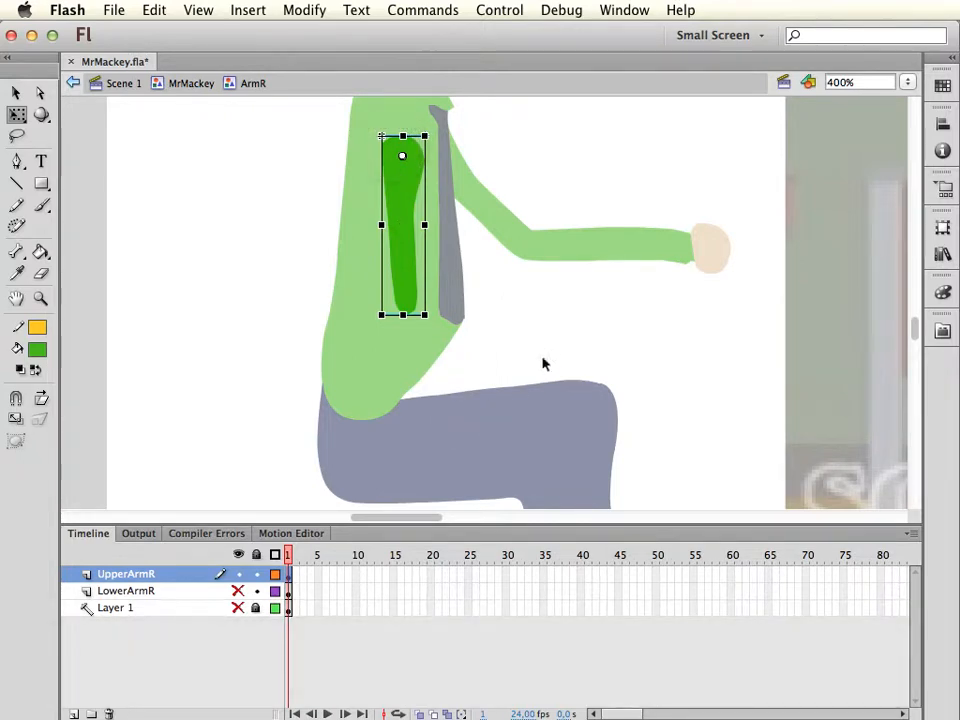
pyautogui.press('v')
pyautogui.click(238, 590)
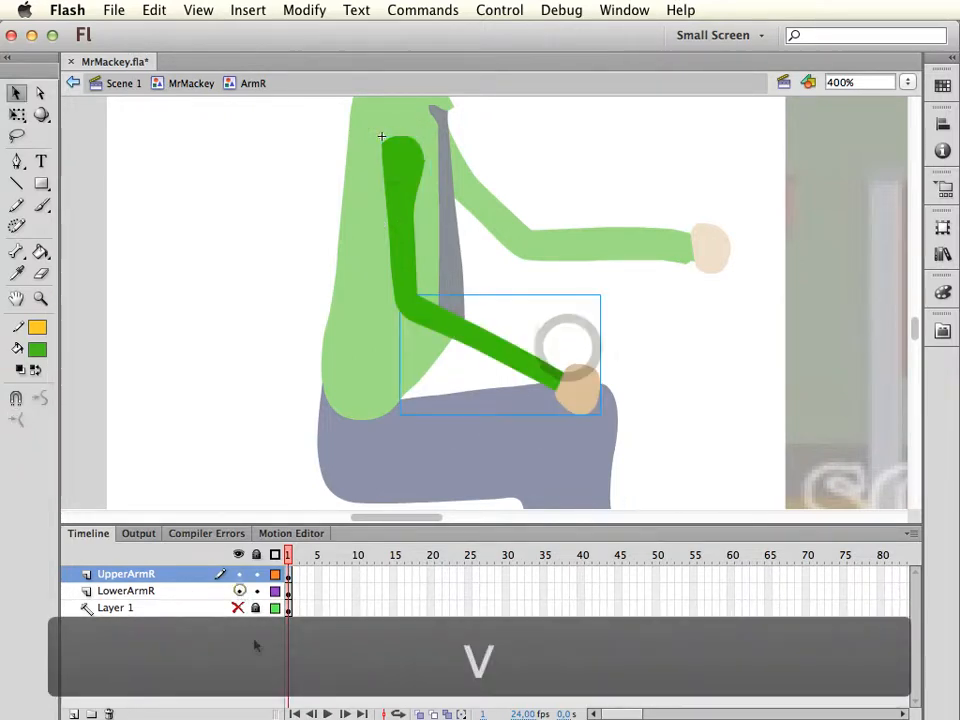
# Test-rotate the right forearm about its elbow pivot, and undo the rotation
pyautogui.press('q')
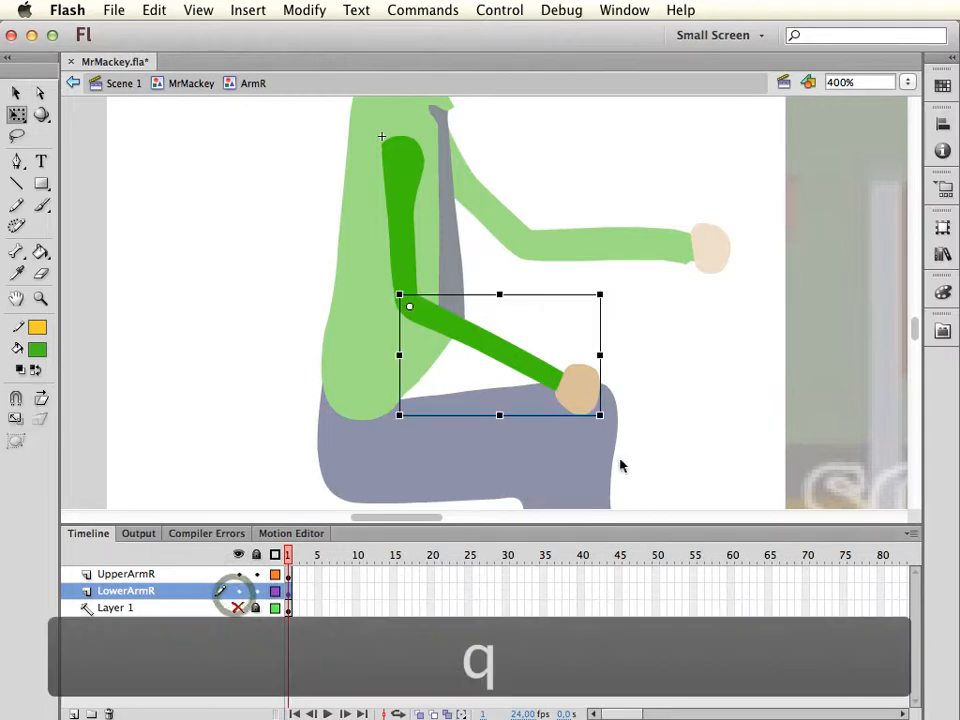
pyautogui.moveTo(613, 420); pyautogui.dragTo(660, 375)
pyautogui.press('cmd+z')
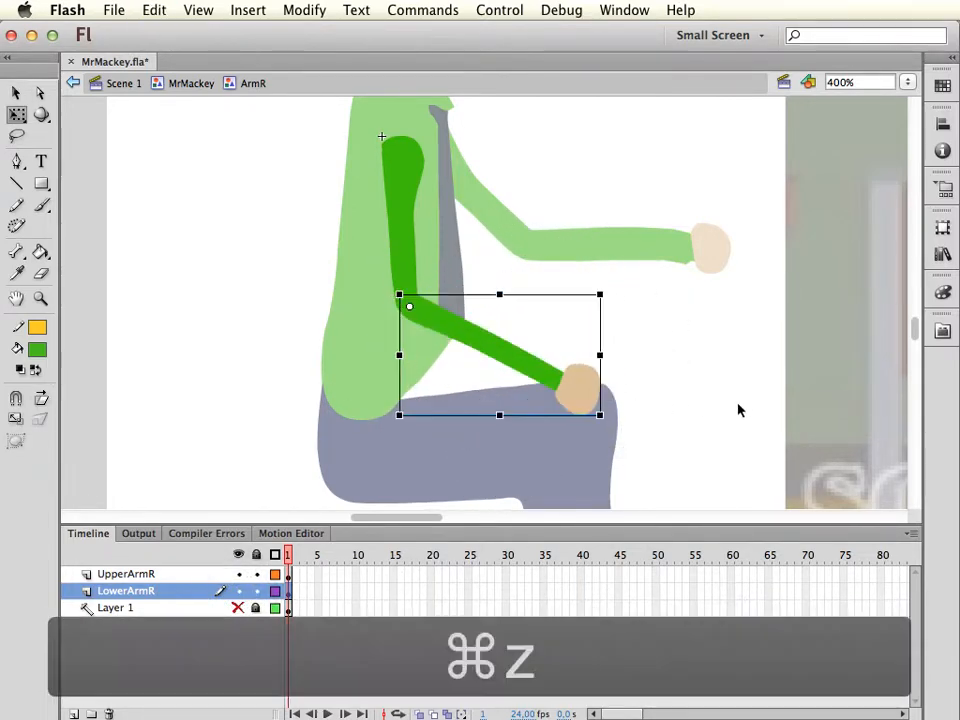
pyautogui.press('v')
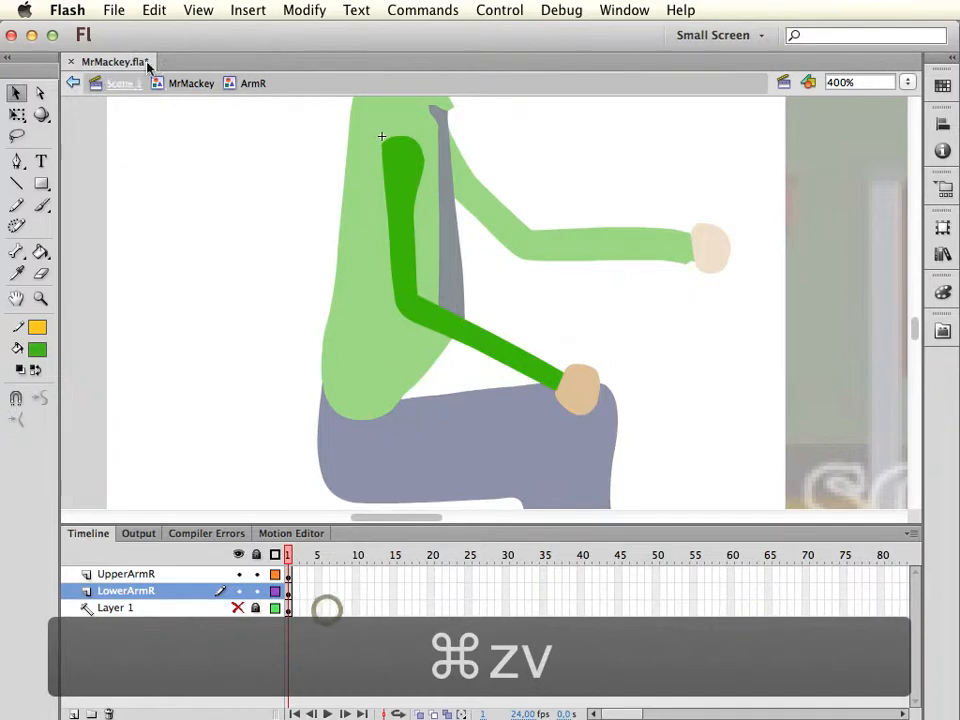
# Open the ArmL symbol inside MrMackey for editing, and paste copies of its artwork in place on two new layers
pyautogui.click(200, 86)
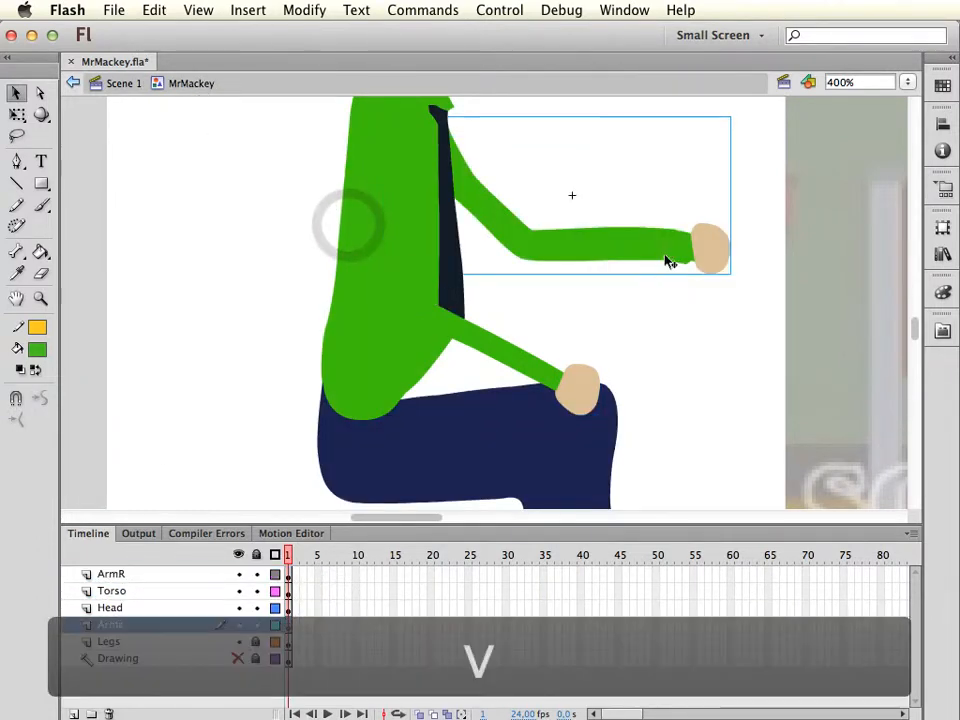
pyautogui.doubleClick(660, 252)
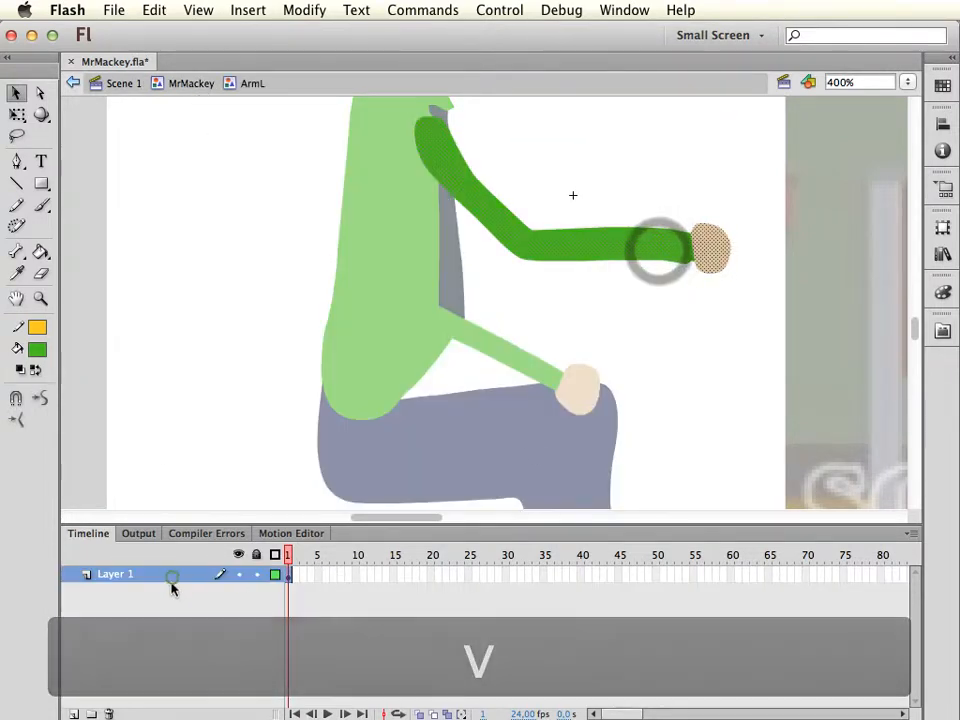
pyautogui.click(172, 576)
pyautogui.press('cmd+c')
pyautogui.click(74, 713)
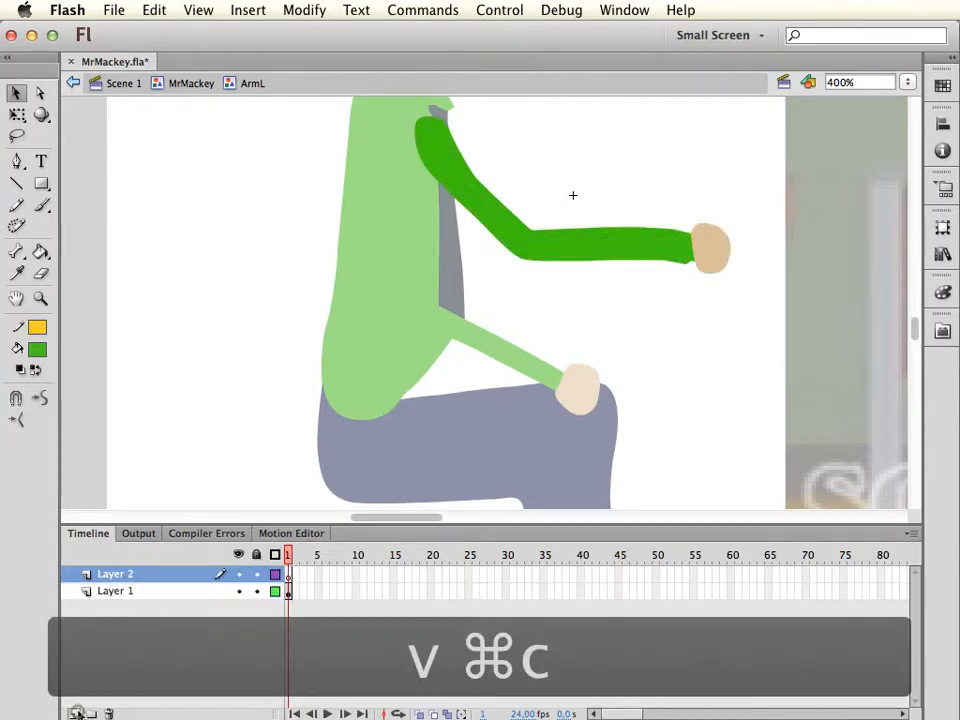
pyautogui.click(74, 713)
pyautogui.click(166, 592)
pyautogui.press('cmd+shift+v')
pyautogui.click(169, 574)
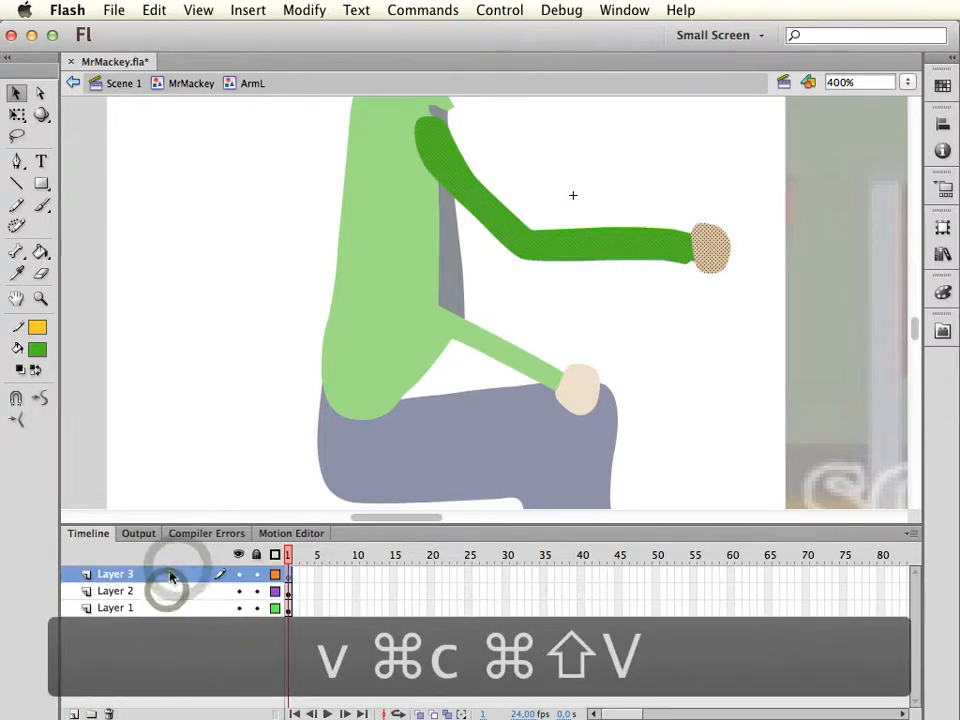
pyautogui.press('cmd+shift+v')
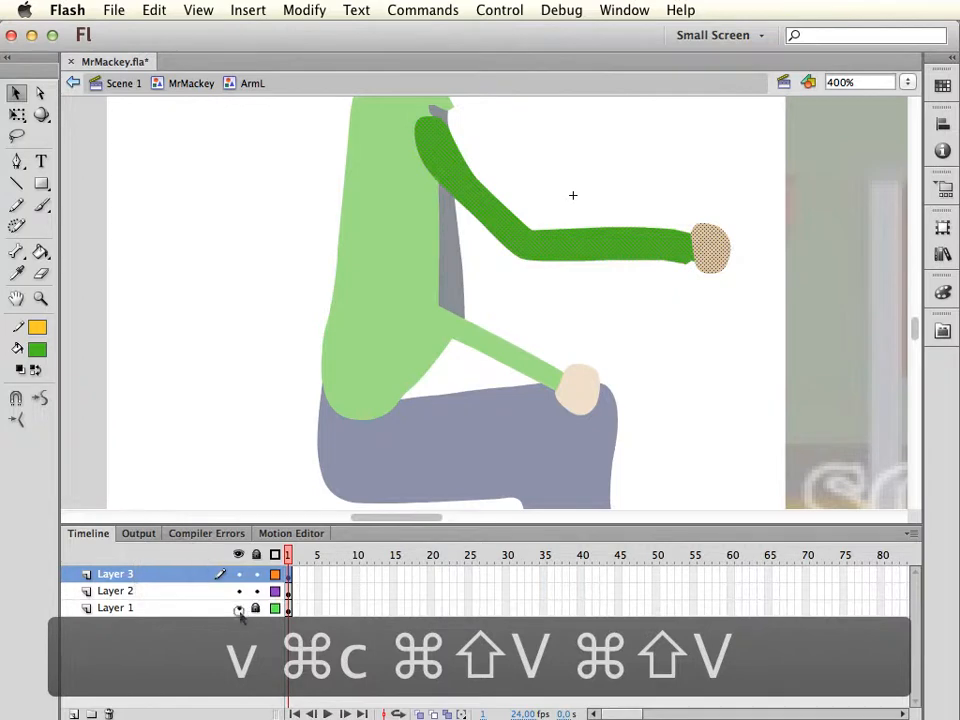
# Lock and hide Layer 1 of the left arm, and turn it into a guide layer
pyautogui.click(240, 608)
pyautogui.rightClick(184, 615)
pyautogui.click(216, 638)
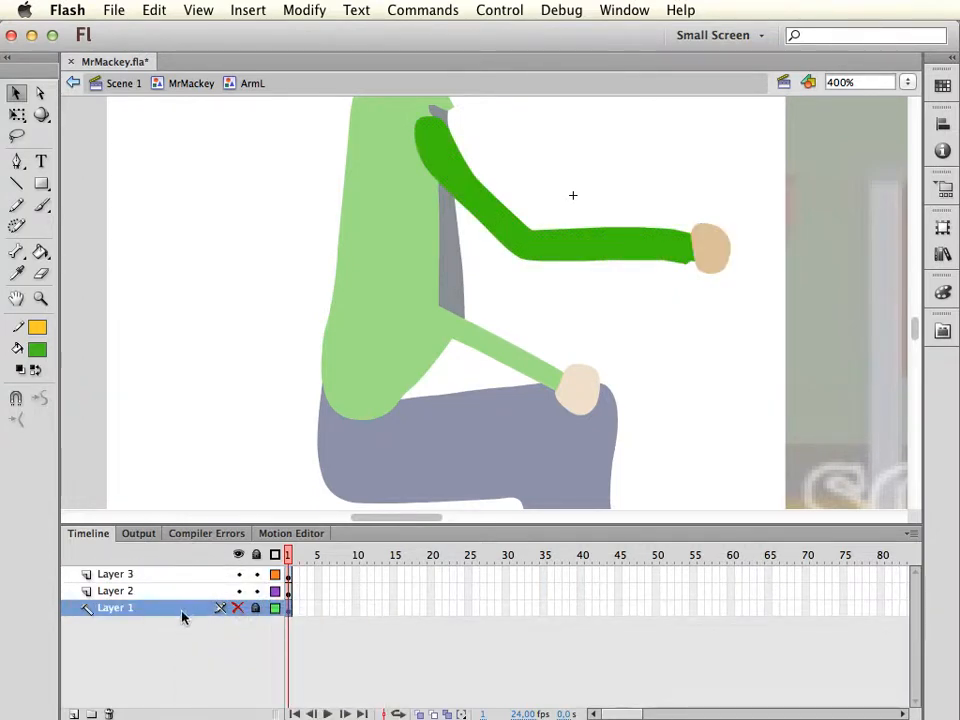
# Hide Layer 3, erase around the elbow on Layer 2 to round the forearm's end, and delete the upper arm
pyautogui.click(188, 592)
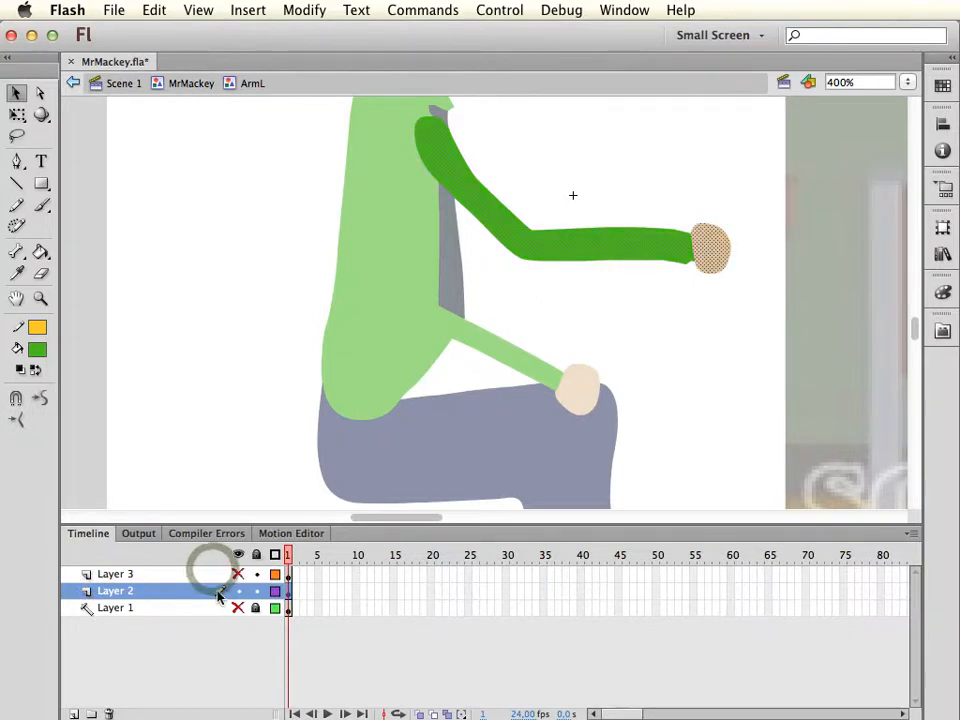
pyautogui.click(204, 591)
pyautogui.press('e')
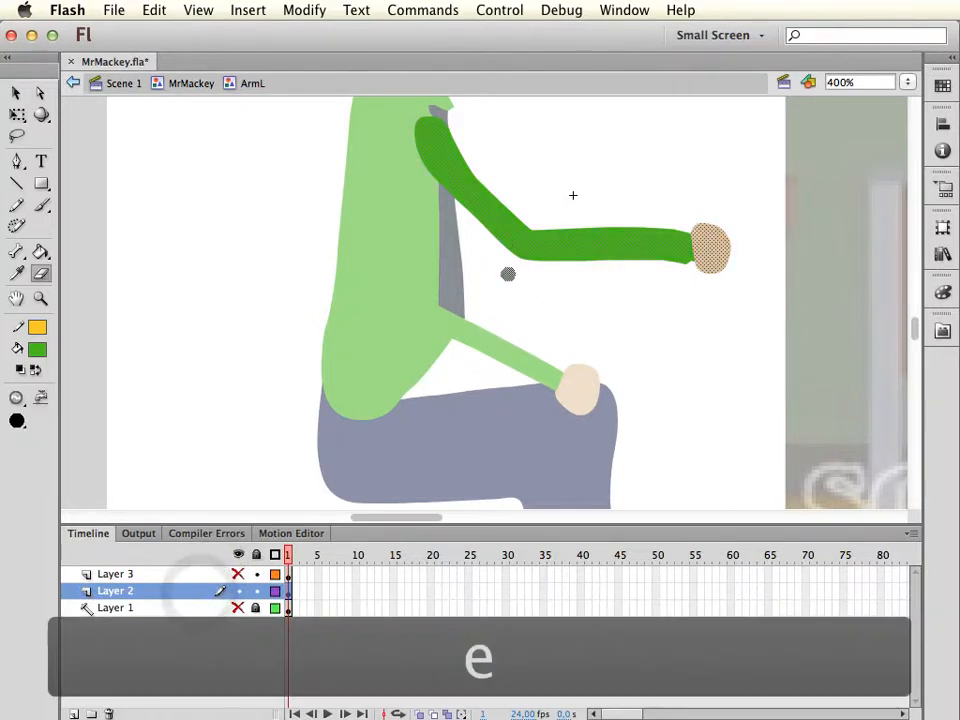
pyautogui.moveTo(508, 235); pyautogui.dragTo(553, 231)
pyautogui.press('super+z')
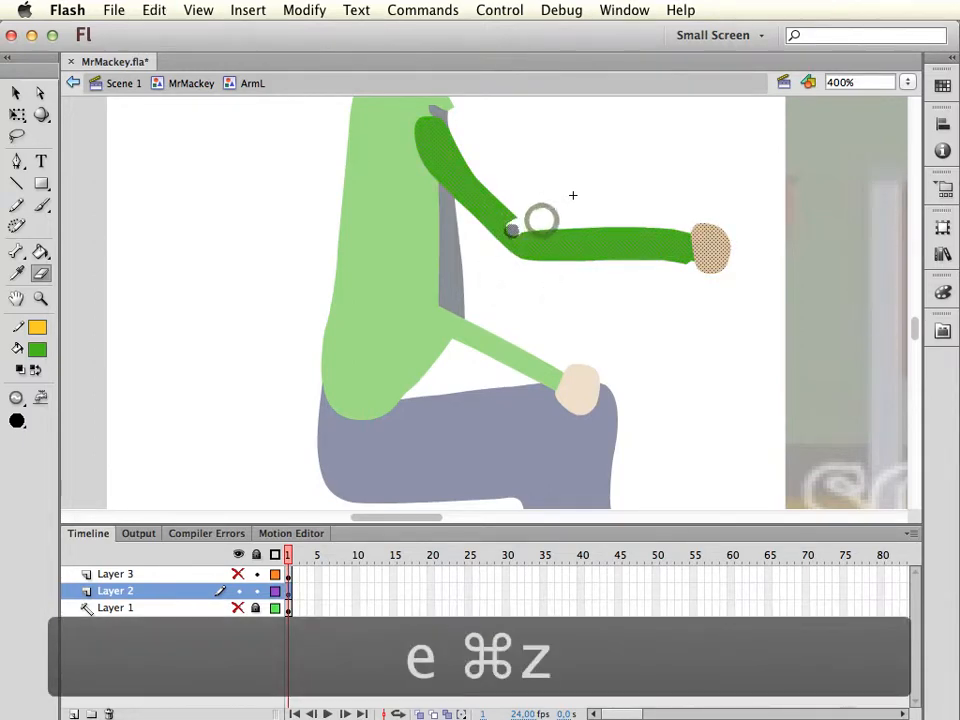
pyautogui.click(506, 240)
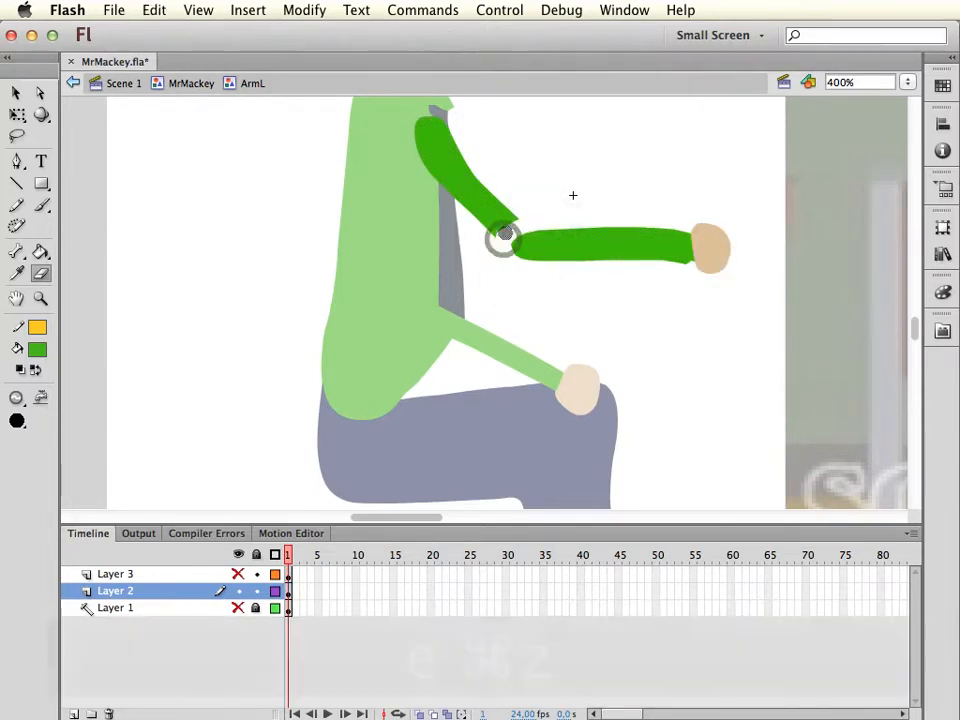
pyautogui.press('v')
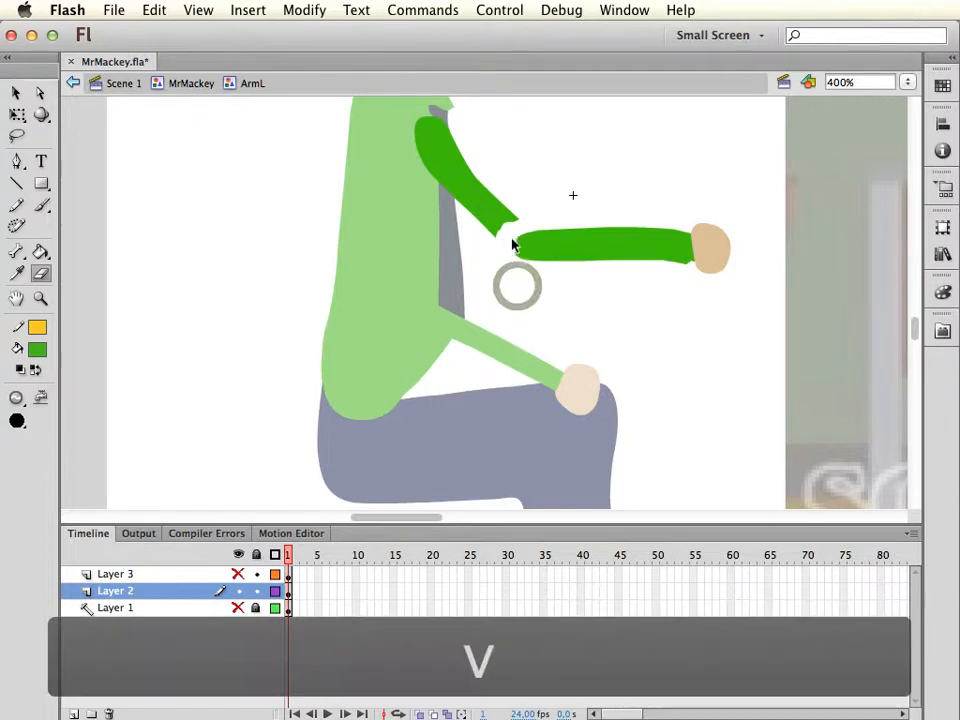
pyautogui.click(499, 225)
pyautogui.press('Delete')
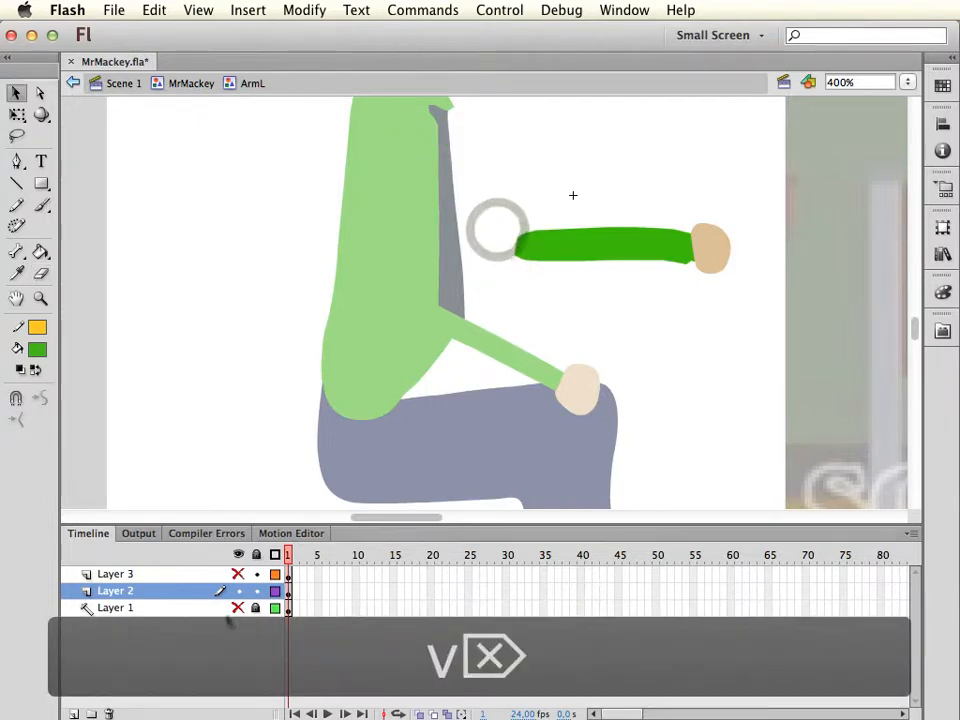
# Rename Layer 2 as LowerArmL
pyautogui.click(137, 590)
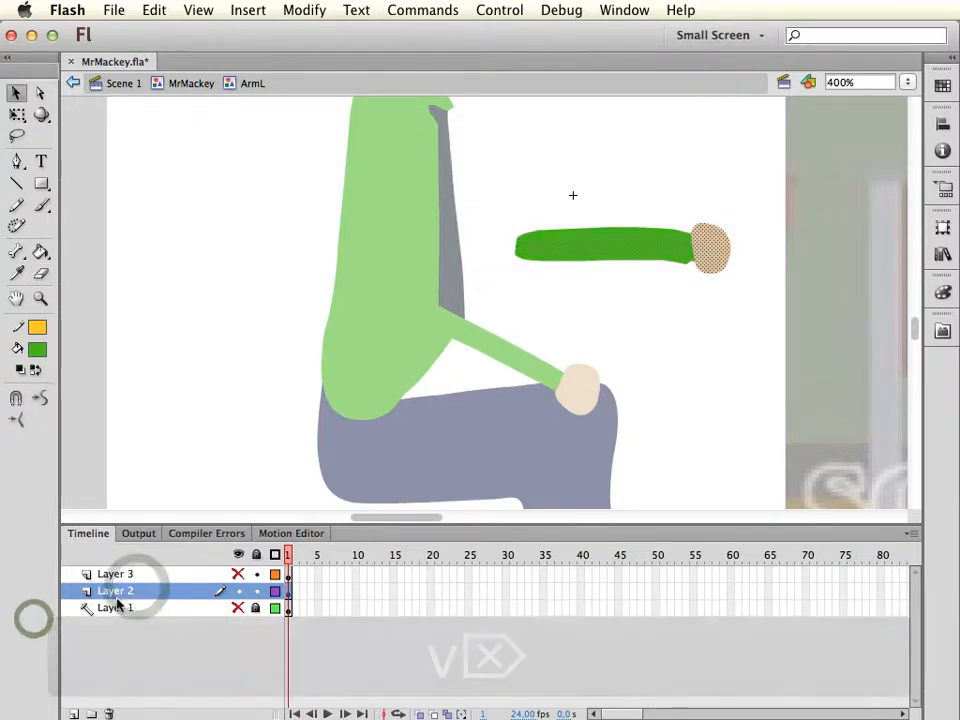
pyautogui.write('Lower')
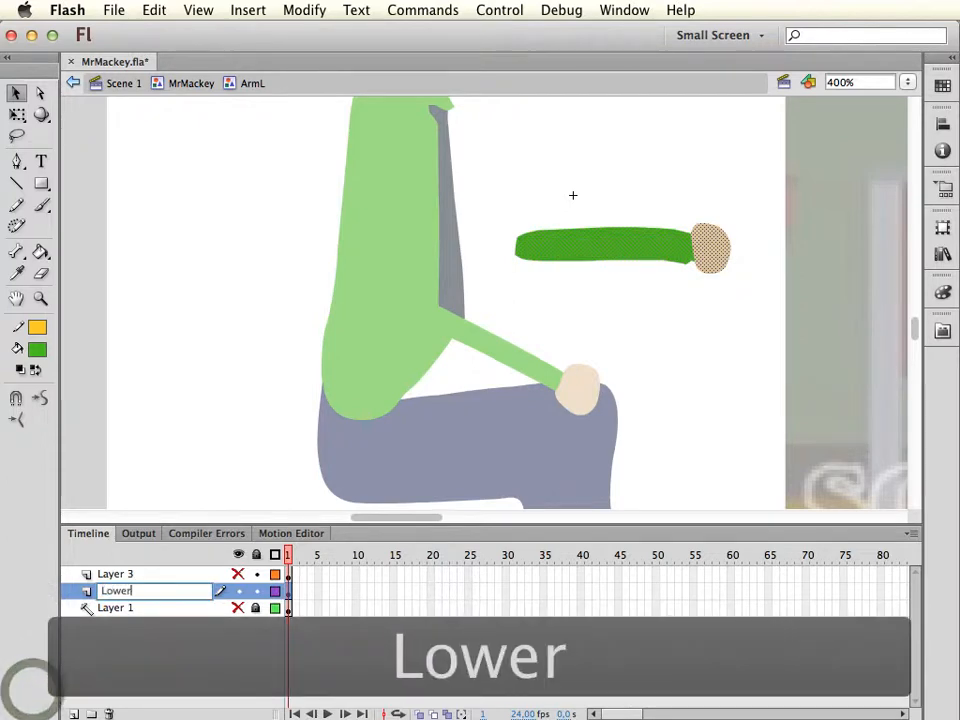
pyautogui.write('ArmL')
pyautogui.press('Return')
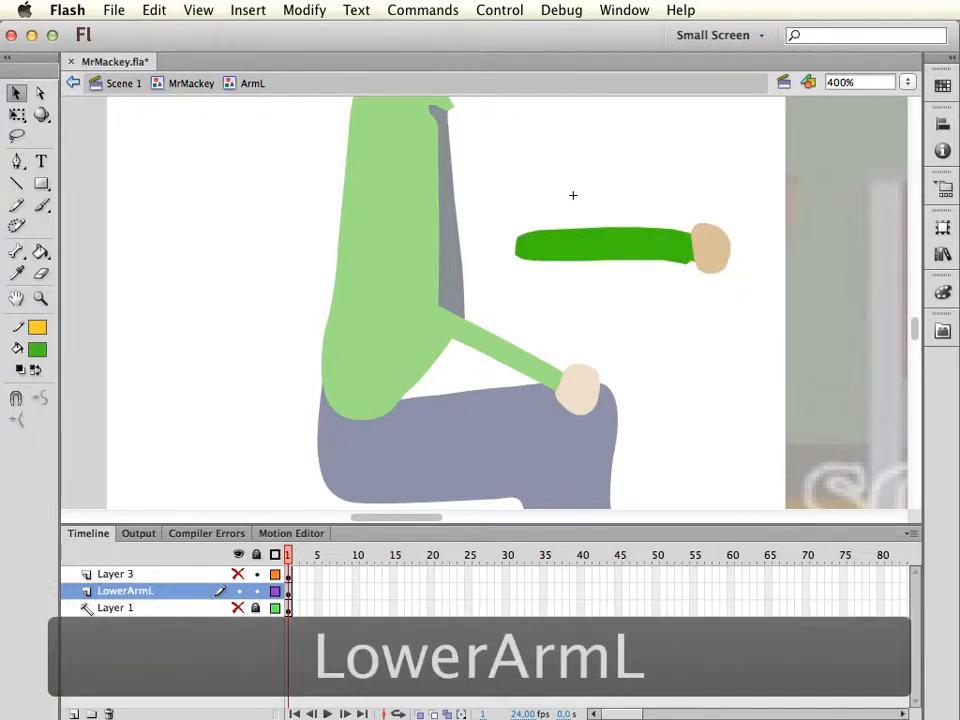
# Lock and hide LowerArmL, show Layer 3, and erase around the elbow there to round the upper arm's lower end
pyautogui.click(239, 591)
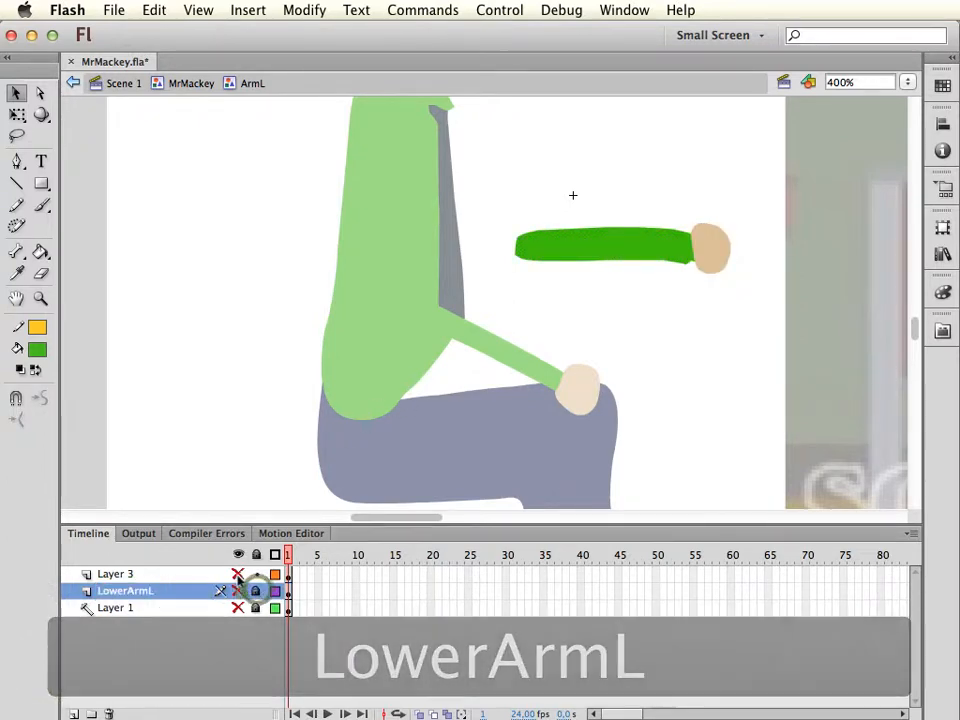
pyautogui.click(239, 575)
pyautogui.click(194, 576)
pyautogui.press('e')
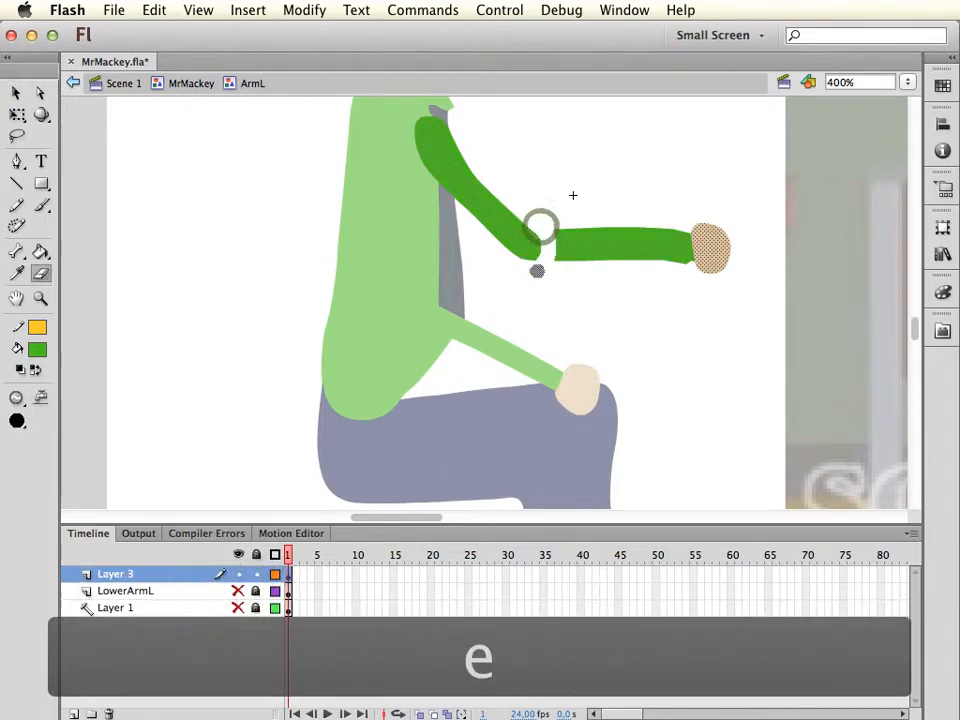
pyautogui.moveTo(537, 271); pyautogui.dragTo(549, 228)
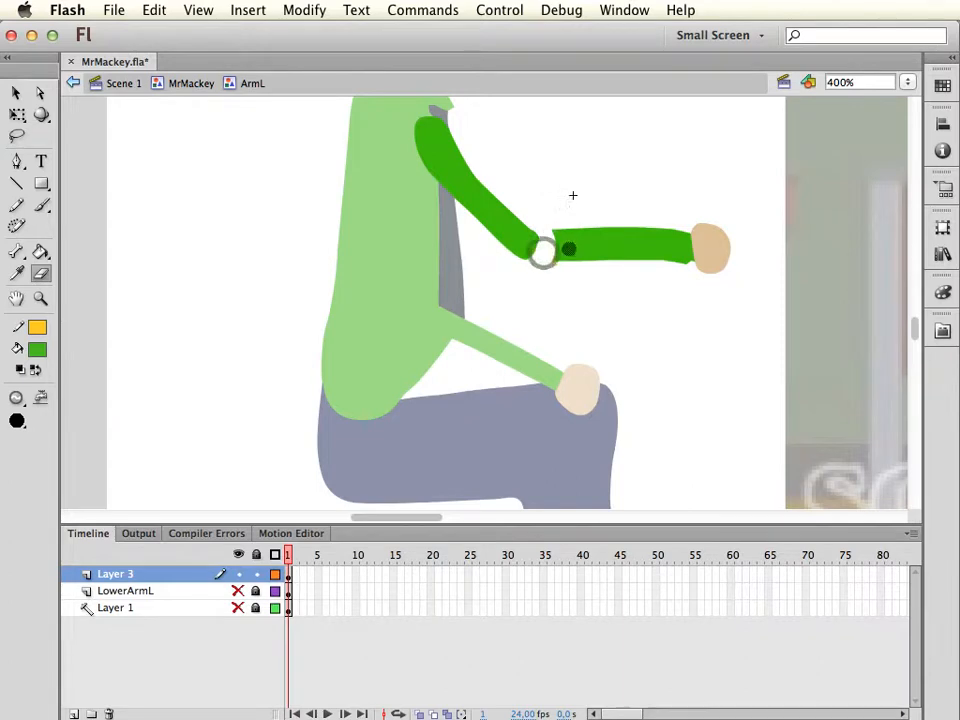
pyautogui.press('super+z')
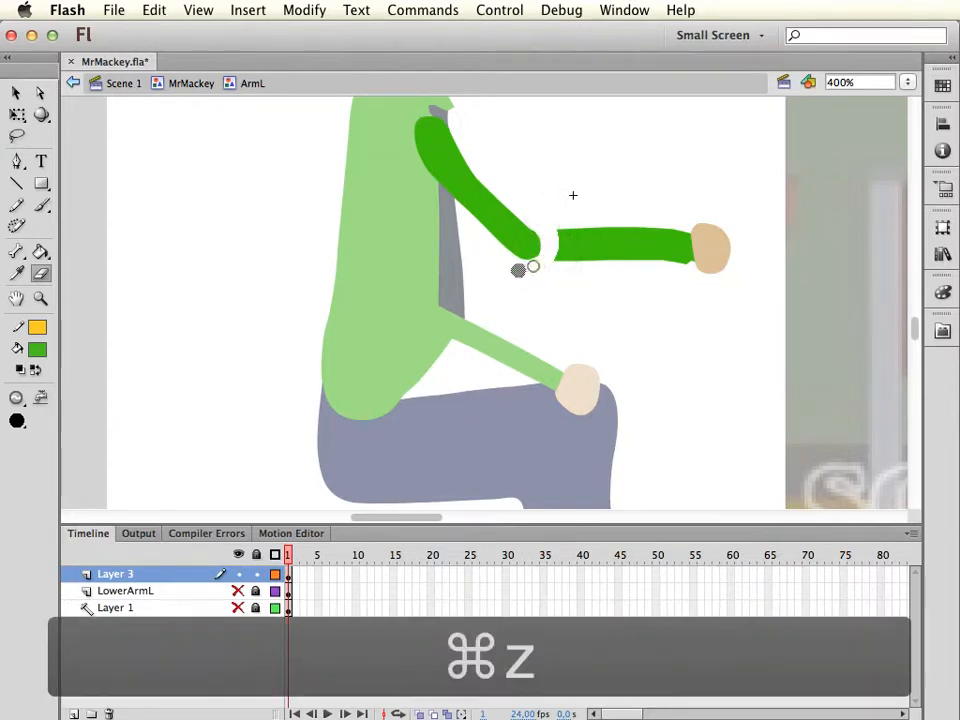
# Delete the separated forearm and hand from Layer 3
pyautogui.press('v')
pyautogui.click(645, 230)
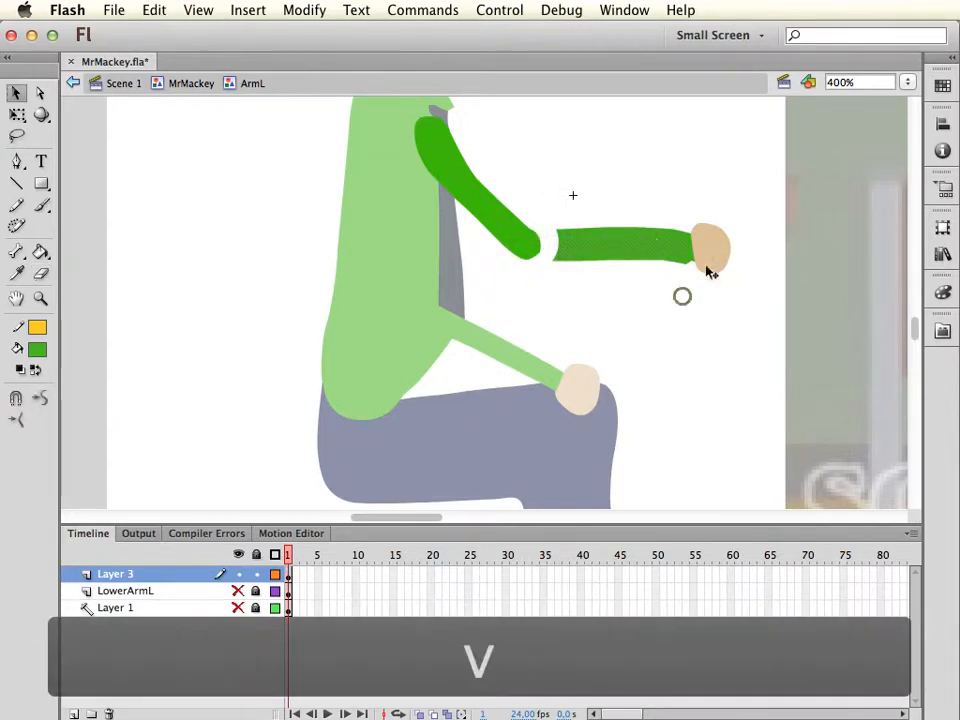
pyautogui.press('Delete')
pyautogui.click(707, 265)
pyautogui.press('Delete')
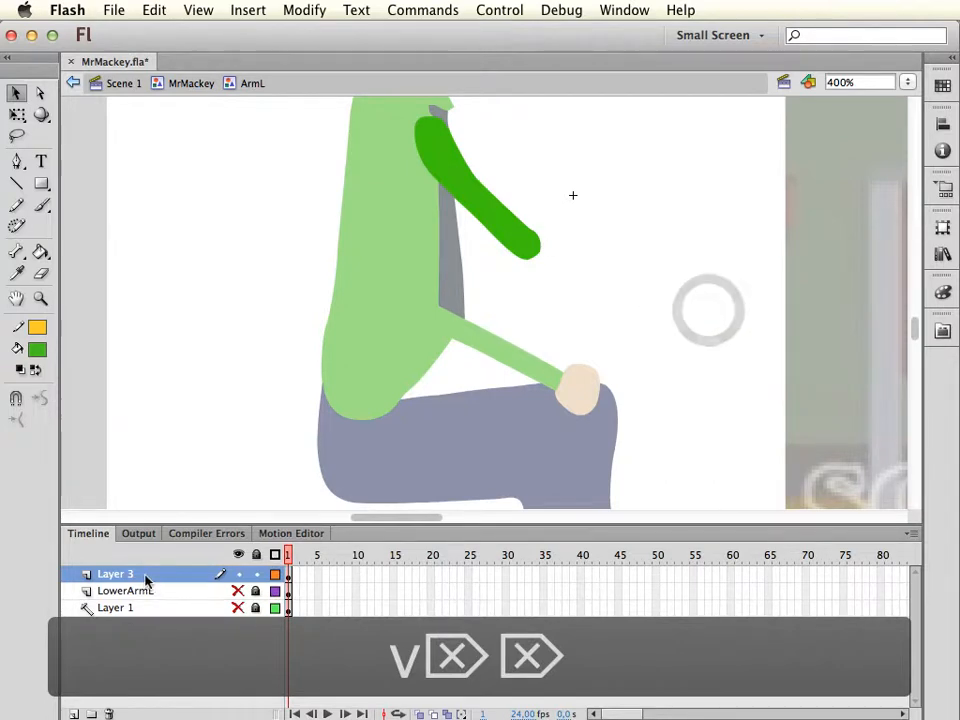
# Rename Layer 3 as UpperArmL
pyautogui.doubleClick(120, 575)
pyautogui.write('U')
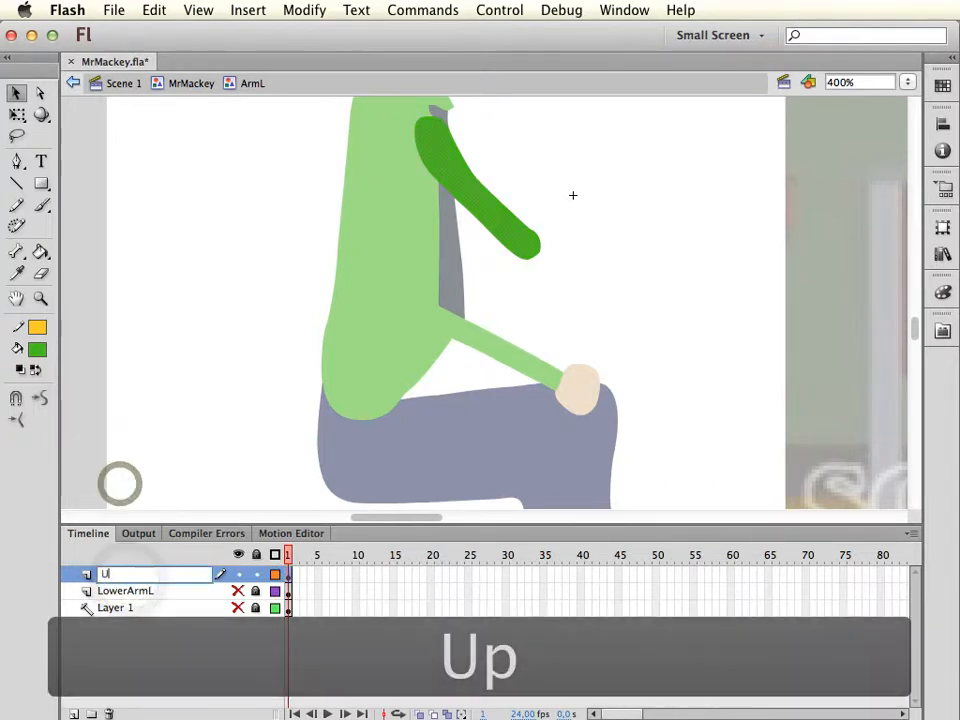
pyautogui.write('pper ArmL')
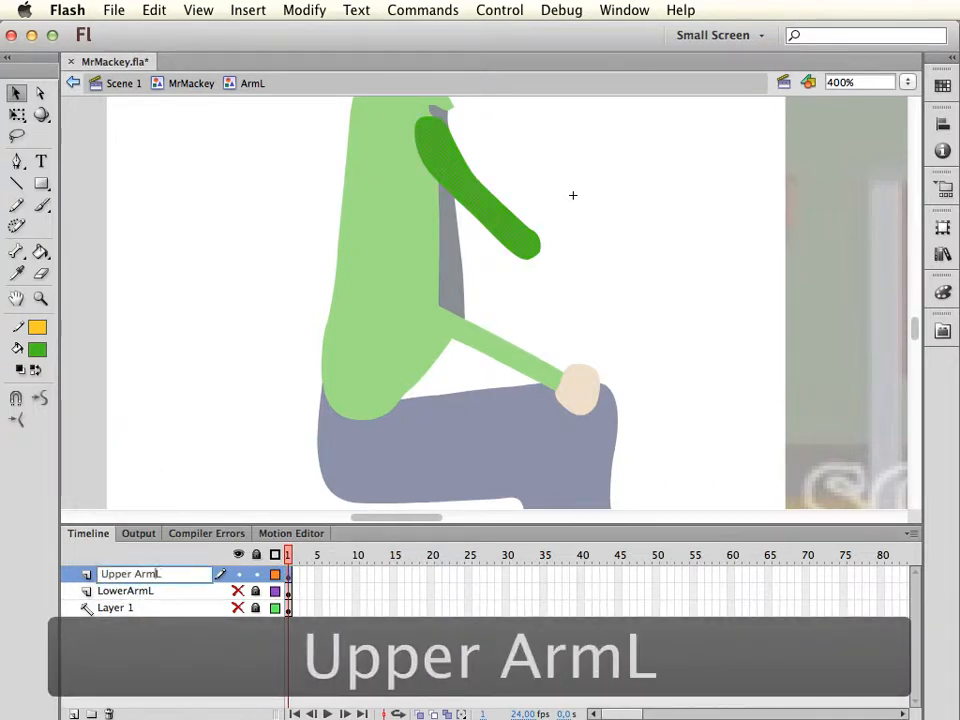
pyautogui.press('Left')
pyautogui.press('Left')
pyautogui.press('Left')
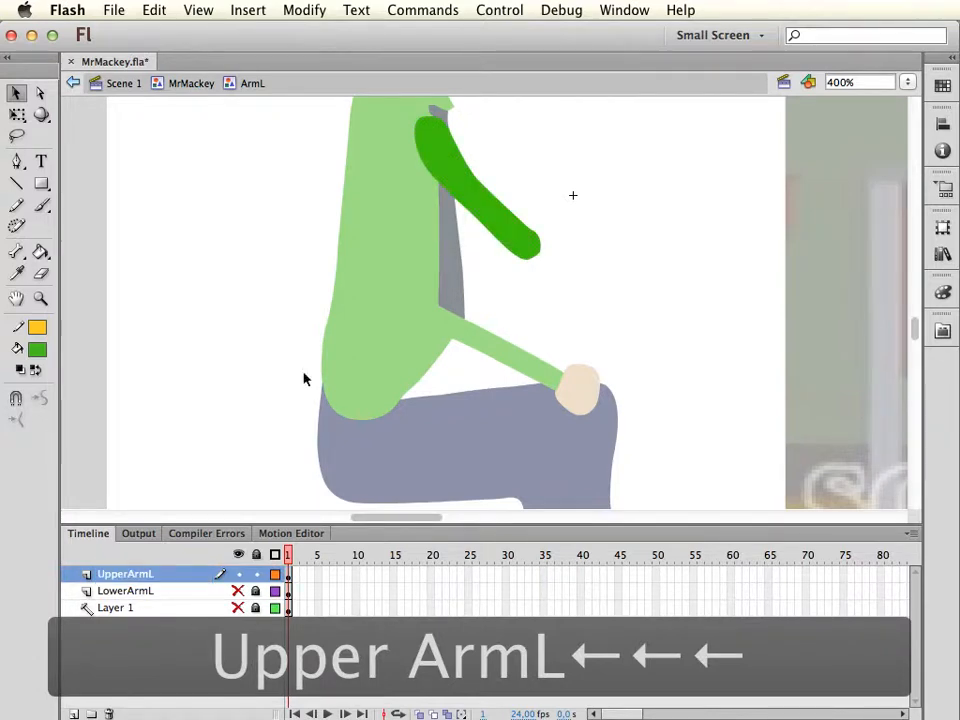
# Hide and lock UpperArmL, show LowerArmL, and convert its artwork into a graphic symbol named LowerArmL with top-left registration
pyautogui.click(242, 574)
pyautogui.click(242, 591)
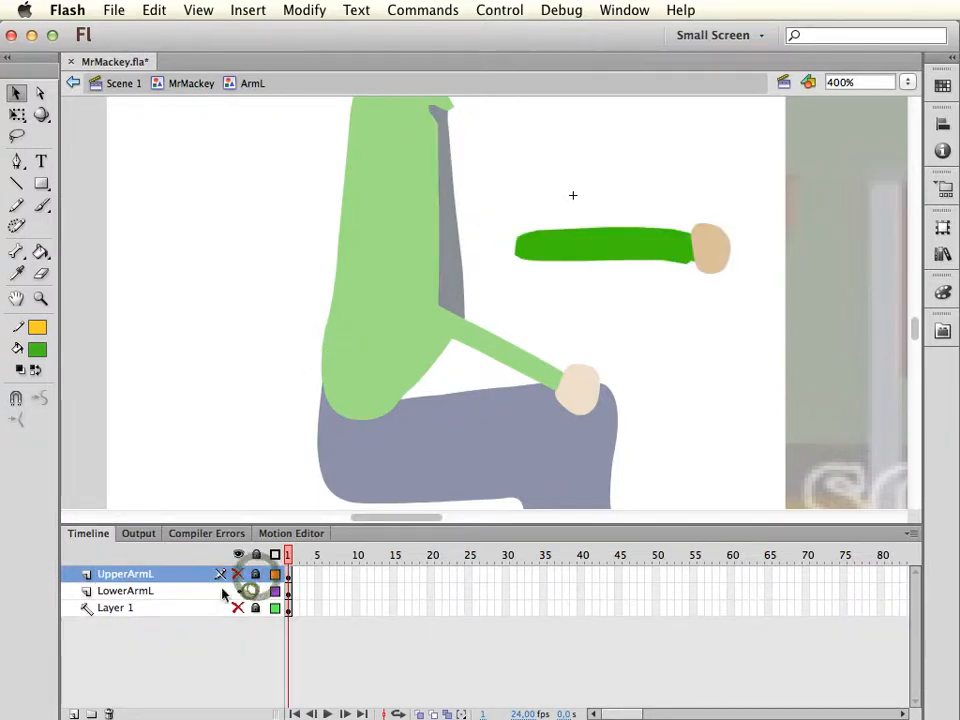
pyautogui.click(304, 10)
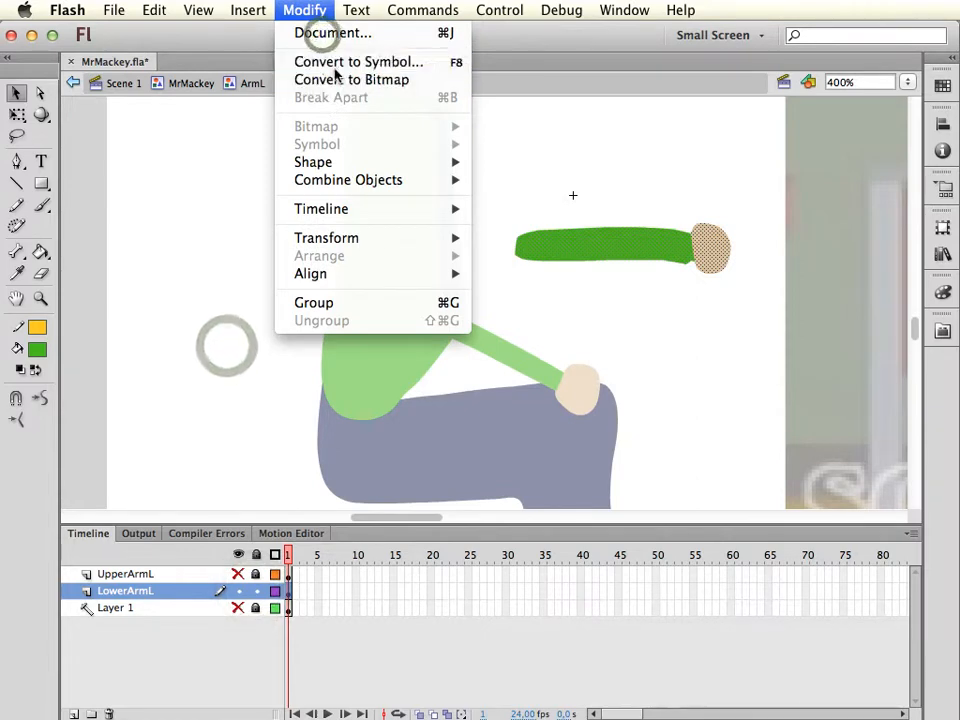
pyautogui.click(320, 62)
pyautogui.write('Lower')
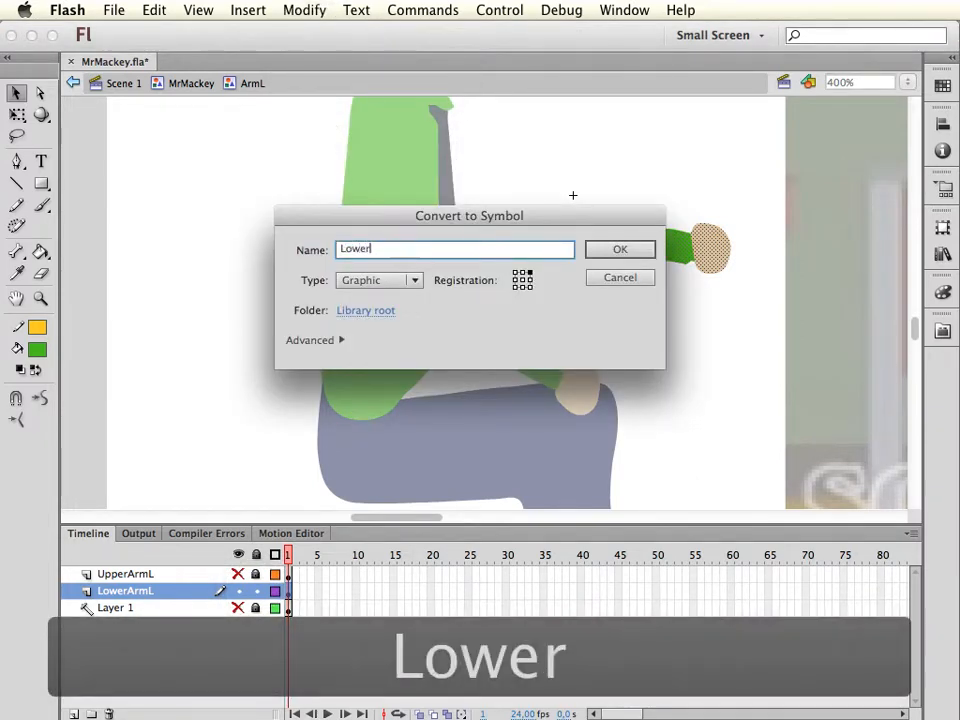
pyautogui.write('ArmL')
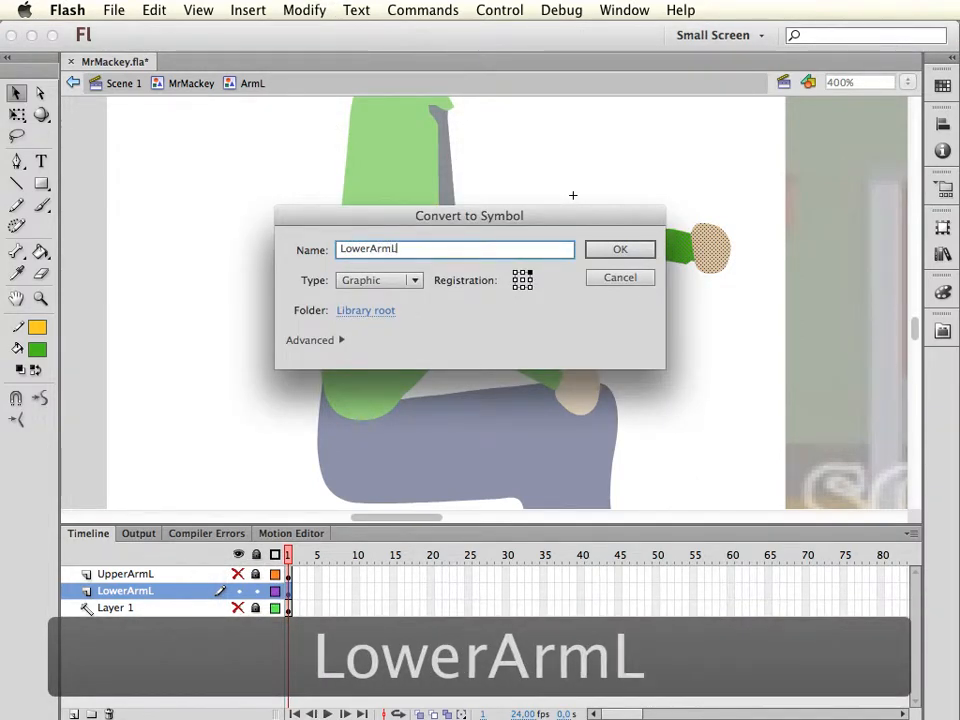
pyautogui.click(620, 250)
# Place the LowerArmL symbol's transformation pivot at the elbow end of the forearm
pyautogui.press('q')
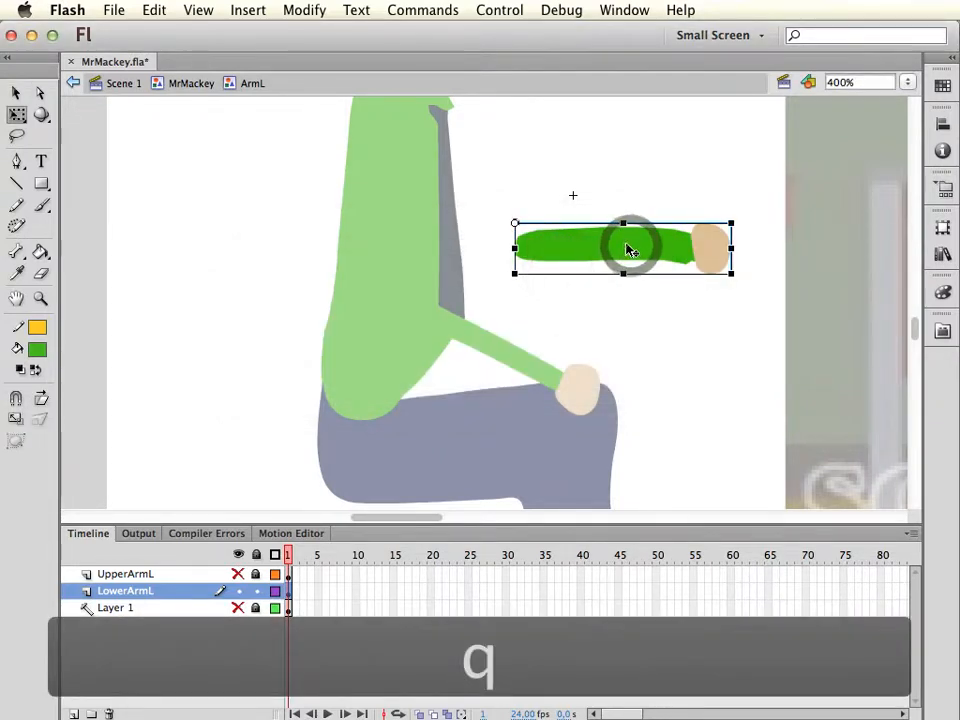
pyautogui.moveTo(627, 245); pyautogui.dragTo(622, 247)
pyautogui.press('super+z')
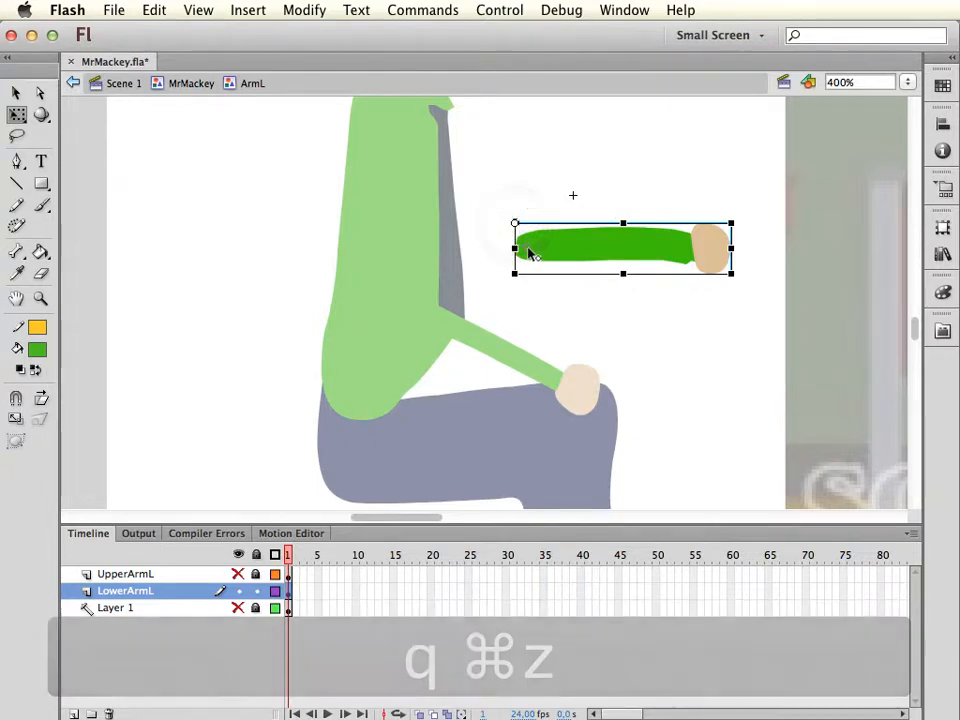
# Show and unlock UpperArmL, convert its artwork into a graphic symbol named UpperArmL, and place its pivot at the shoulder
pyautogui.click(238, 575)
pyautogui.click(256, 575)
pyautogui.click(212, 577)
pyautogui.click(304, 11)
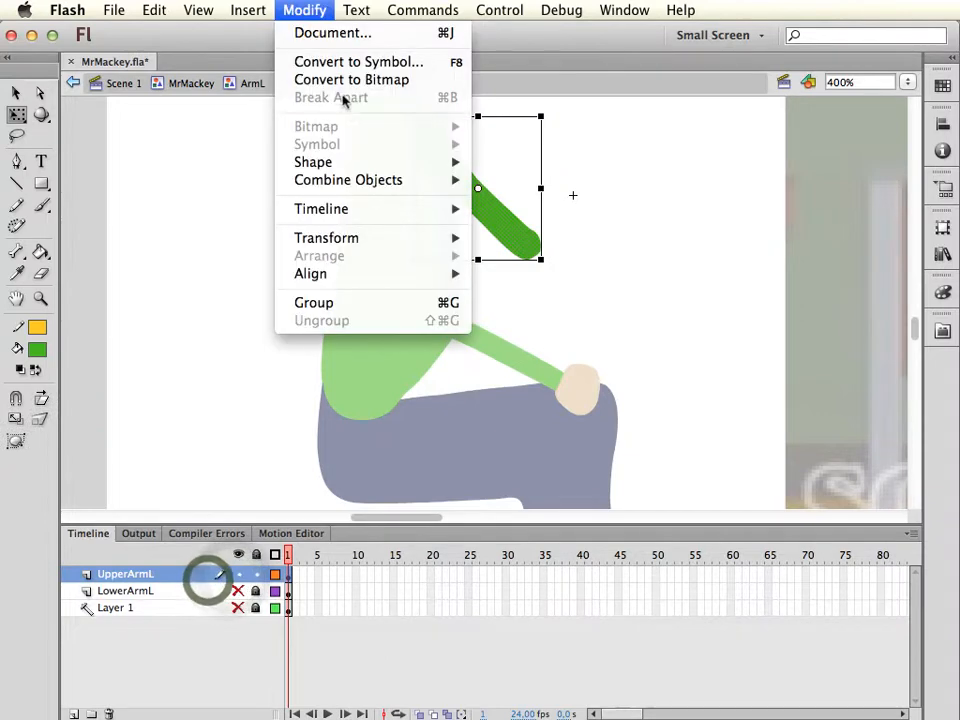
pyautogui.click(362, 62)
pyautogui.write('UpperArmL')
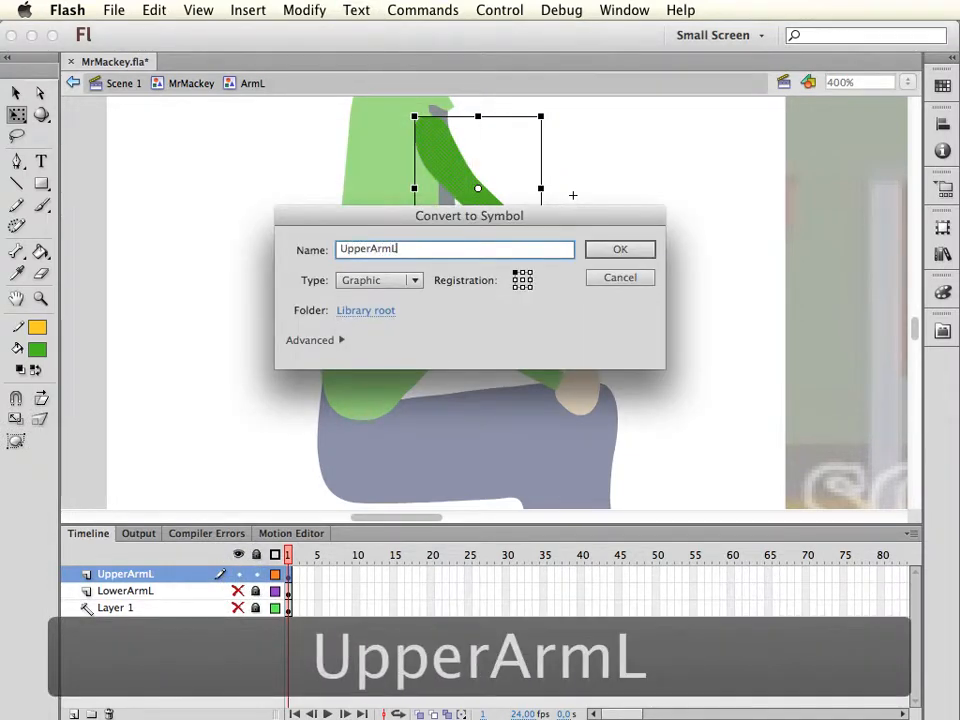
pyautogui.click(603, 251)
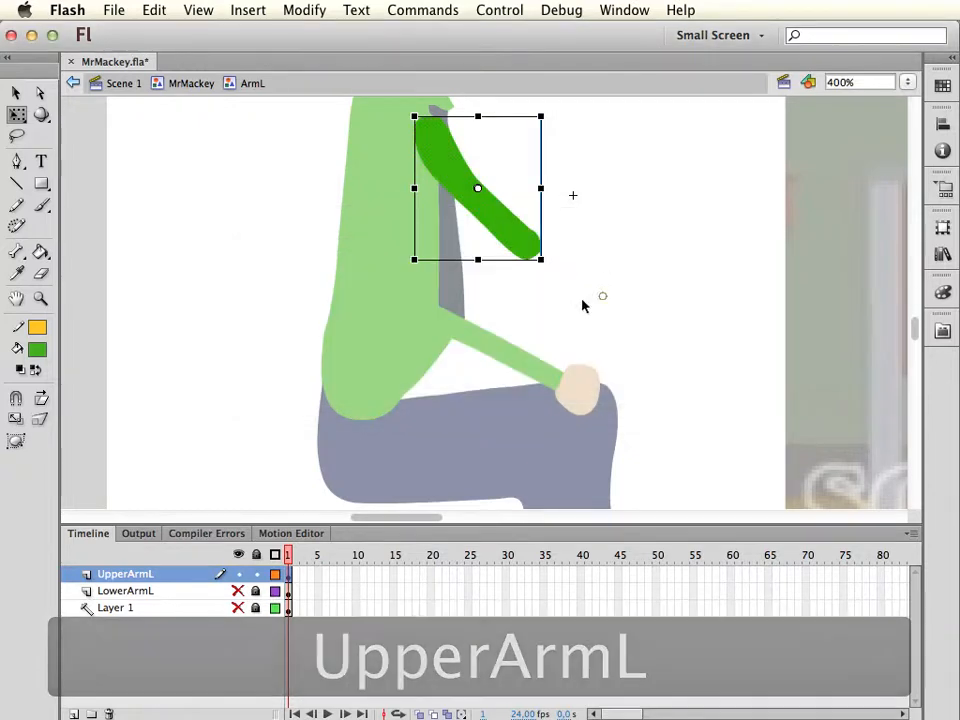
pyautogui.press('q')
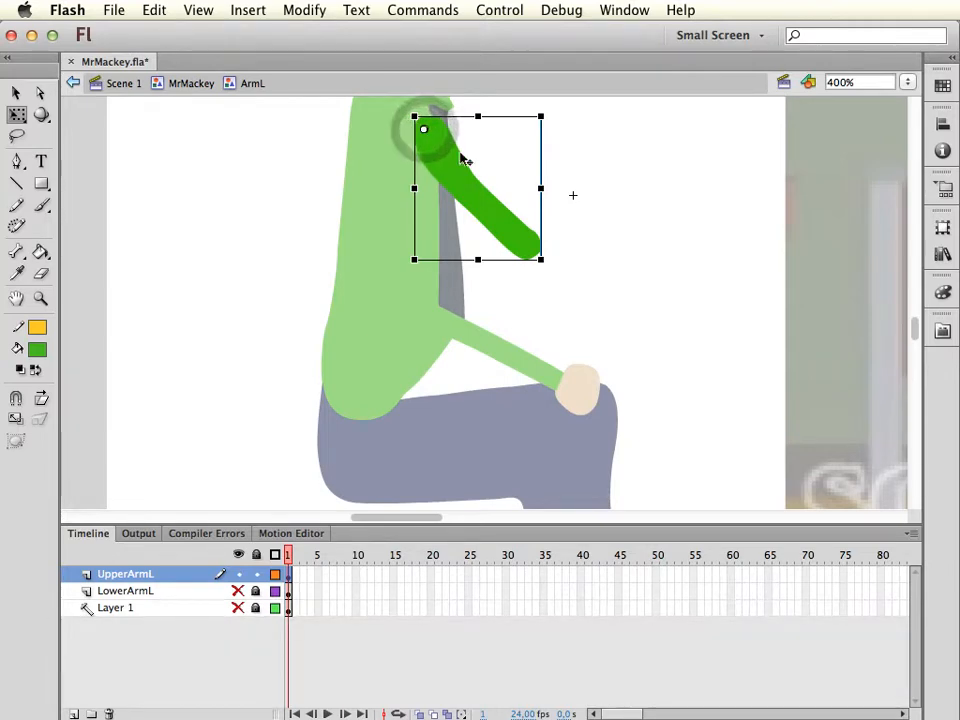
# Try rotating the LowerArmL symbol downward about its elbow pivot, and undo the rotation
pyautogui.click(199, 591)
pyautogui.moveTo(741, 277); pyautogui.dragTo(754, 306)
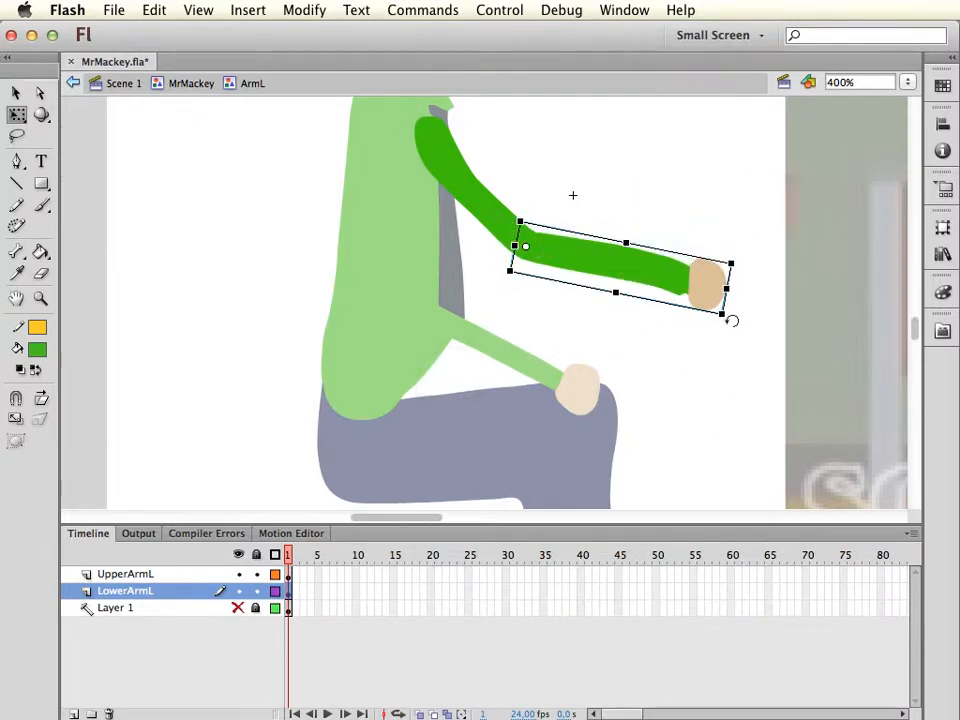
pyautogui.press('super+z')
pyautogui.press('v')
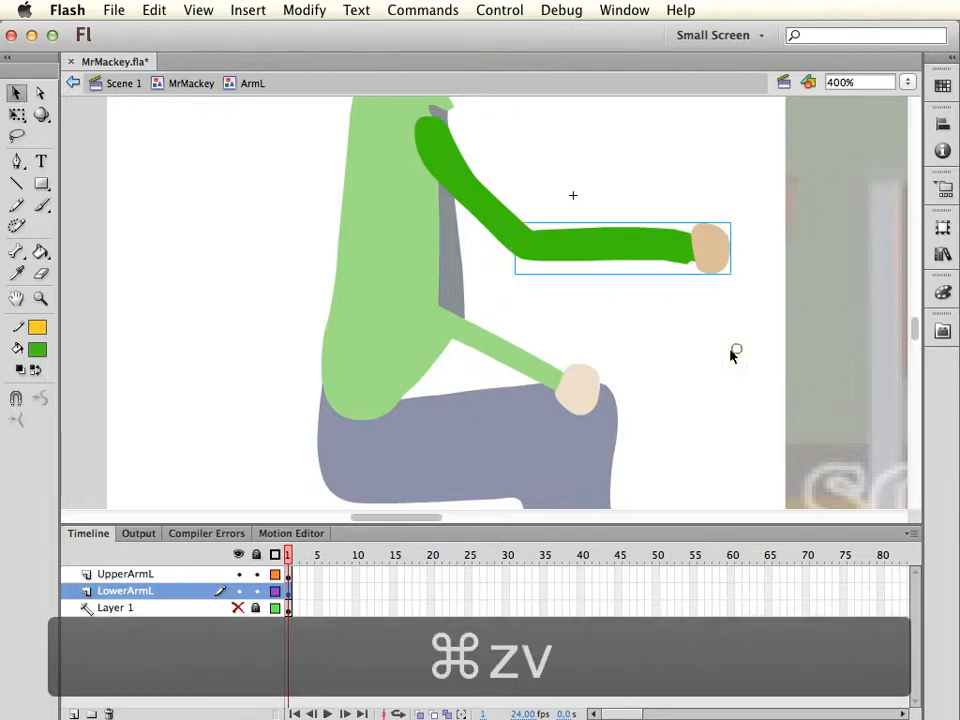
# Return to the MrMackey symbol and open its Head symbol for editing with nothing selected
pyautogui.click(191, 83)
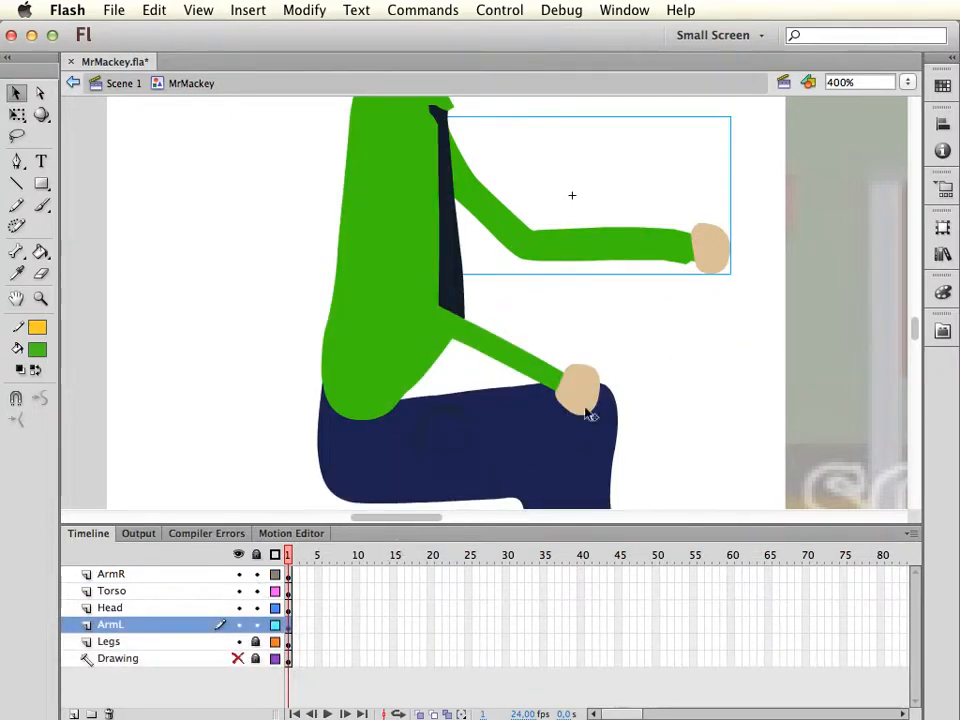
pyautogui.moveTo(916, 330)
pyautogui.mouseDown()
pyautogui.moveTo(921, 315)
pyautogui.moveTo(912, 318)
pyautogui.mouseUp()
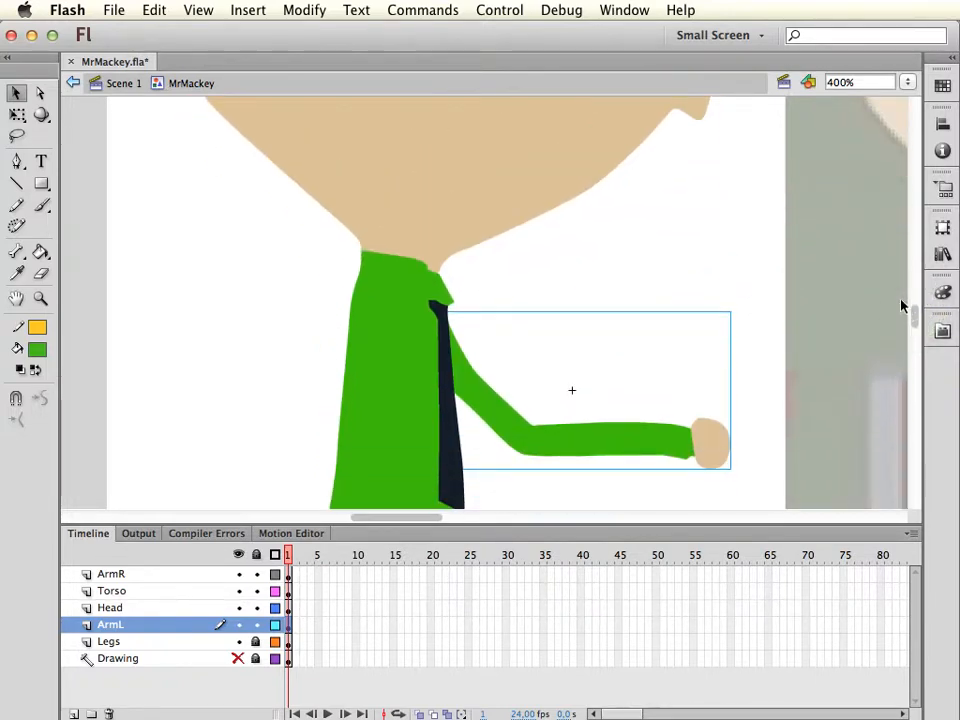
pyautogui.press('super+minus')
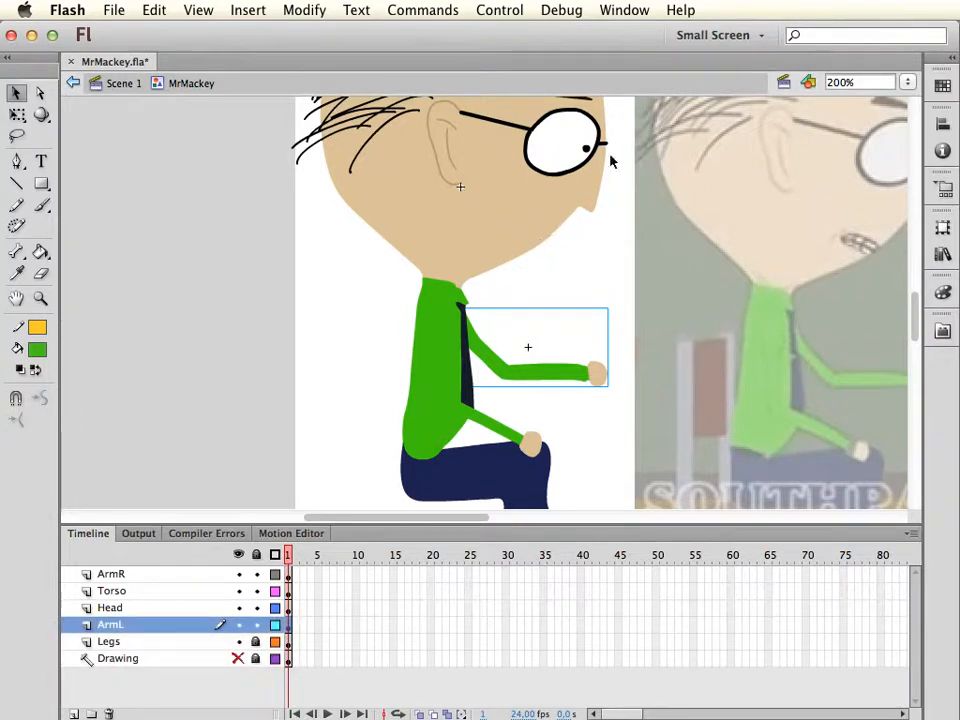
pyautogui.moveTo(622, 273); pyautogui.dragTo(583, 390)
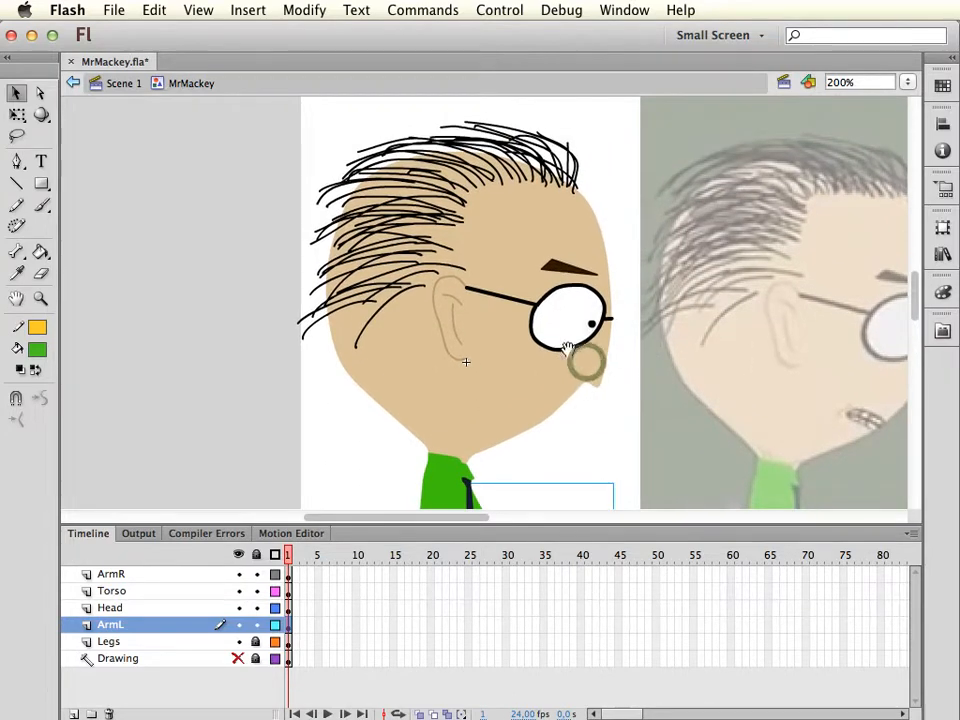
pyautogui.click(513, 328)
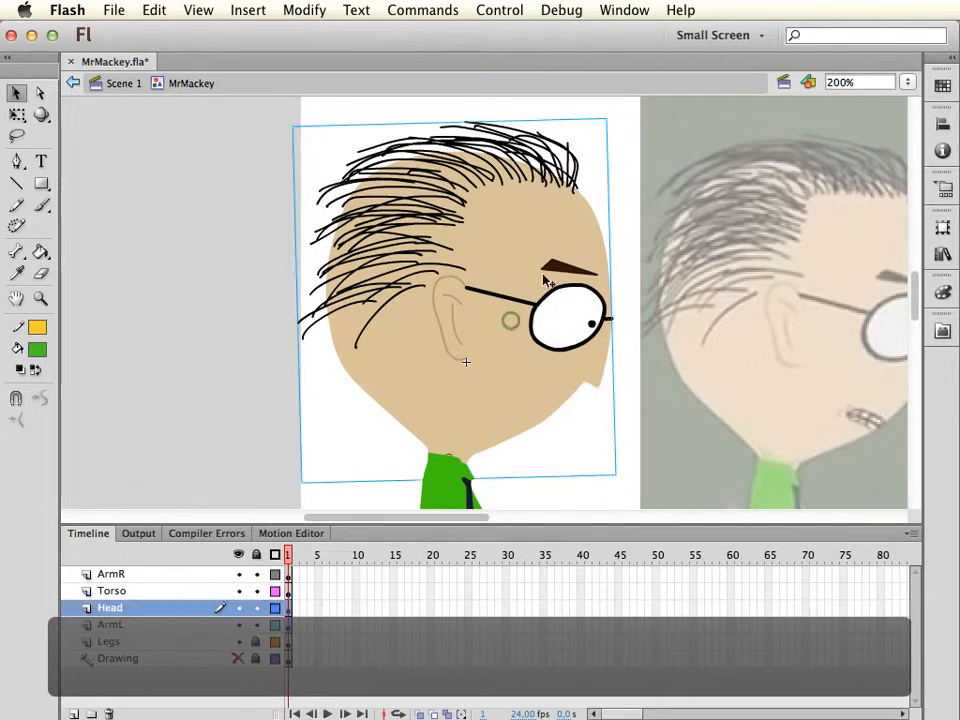
pyautogui.doubleClick(548, 390)
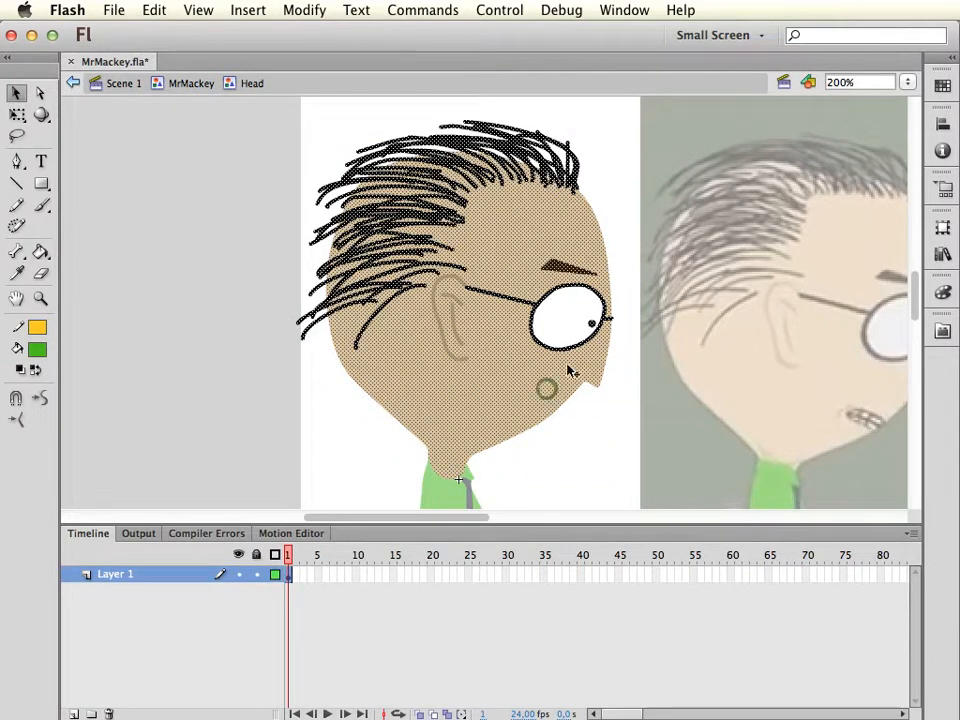
pyautogui.click(615, 424)
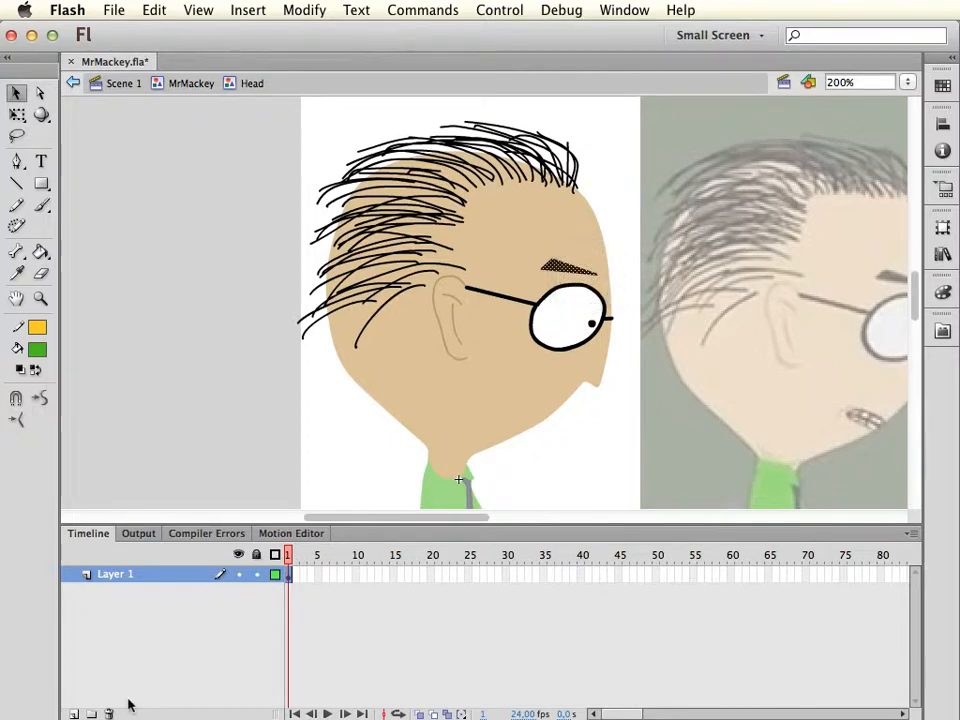
# Add a new layer in the Head symbol and move the eyebrow from Layer 1 onto it in the same place
pyautogui.click(74, 714)
pyautogui.click(575, 284)
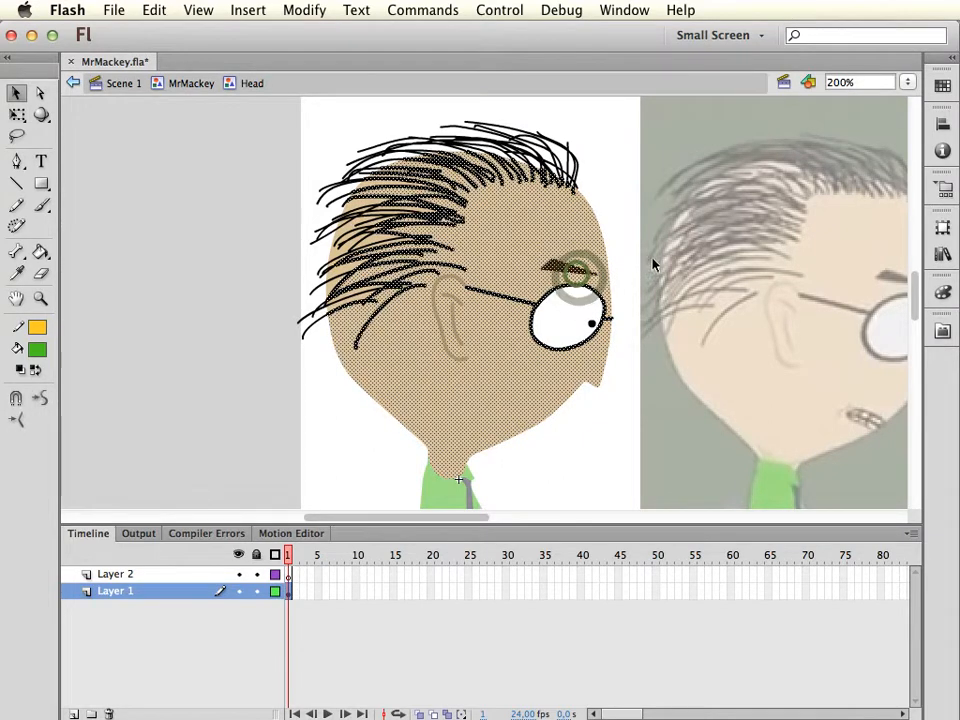
pyautogui.click(574, 270)
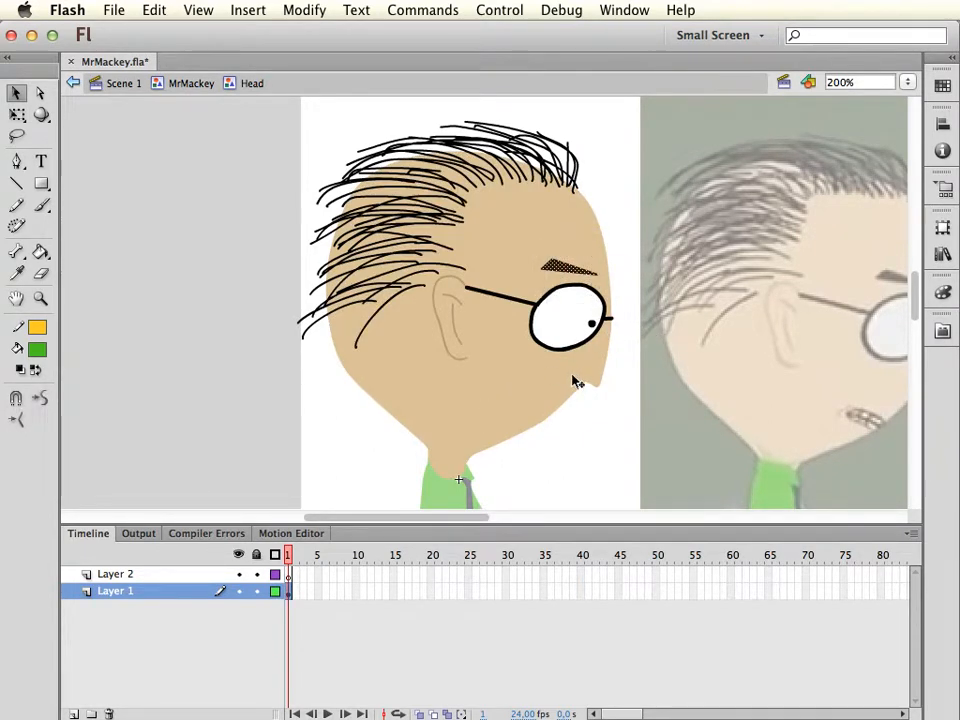
pyautogui.press('super+x')
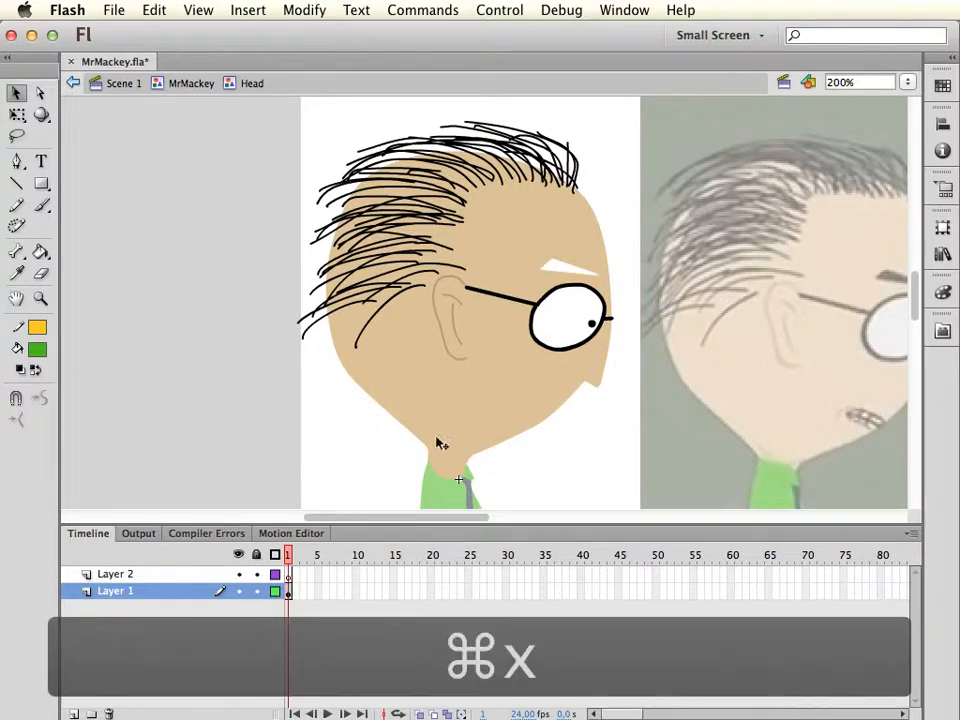
pyautogui.click(148, 576)
pyautogui.press('super+shift+v')
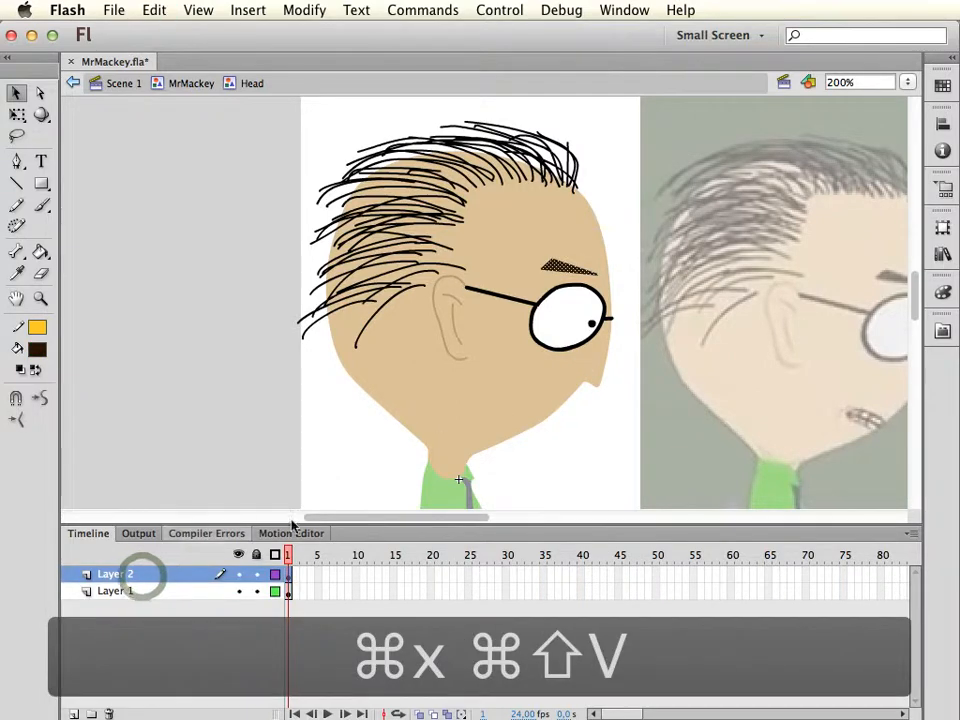
pyautogui.click(592, 452)
# Rename the eyebrow's layer as Brows
pyautogui.doubleClick(118, 574)
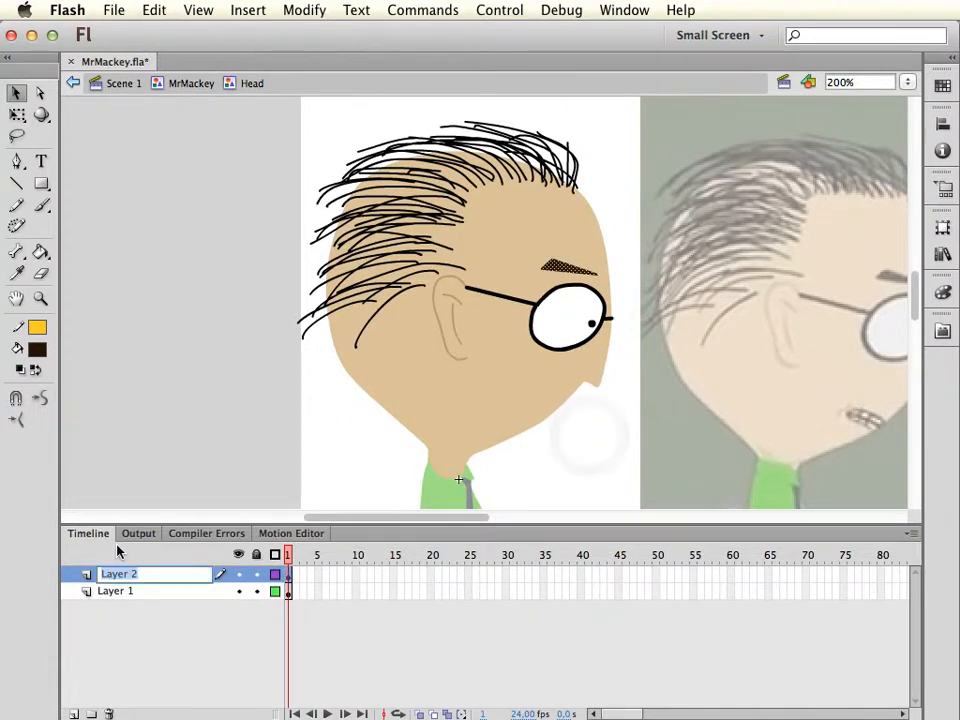
pyautogui.write('Brows')
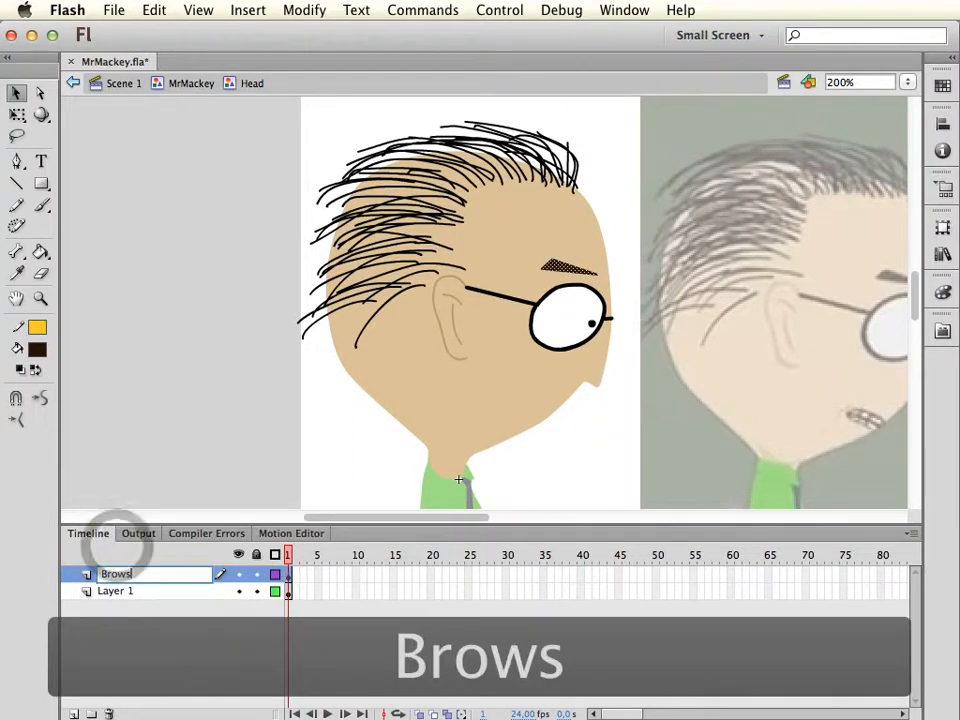
pyautogui.press('Return')
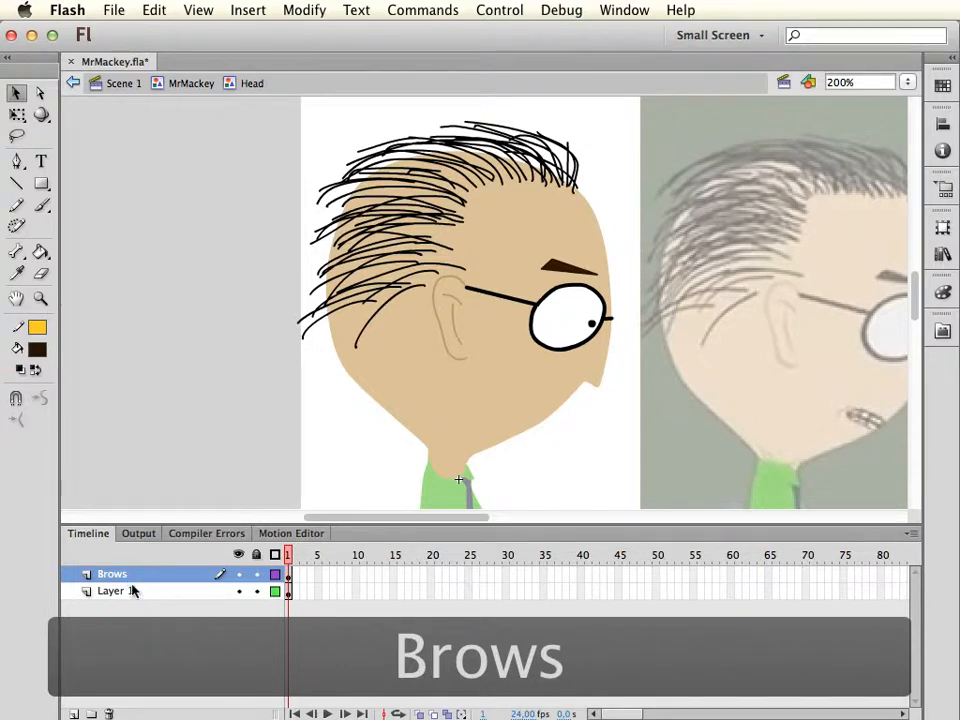
# Lock and hide the Brows layer, and fill the eyebrow-shaped hole on Layer 1 with the sampled skin colour
pyautogui.click(256, 575)
pyautogui.click(240, 575)
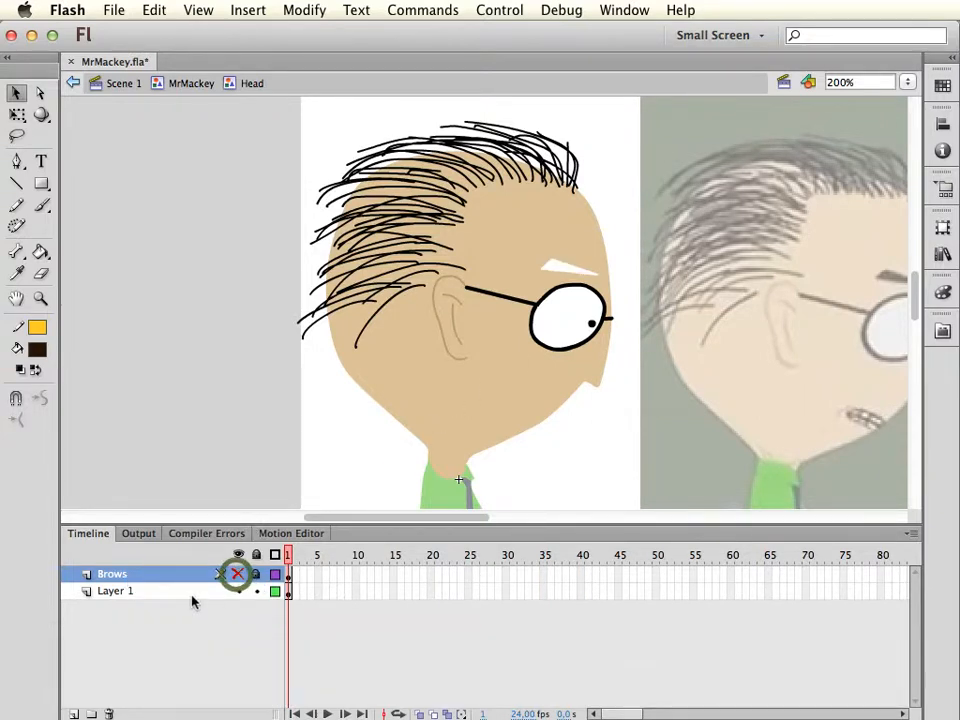
pyautogui.click(183, 593)
pyautogui.click(638, 317)
pyautogui.press('i')
pyautogui.click(538, 232)
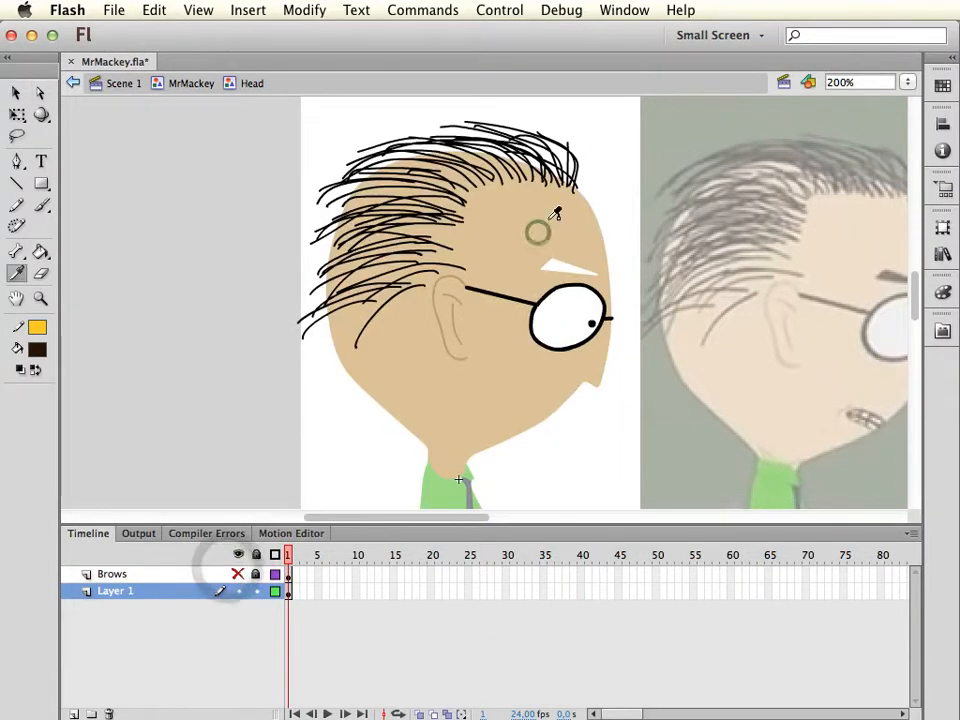
pyautogui.click(565, 265)
pyautogui.press('v')
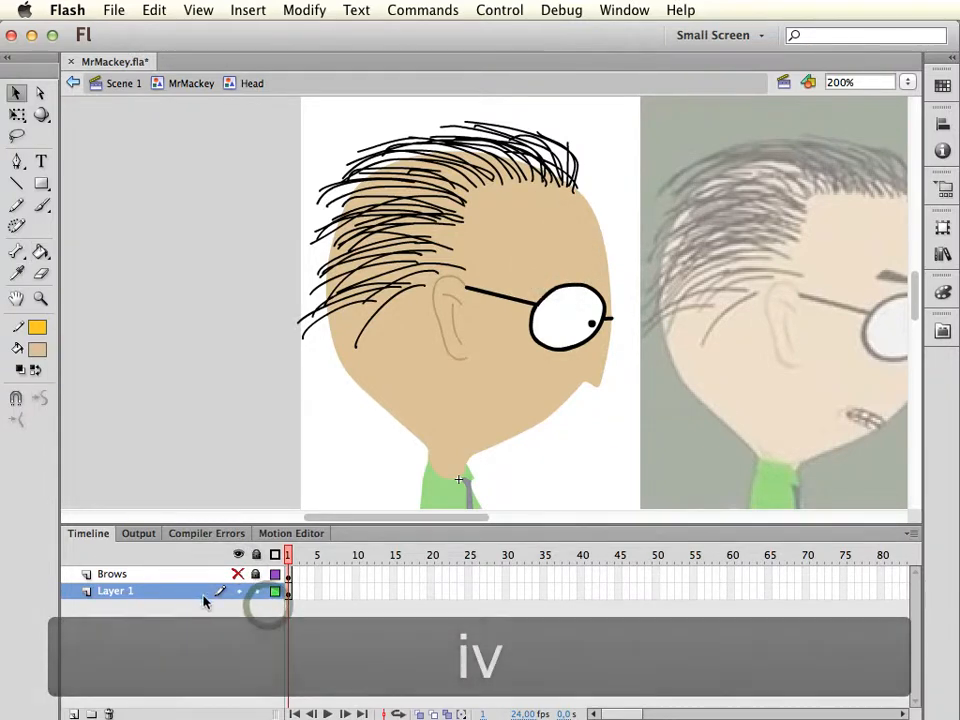
# Add a new layer directly above Layer 1, try pasting the clipboard onto it in place, and undo the paste
pyautogui.click(546, 344)
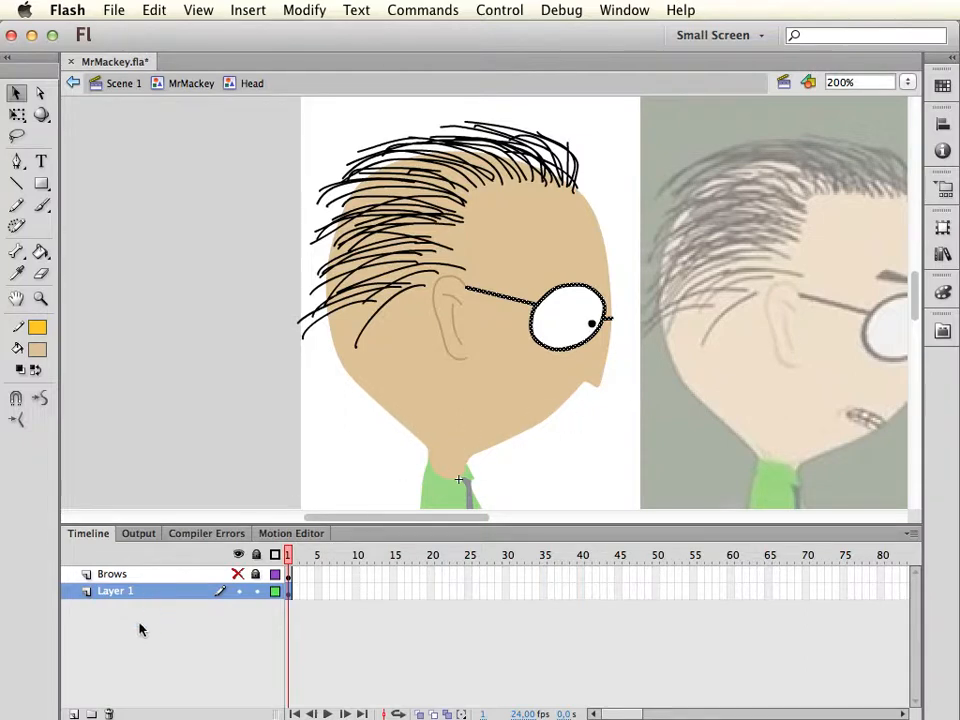
pyautogui.click(75, 714)
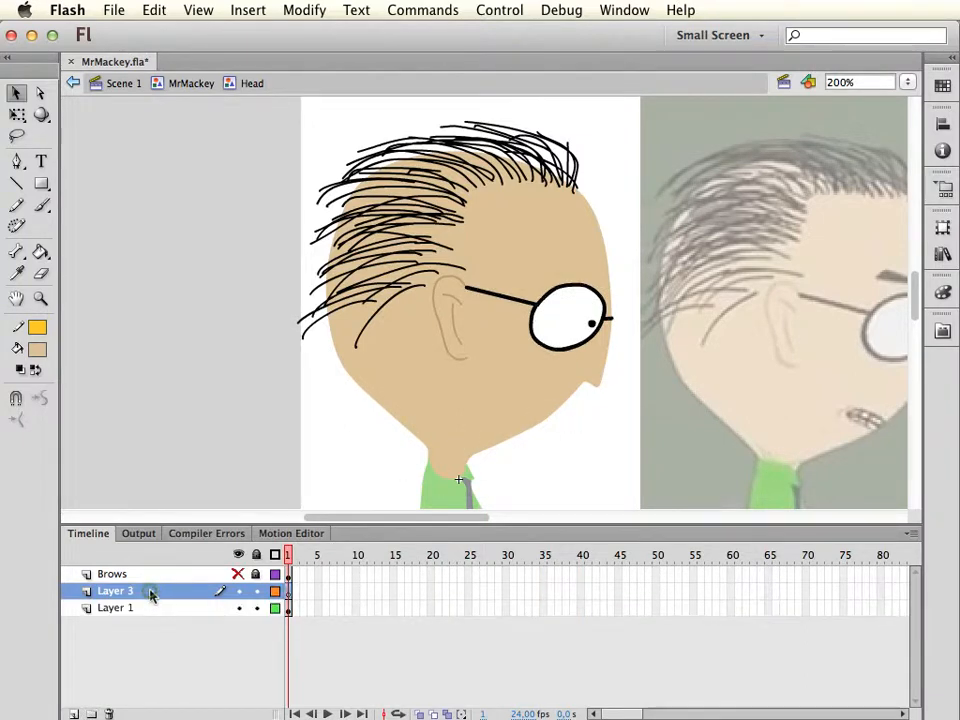
pyautogui.press('super+shift+v')
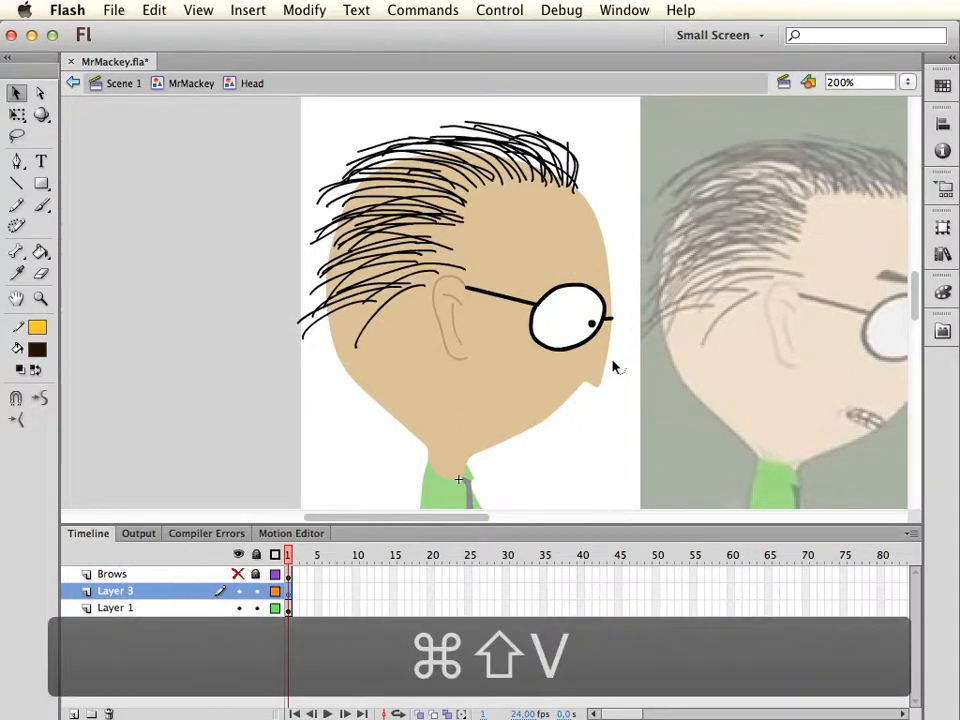
pyautogui.press('super+z')
# Move the glasses frame and pupil from Layer 1 onto the new layer in the same place, and rename that layer Eyes
pyautogui.click(176, 608)
pyautogui.click(649, 393)
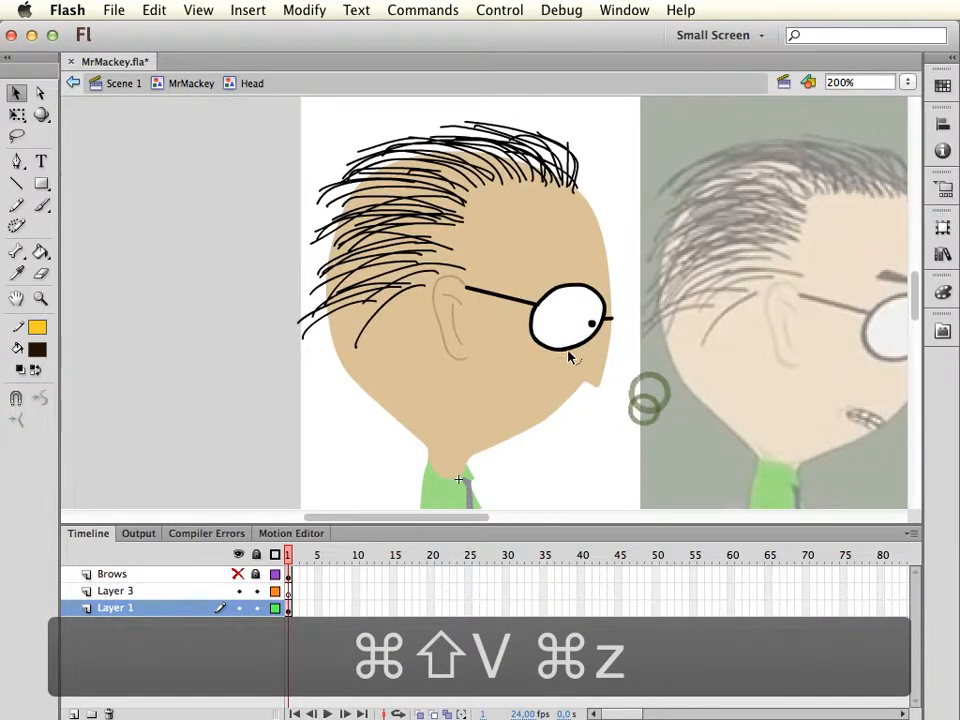
pyautogui.doubleClick(568, 349)
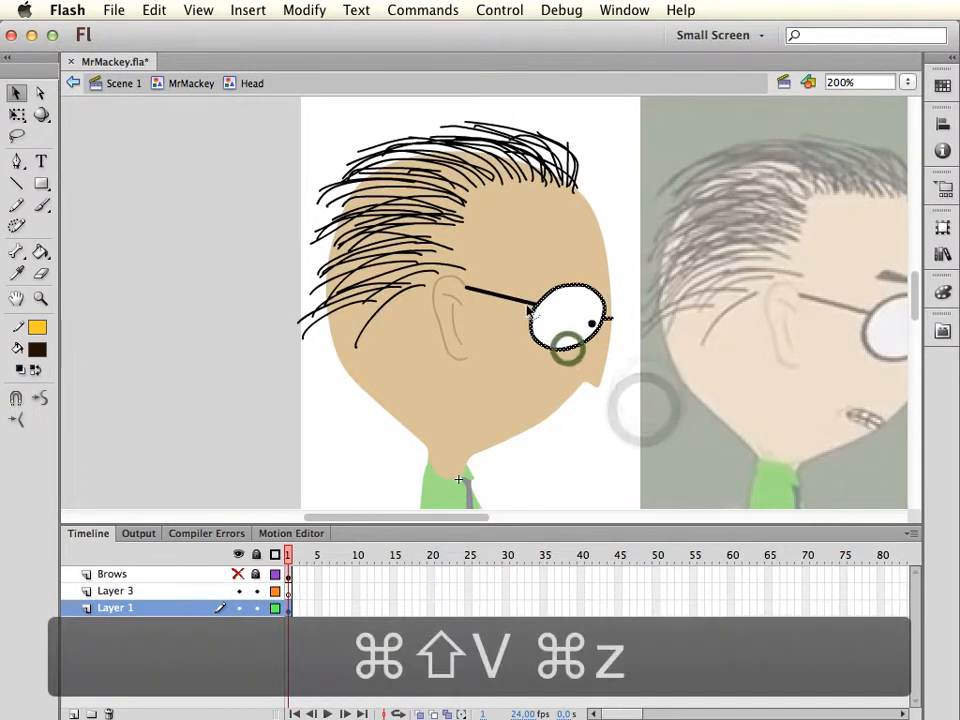
pyautogui.keyDown('shift'); pyautogui.click(593, 324); pyautogui.keyUp('shift')
pyautogui.click(622, 360)
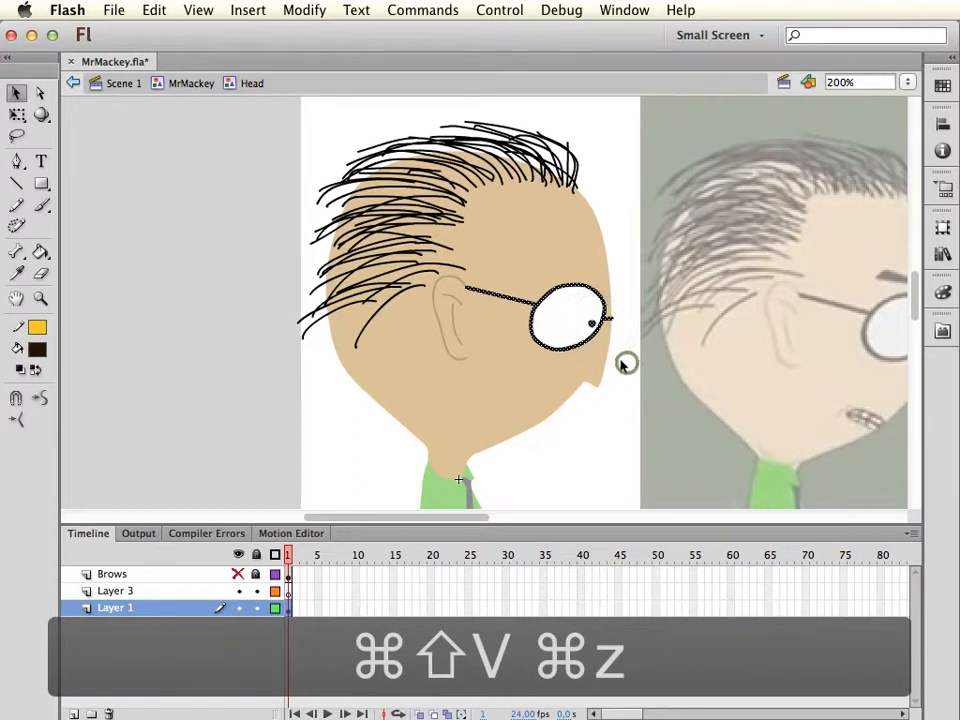
pyautogui.press('super+c')
pyautogui.press('super+x')
pyautogui.click(192, 594)
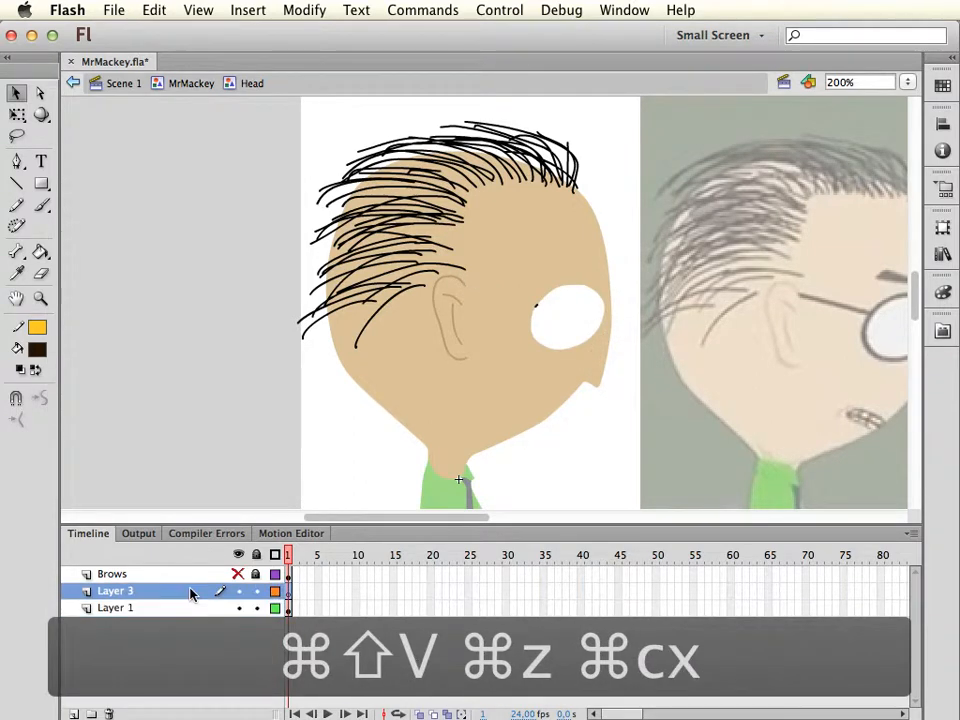
pyautogui.press('super+shift+v')
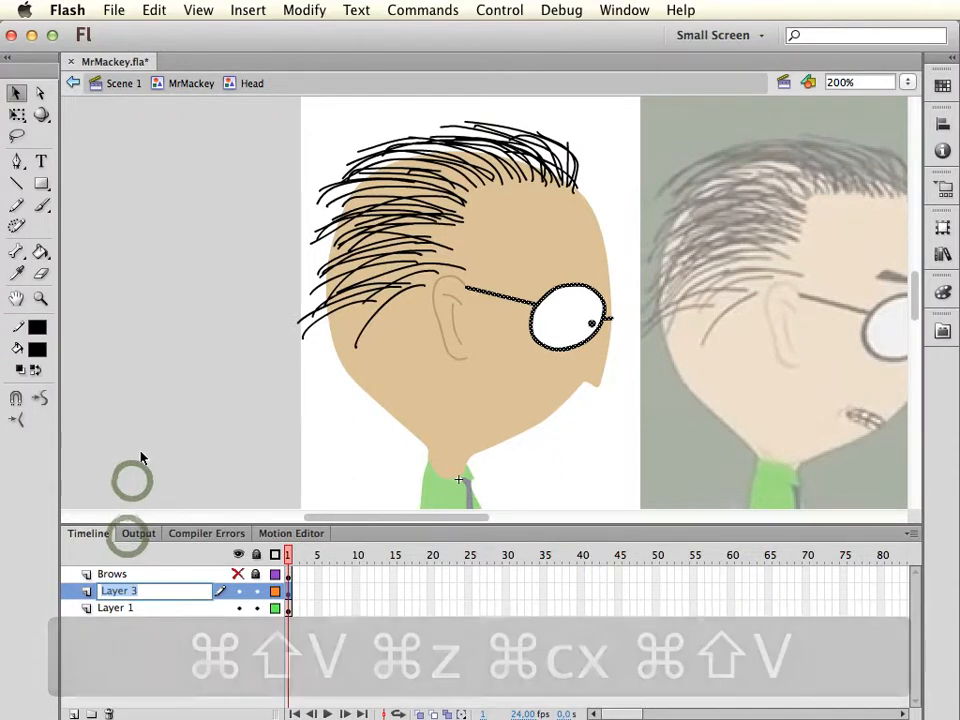
pyautogui.write('Eyes')
pyautogui.click(459, 479)
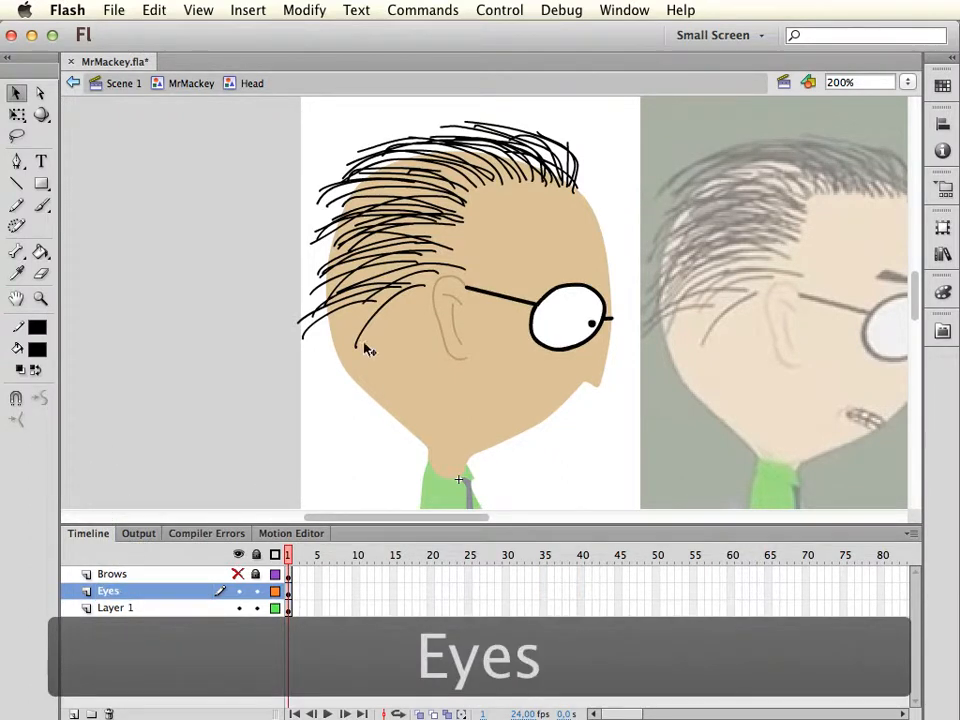
# Move the pupil from the Eyes layer onto a new layer above it in the same place, and name that layer Pupils
pyautogui.click(593, 326)
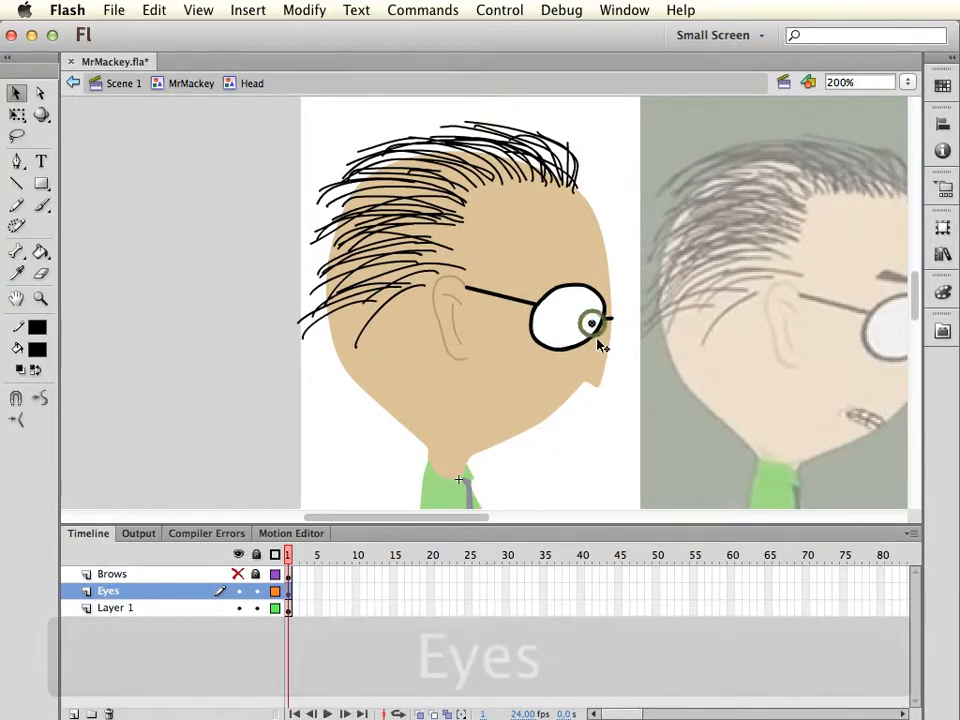
pyautogui.press('super+x')
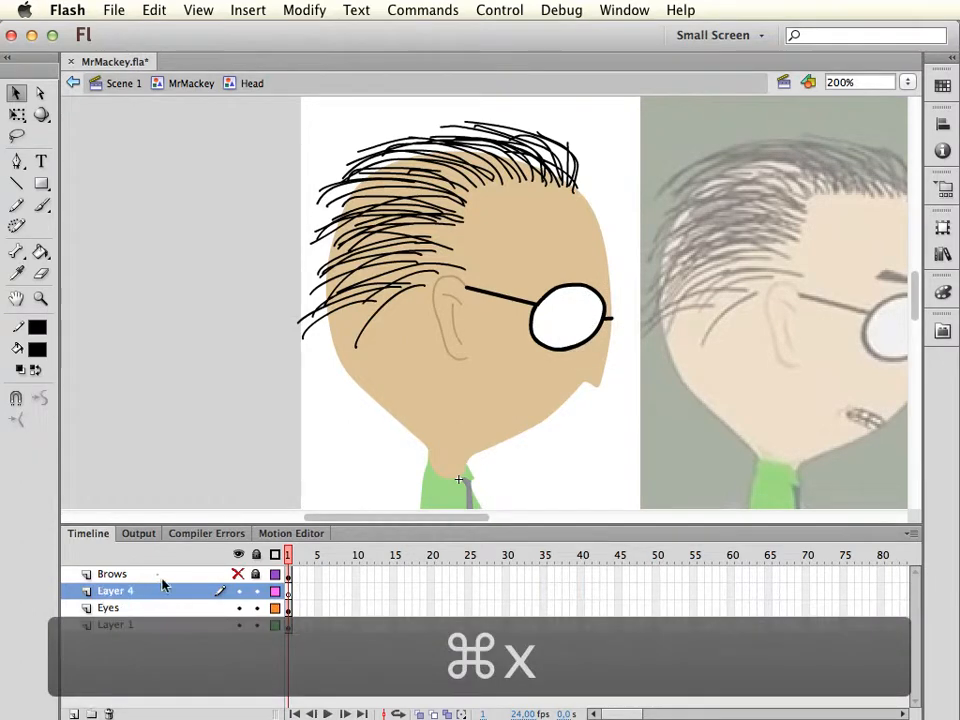
pyautogui.click(150, 597)
pyautogui.press('super+shift+v')
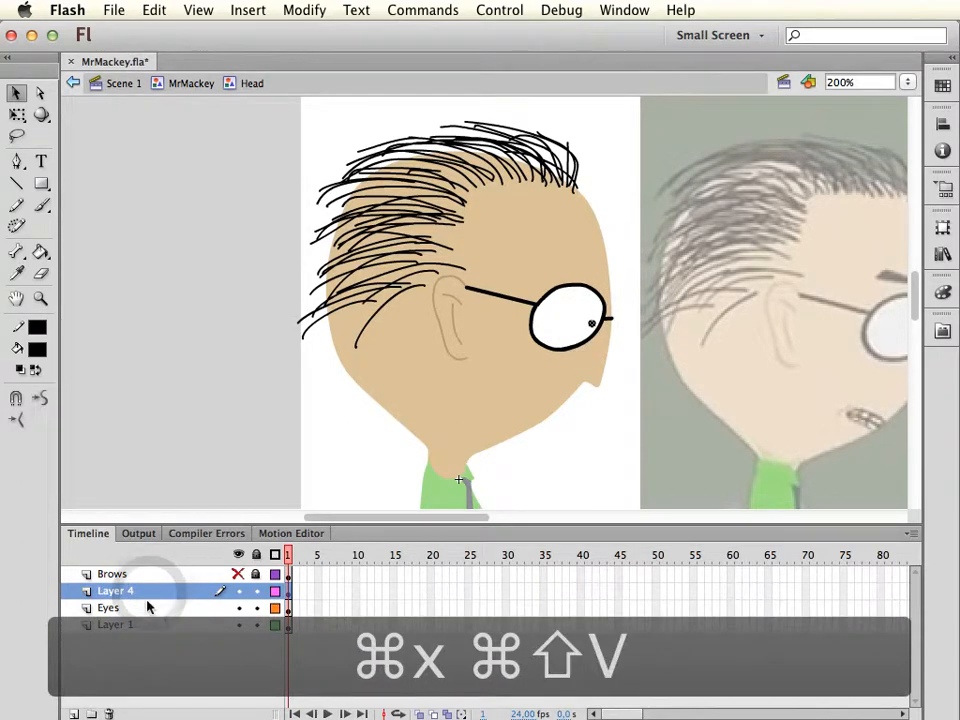
pyautogui.doubleClick(115, 592)
pyautogui.write('Pu')
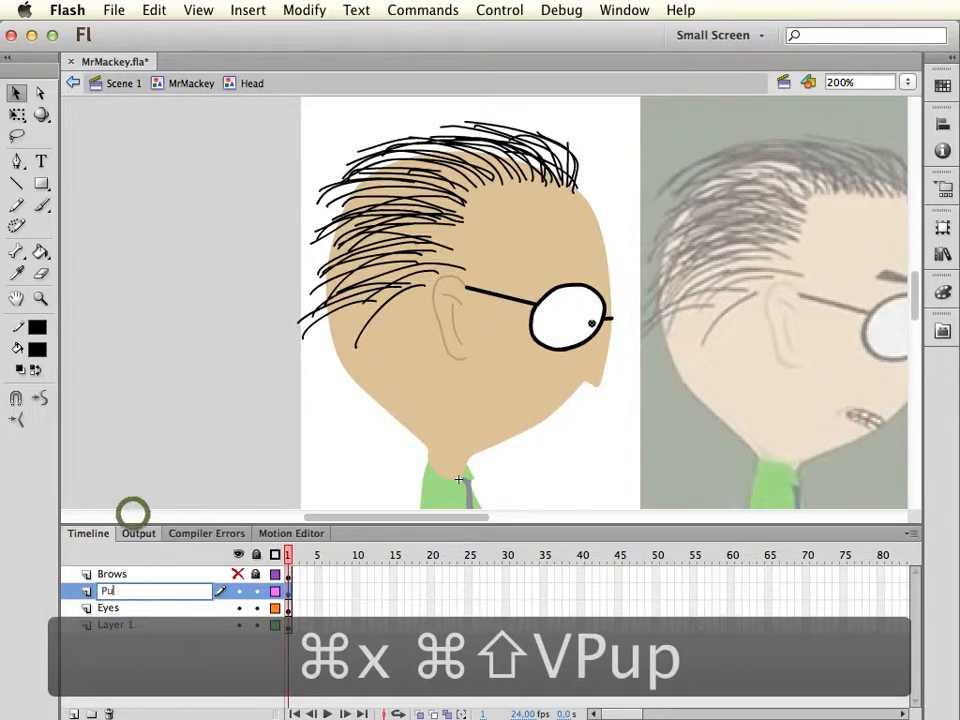
pyautogui.write('pils')
pyautogui.press('Return')
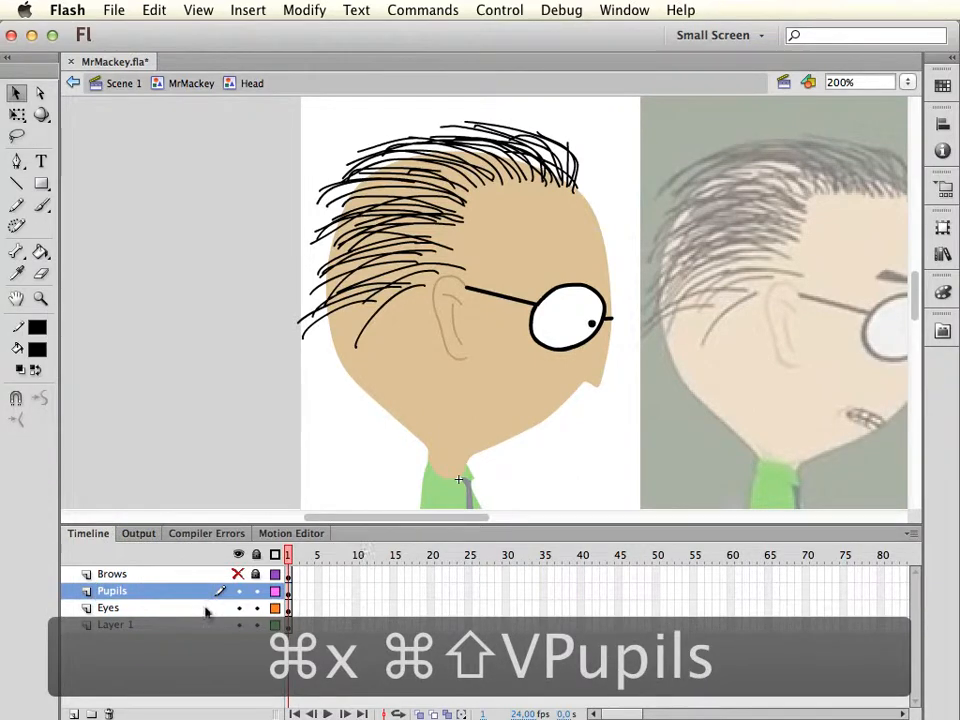
# Hide and lock the Pupils layer, and check the Eyes layer's artwork with Layer 1 temporarily hidden
pyautogui.click(238, 624)
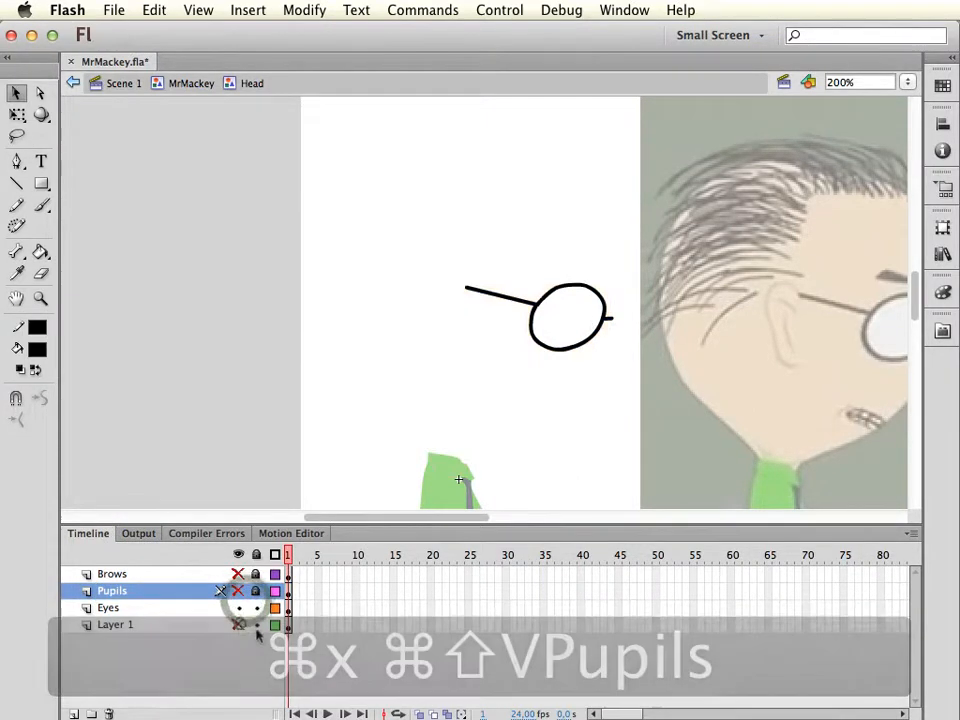
pyautogui.click(238, 624)
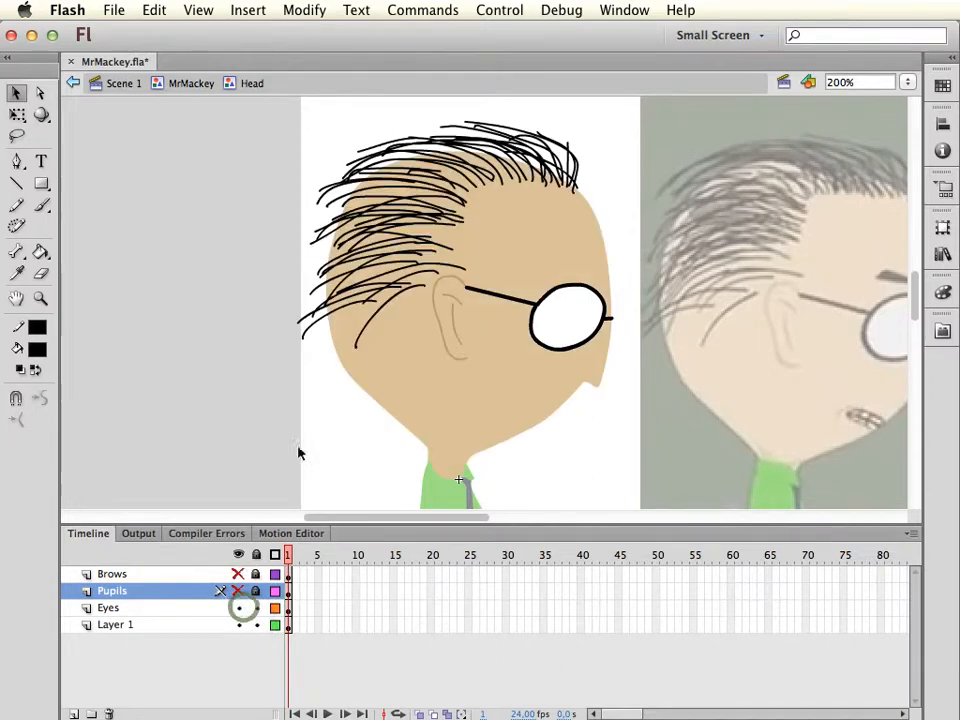
# Try to fill the glasses lens on the Eyes layer with white using the Paint Bucket
pyautogui.click(139, 607)
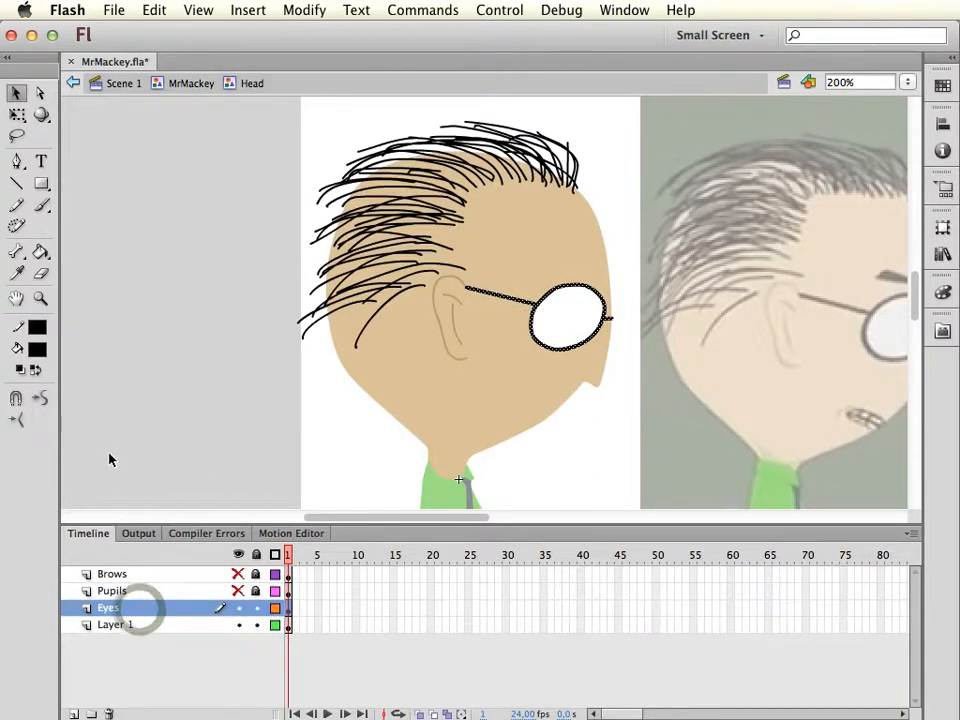
pyautogui.click(37, 350)
pyautogui.click(56, 462)
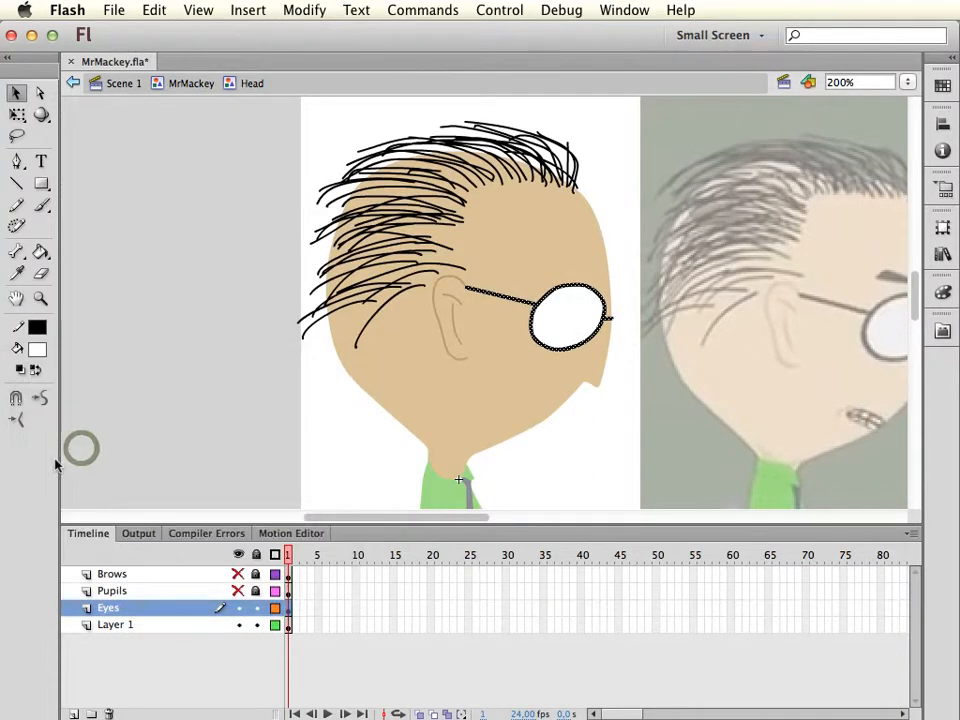
pyautogui.press('k')
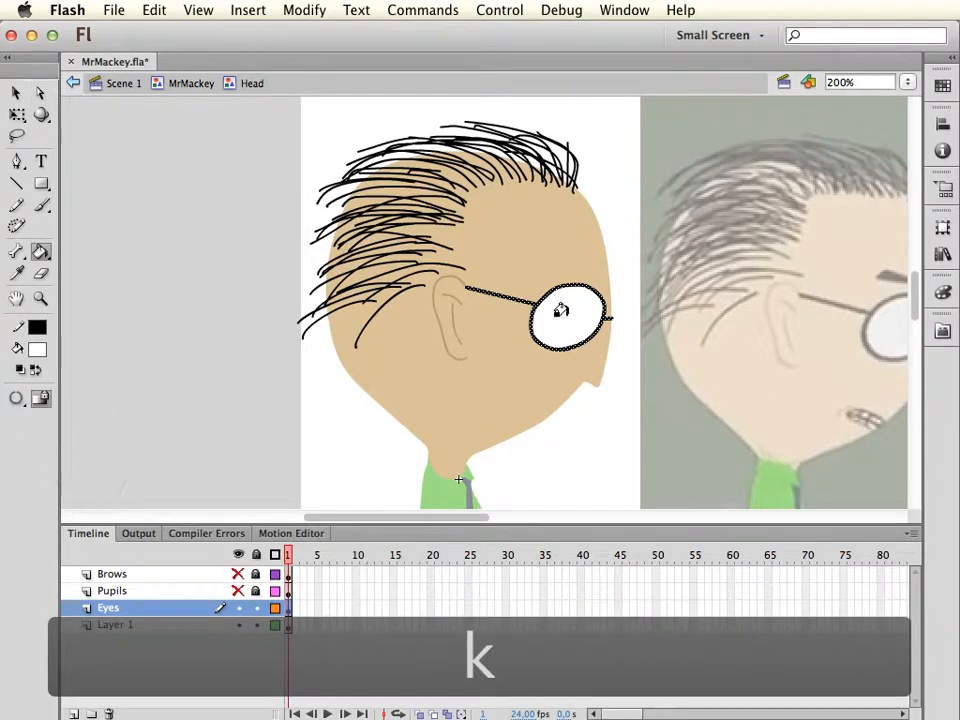
pyautogui.press('v')
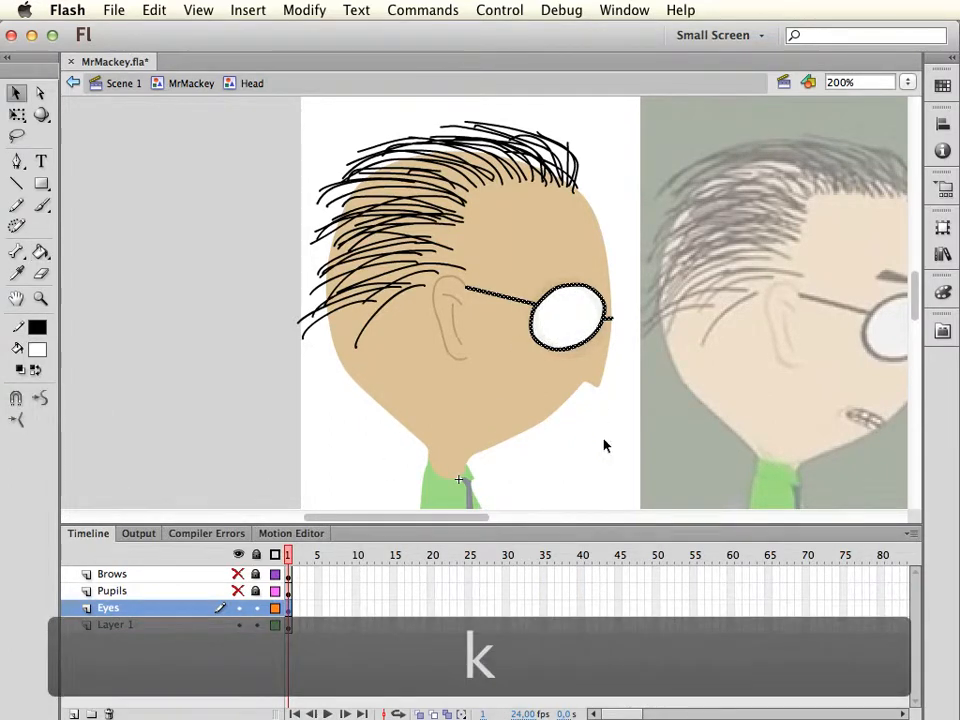
pyautogui.click(580, 440)
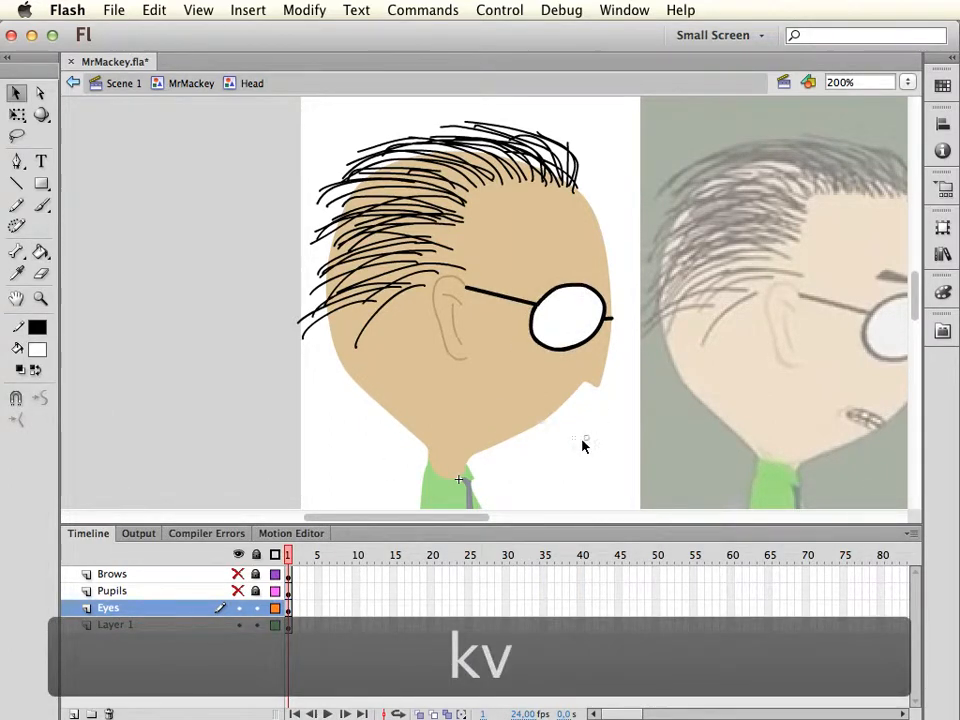
# Hide and lock the Eyes layer, and delete the leftover black fragment at the edge of the lens hole on Layer 1
pyautogui.click(195, 625)
pyautogui.click(603, 417)
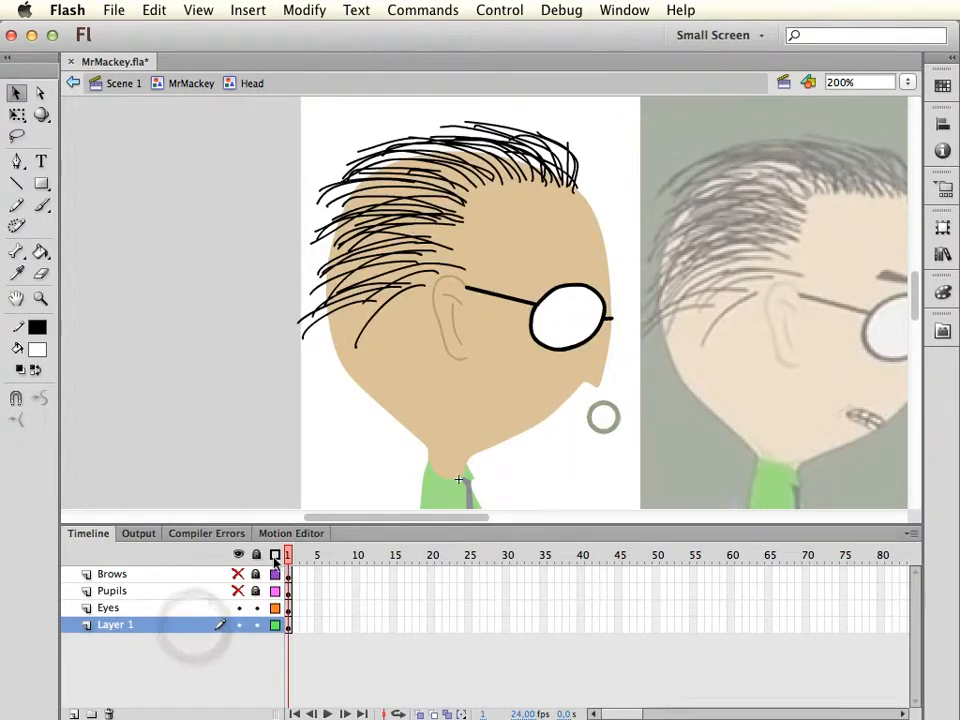
pyautogui.click(238, 608)
pyautogui.click(255, 608)
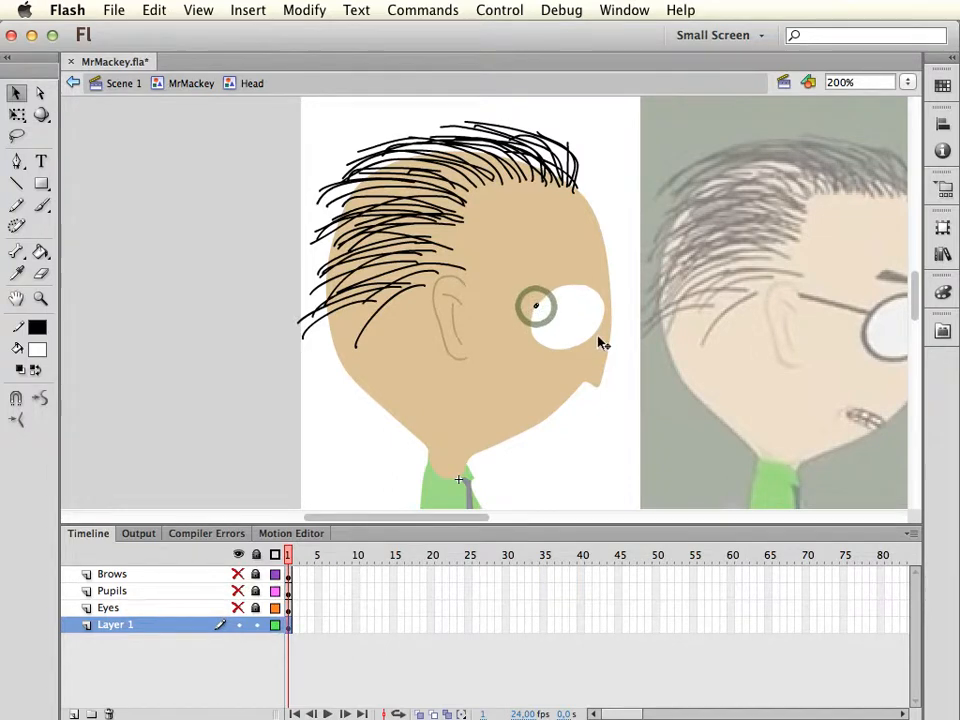
pyautogui.press('Delete')
pyautogui.click(538, 312)
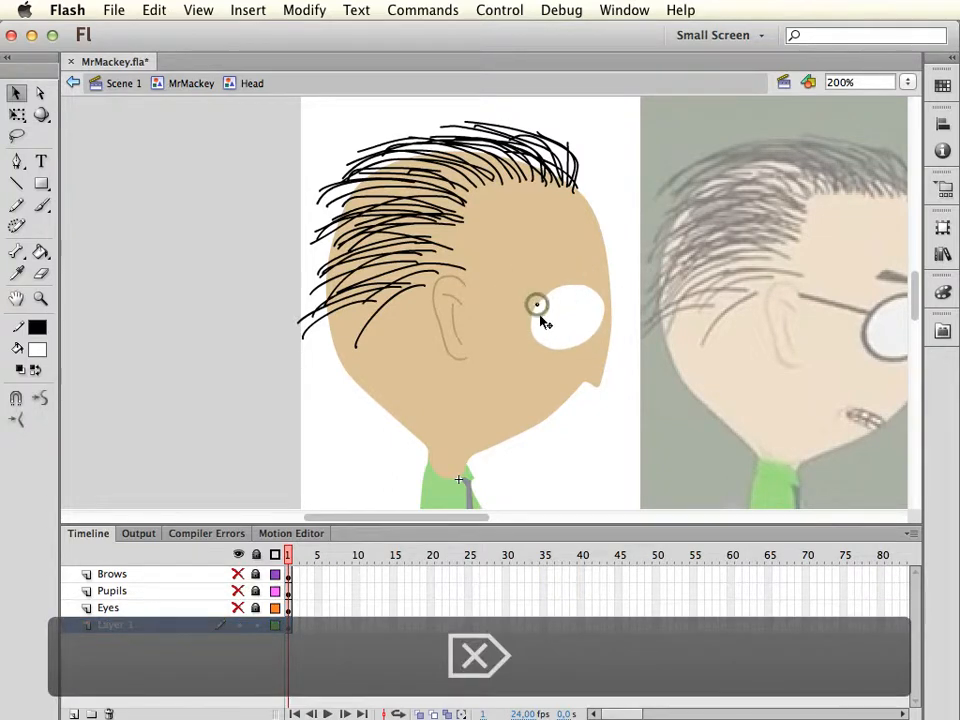
# Fill the lens-shaped hole in the face on Layer 1 with the sampled skin colour
pyautogui.press('i')
pyautogui.click(593, 220)
pyautogui.click(563, 303)
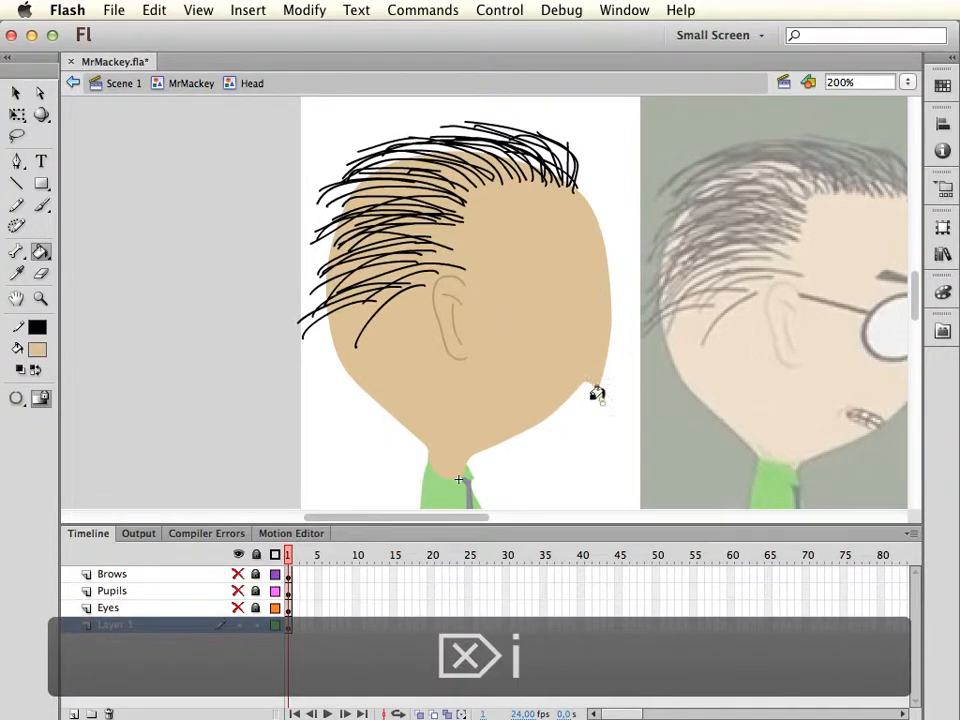
pyautogui.press('v')
pyautogui.click(536, 459)
# Show and unlock the Eyes layer, and lock Layer 1 while keeping it visible
pyautogui.click(237, 607)
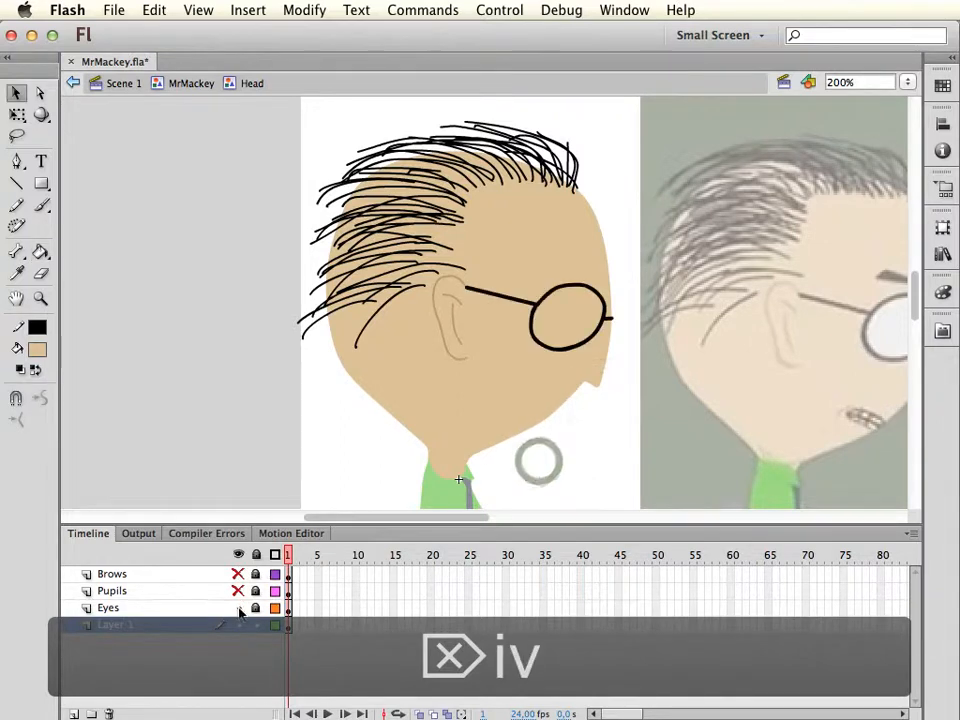
pyautogui.click(238, 622)
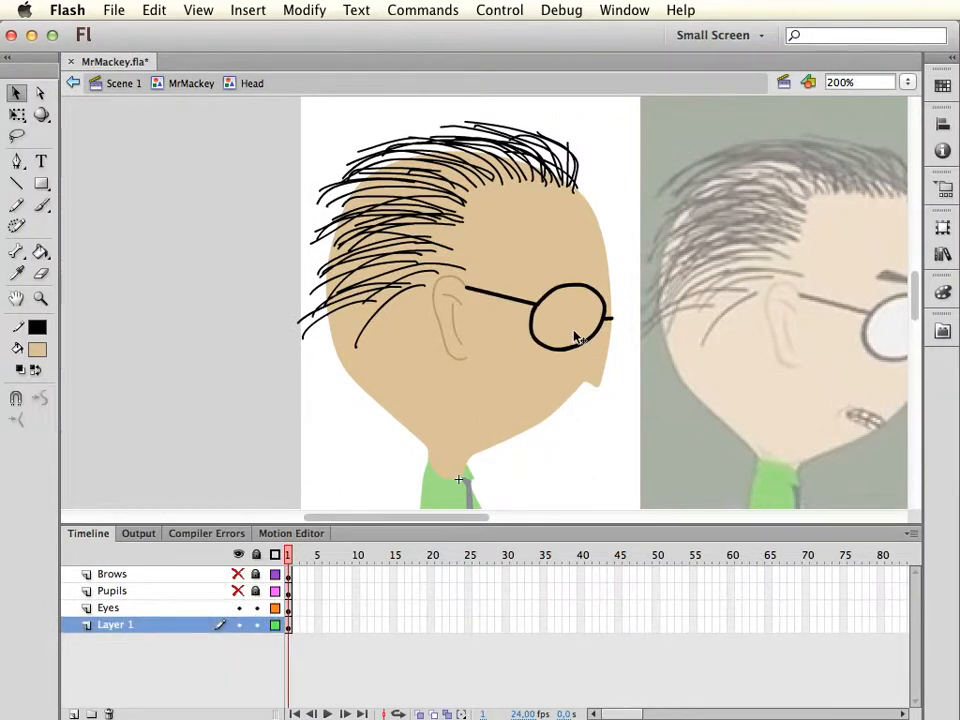
pyautogui.click(241, 625)
pyautogui.click(240, 625)
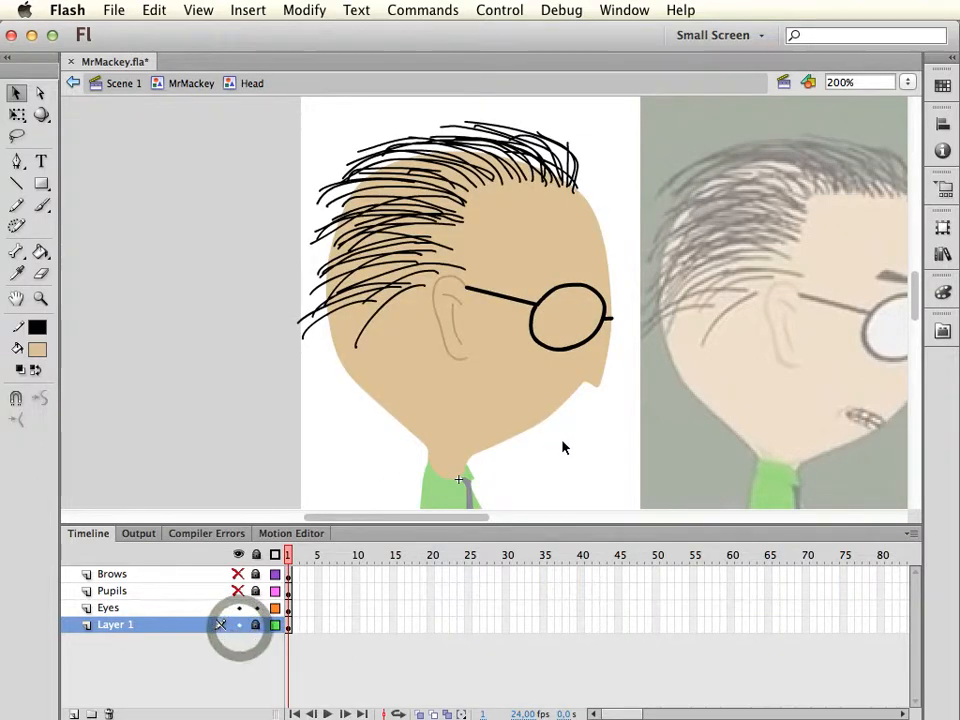
# Set the fill colour to white and try to fill the inside of the glasses lens with the Paint Bucket
pyautogui.press('k')
pyautogui.click(35, 351)
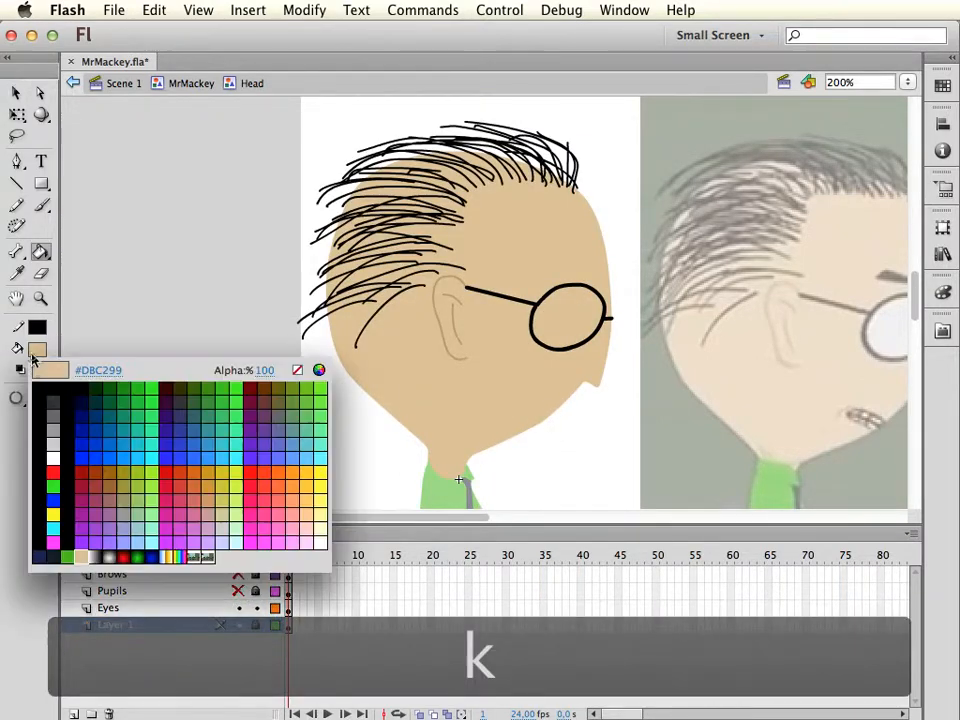
pyautogui.click(53, 457)
pyautogui.click(553, 322)
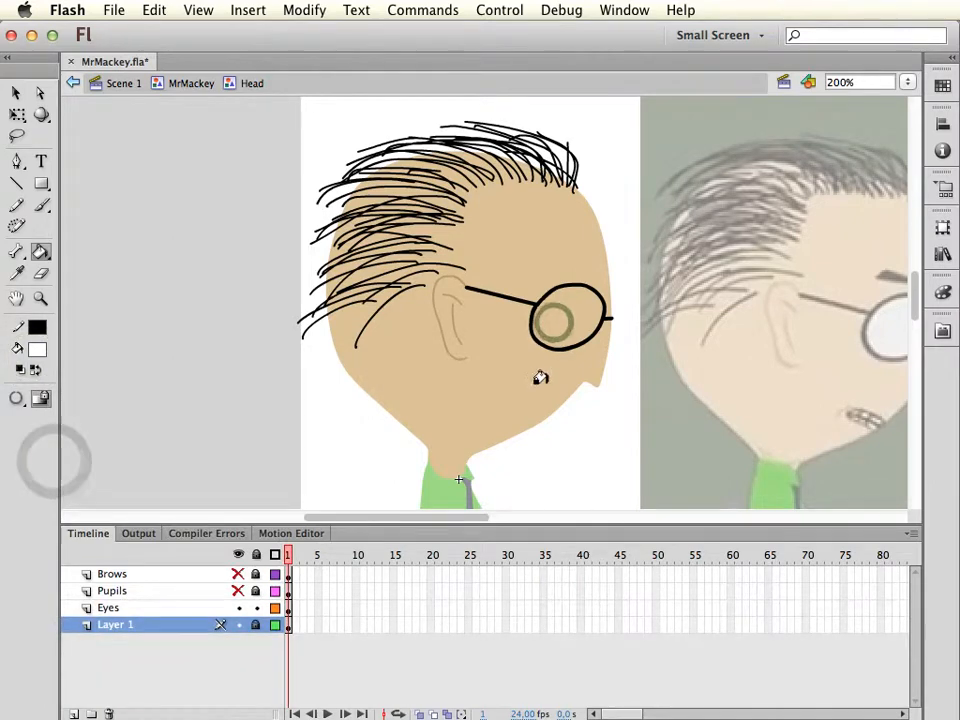
pyautogui.click(540, 378)
pyautogui.click(36, 462)
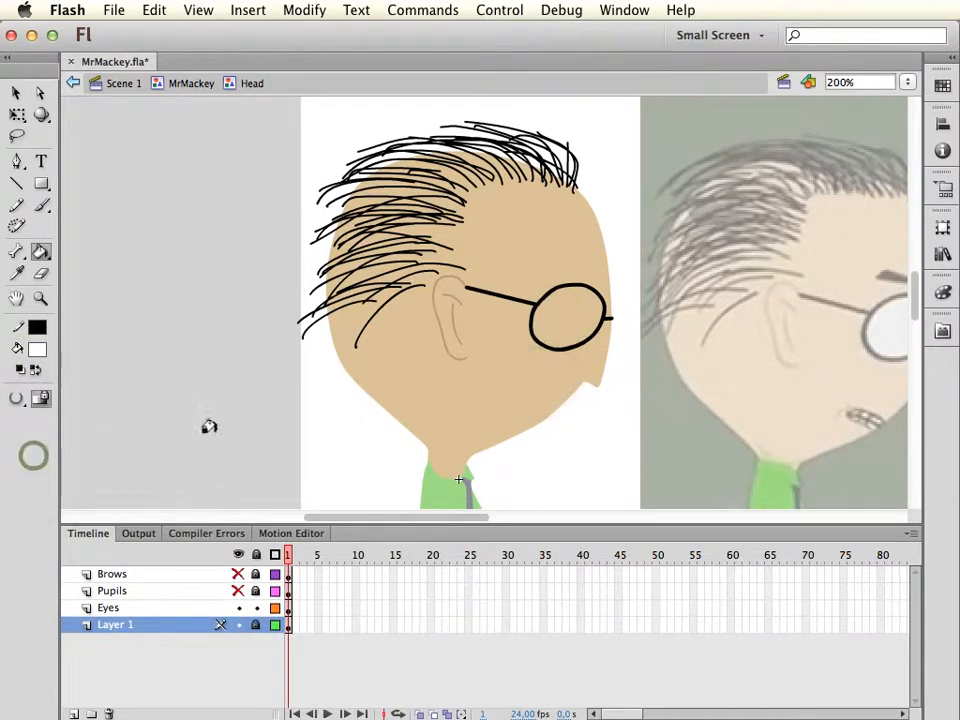
pyautogui.click(563, 318)
pyautogui.press('v')
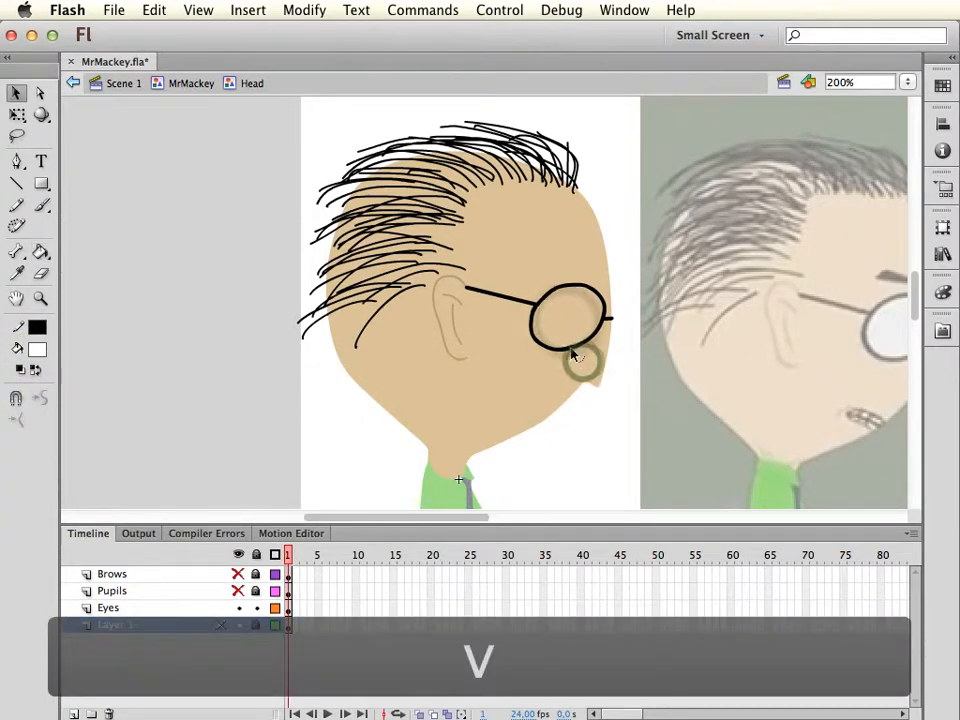
# Display the Eyes layer as outlines to expose the path around the glasses lens
pyautogui.press('super+equal')
pyautogui.moveTo(654, 358); pyautogui.dragTo(576, 394)
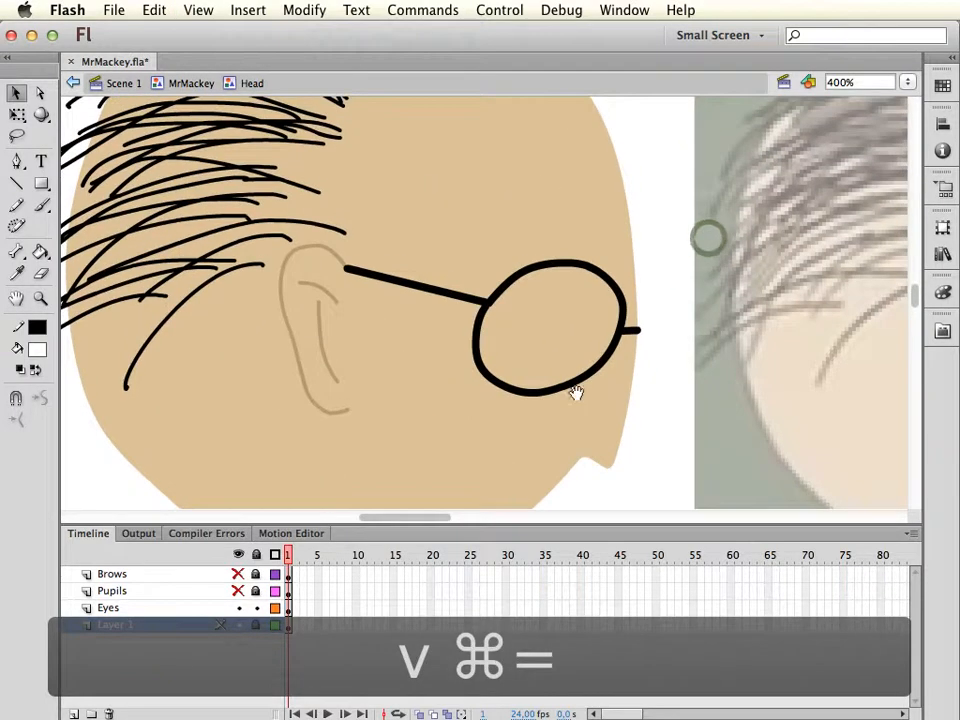
pyautogui.click(237, 627)
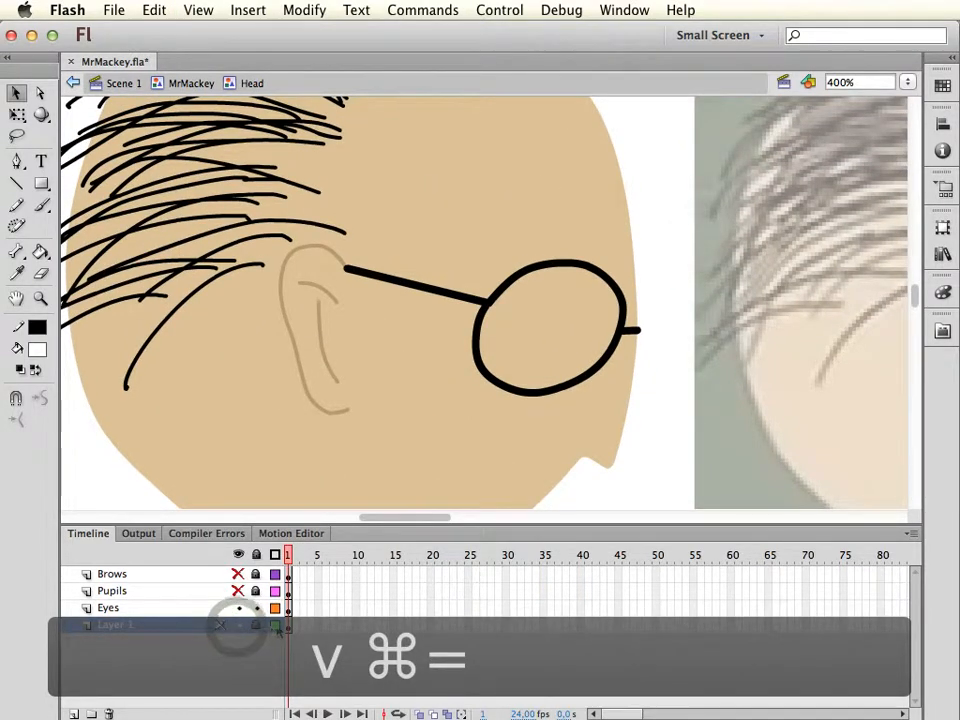
pyautogui.click(274, 625)
pyautogui.click(275, 625)
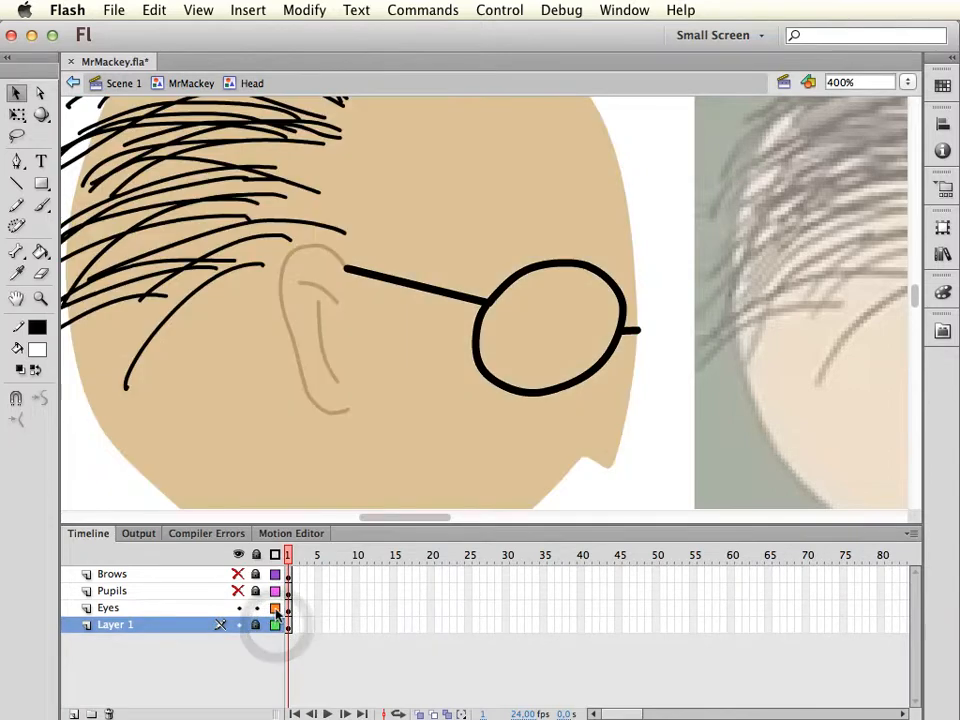
pyautogui.click(275, 608)
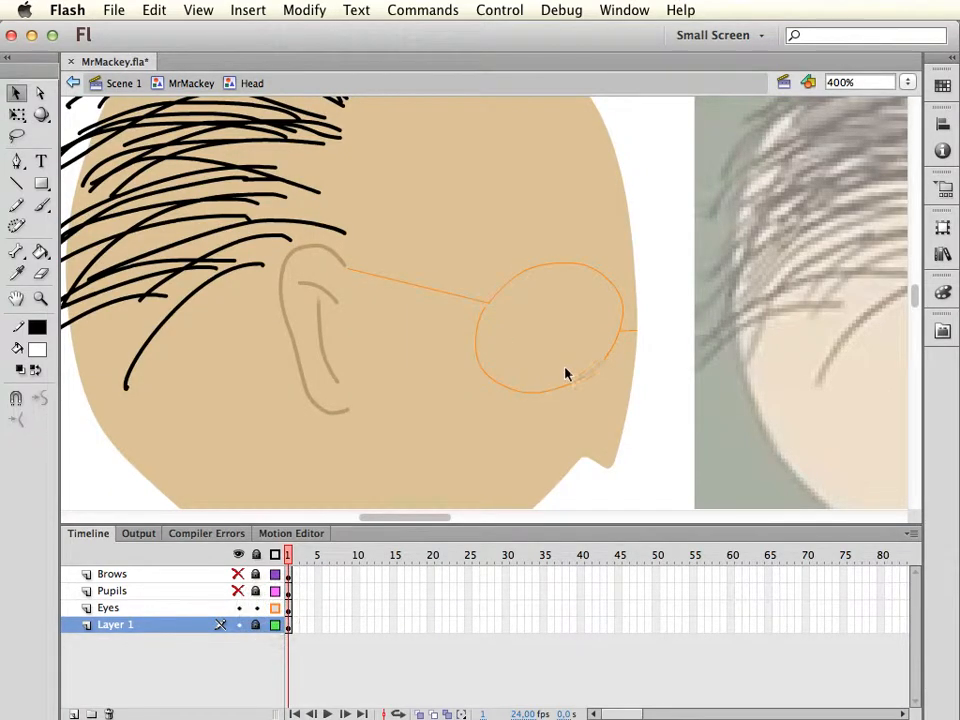
# Close the gap in the lens outline by moving its loose anchor point onto the temple corner, and restore the Eyes layer's normal display
pyautogui.press('super+equal')
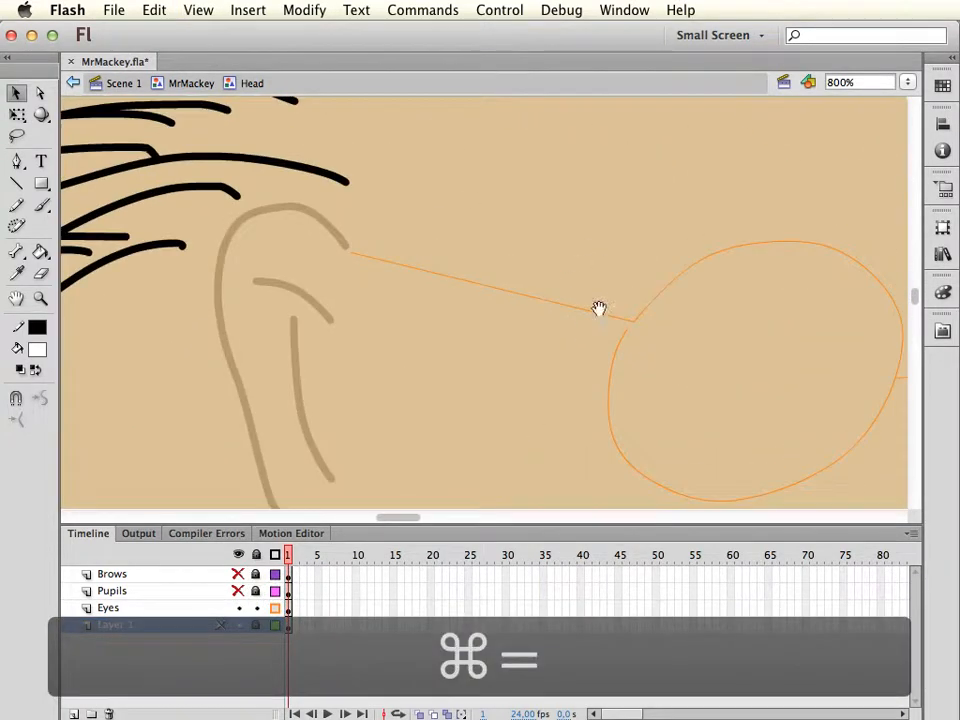
pyautogui.press('a')
pyautogui.click(584, 398)
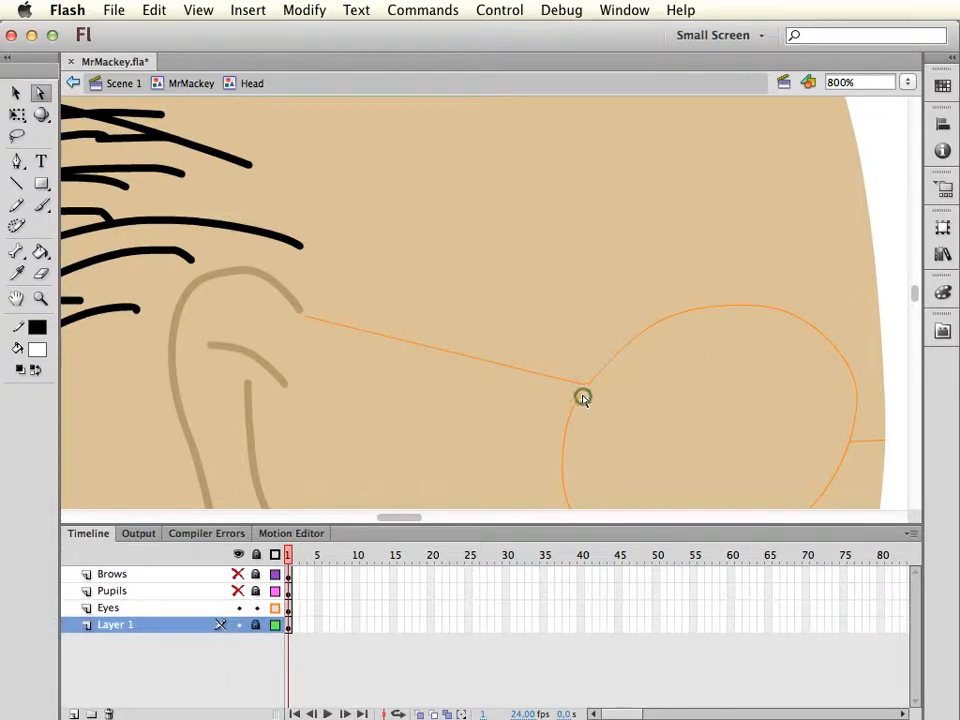
pyautogui.click(244, 610)
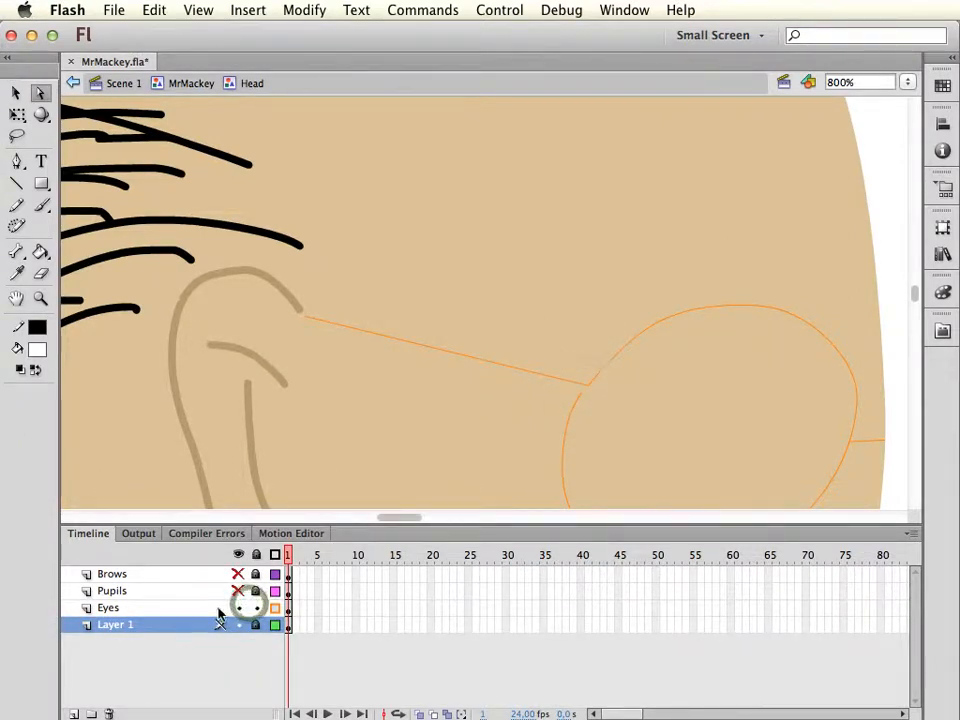
pyautogui.click(584, 392)
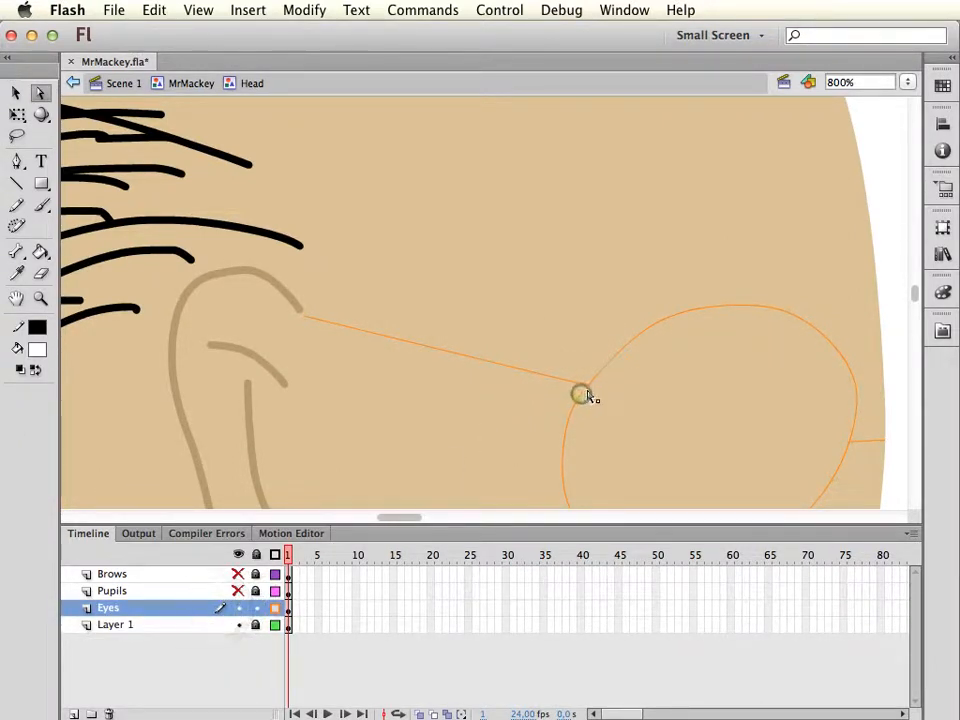
pyautogui.moveTo(588, 388); pyautogui.dragTo(587, 387)
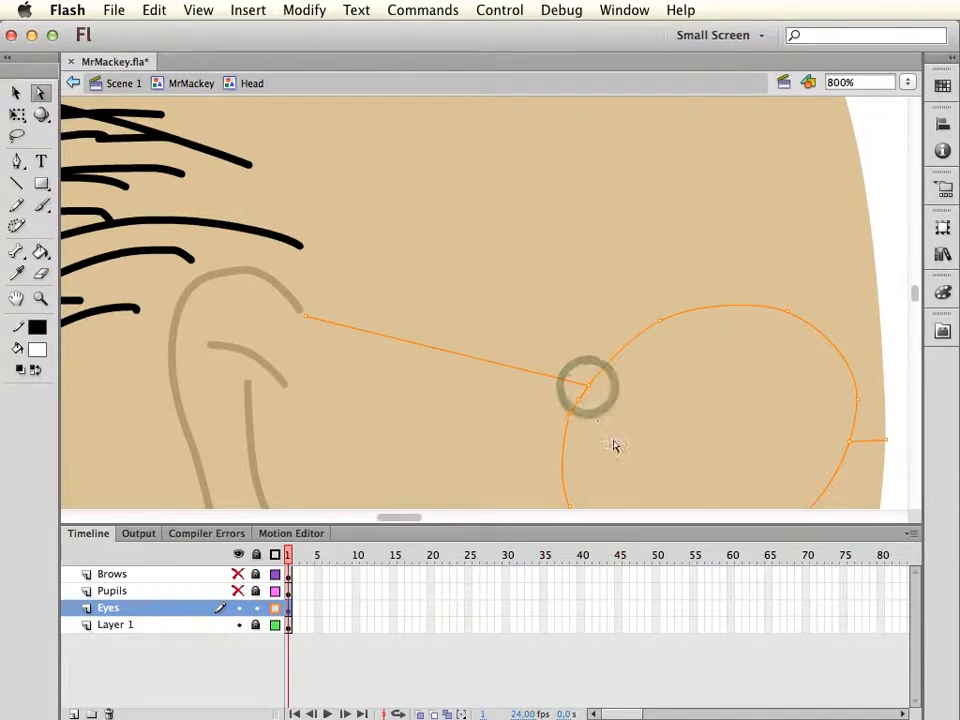
pyautogui.press('super+minus')
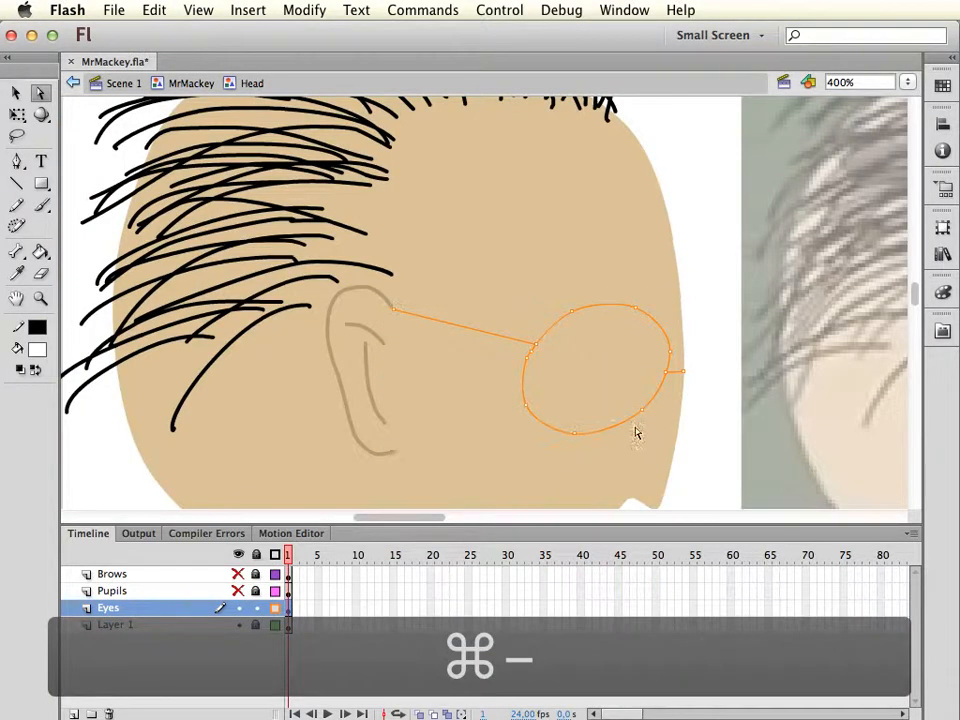
pyautogui.click(275, 608)
# Paste the copied pupil in place on the Eyes layer, and try to fill the glasses lens with black
pyautogui.press('q')
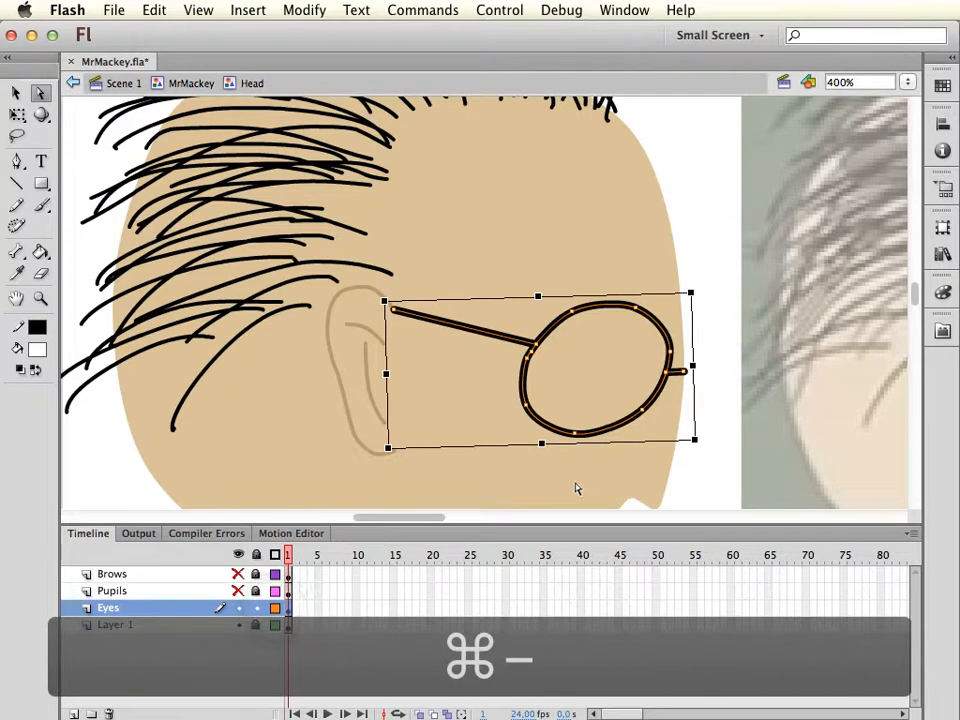
pyautogui.press('super+shift+v')
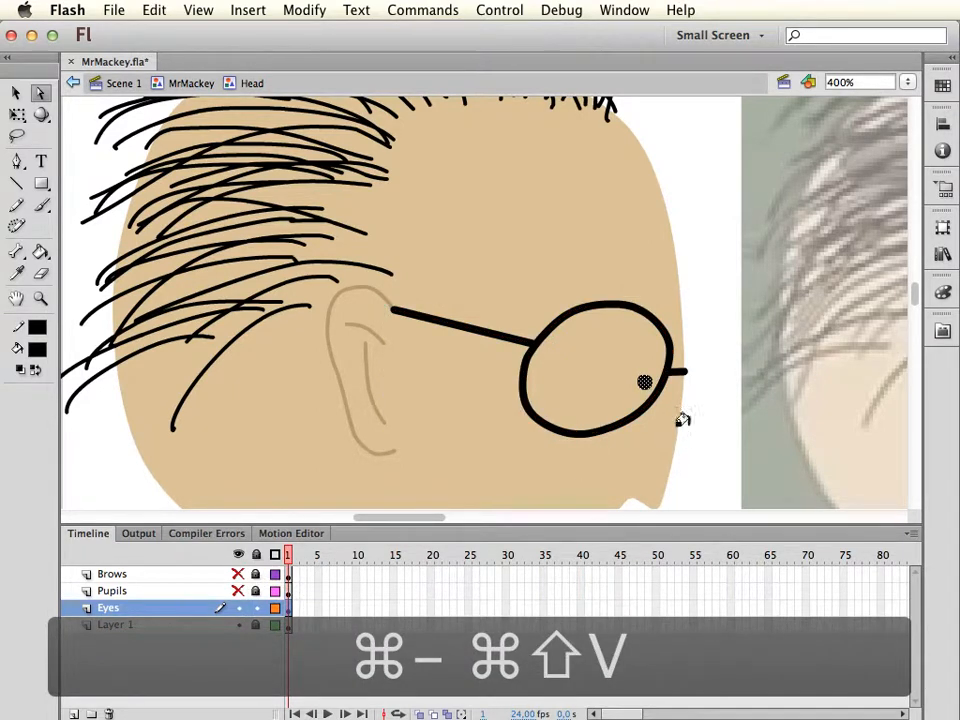
pyautogui.press('k')
pyautogui.click(597, 396)
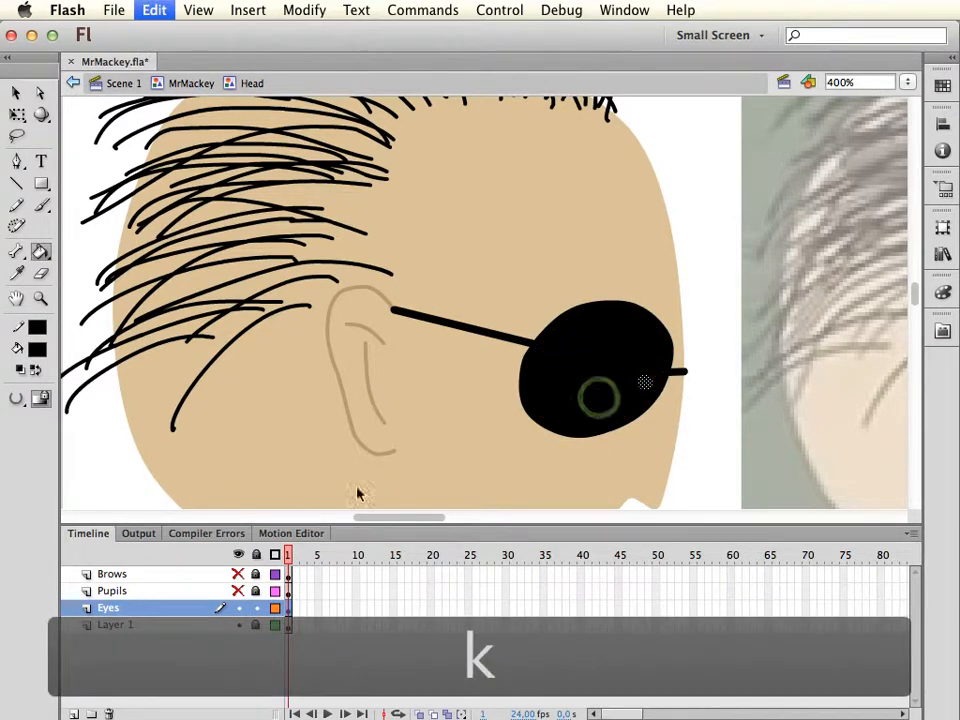
pyautogui.press('super+z')
# Set the fill colour to white #FFFFFF and fill the inside of the glasses lens with the Paint Bucket
pyautogui.click(37, 351)
pyautogui.click(47, 414)
pyautogui.click(37, 352)
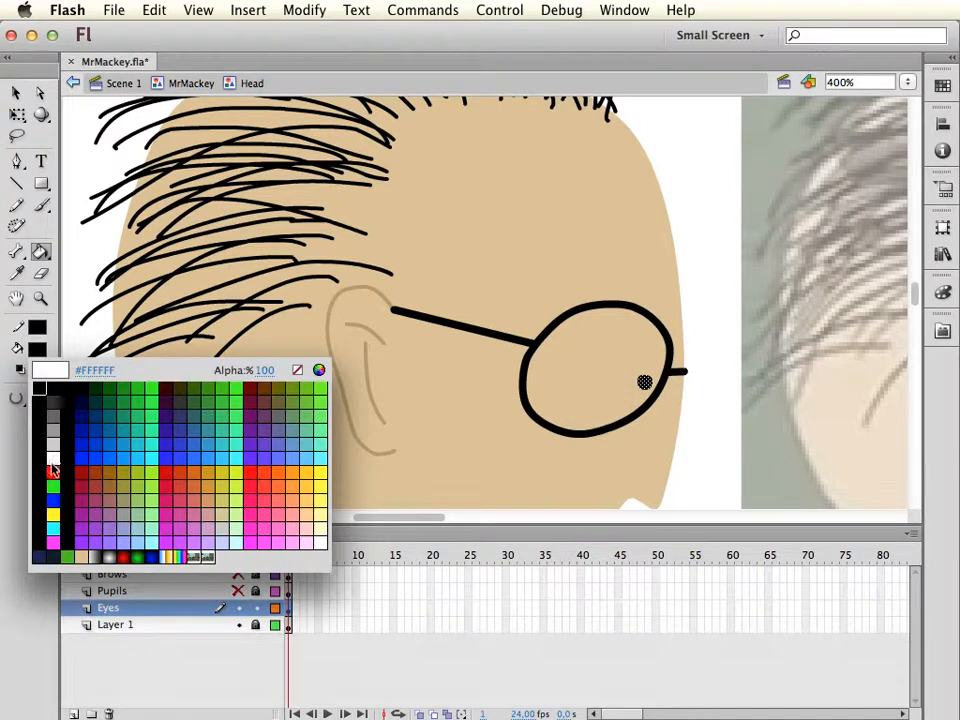
pyautogui.click(53, 459)
pyautogui.click(578, 362)
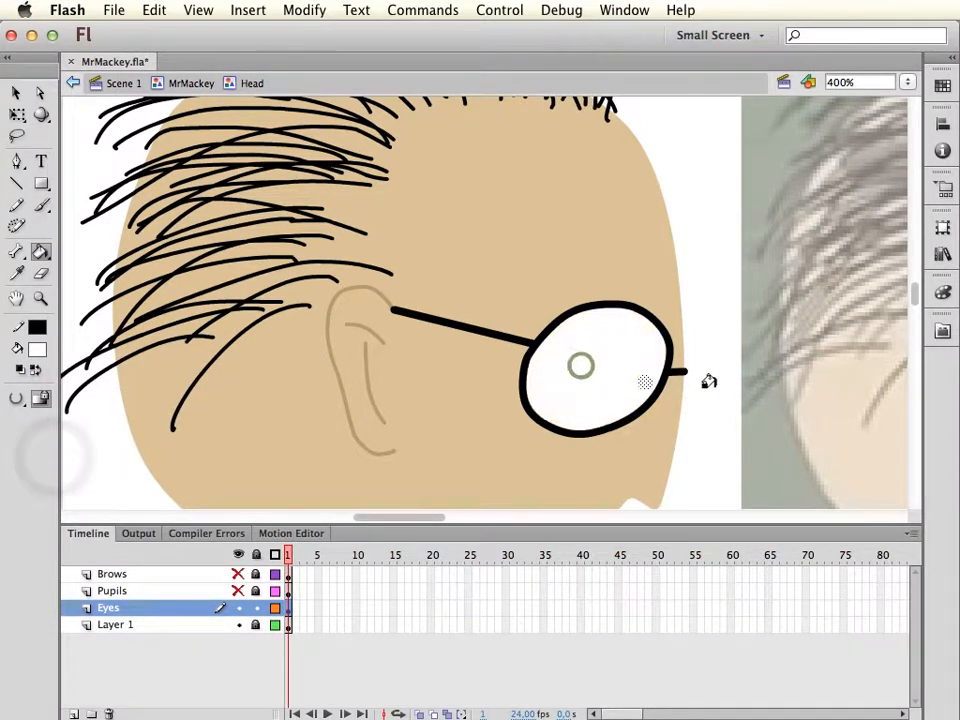
pyautogui.press('v')
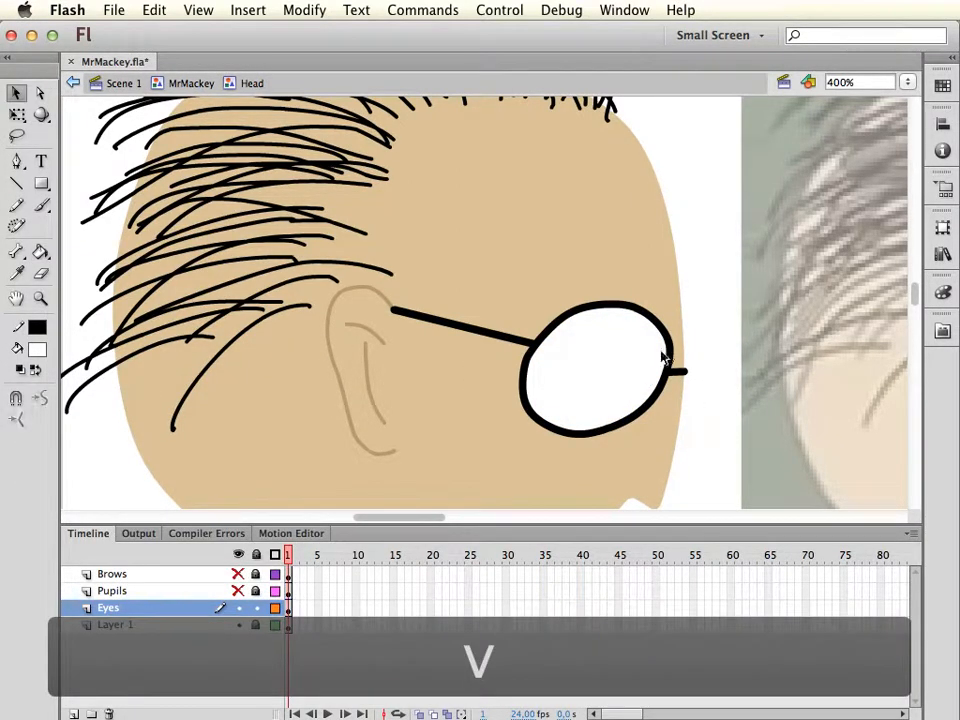
# Lock the Eyes layer while keeping it visible, and show the Pupils and Brows layers
pyautogui.press('super+minus')
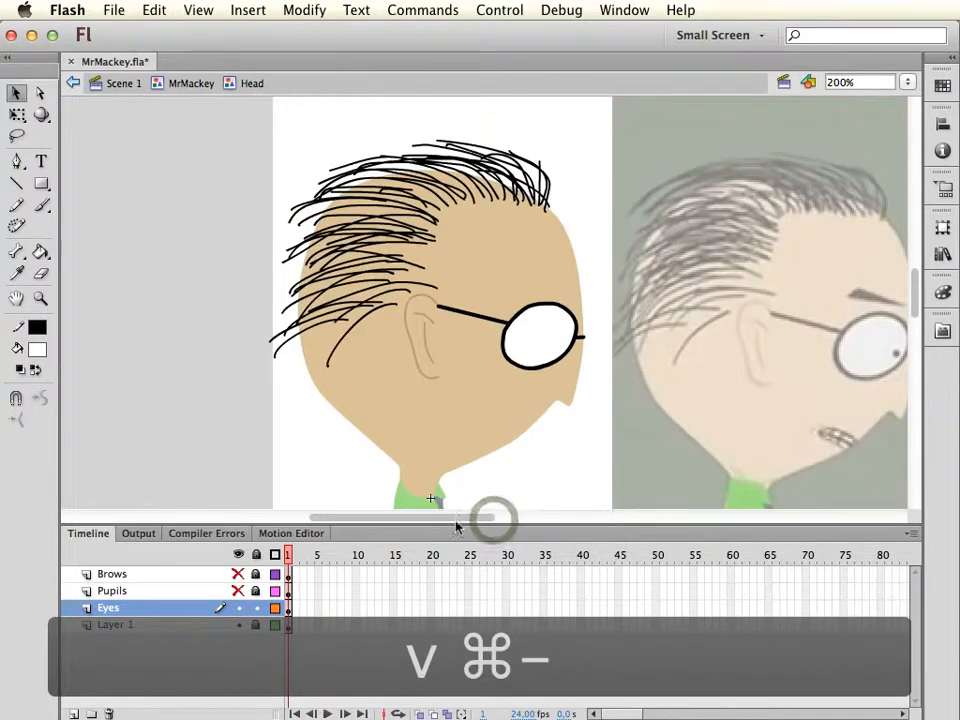
pyautogui.click(242, 611)
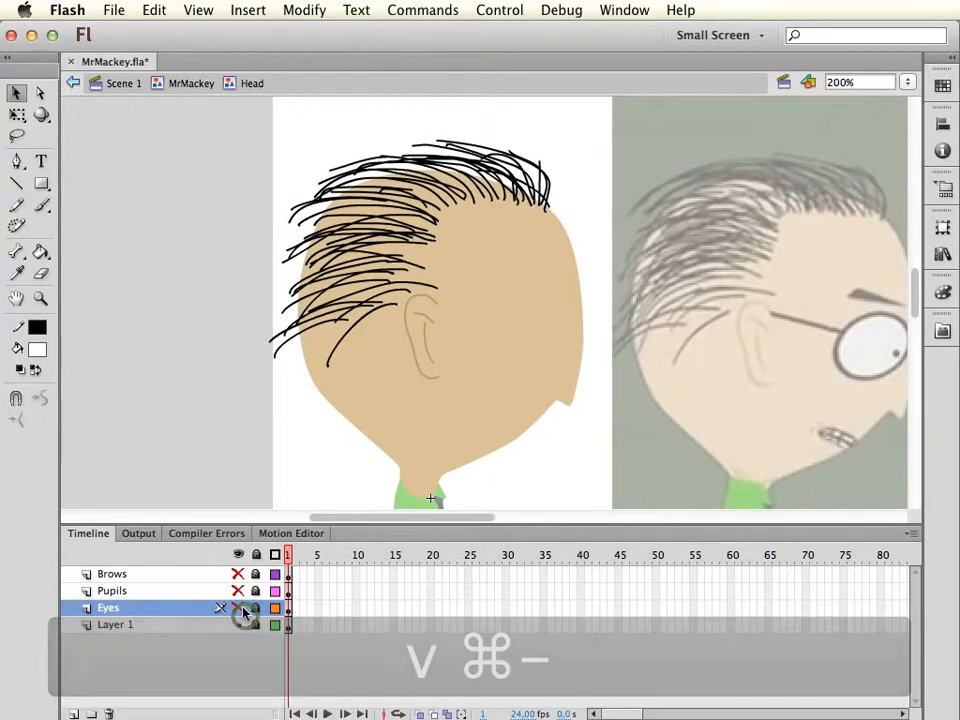
pyautogui.click(242, 611)
pyautogui.click(240, 594)
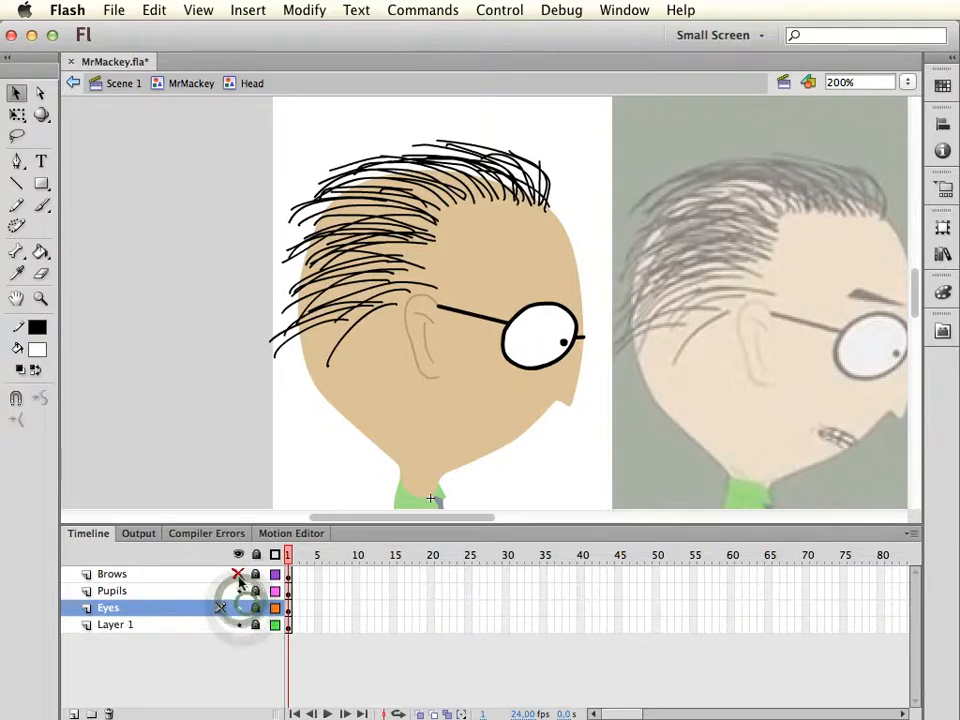
pyautogui.click(239, 574)
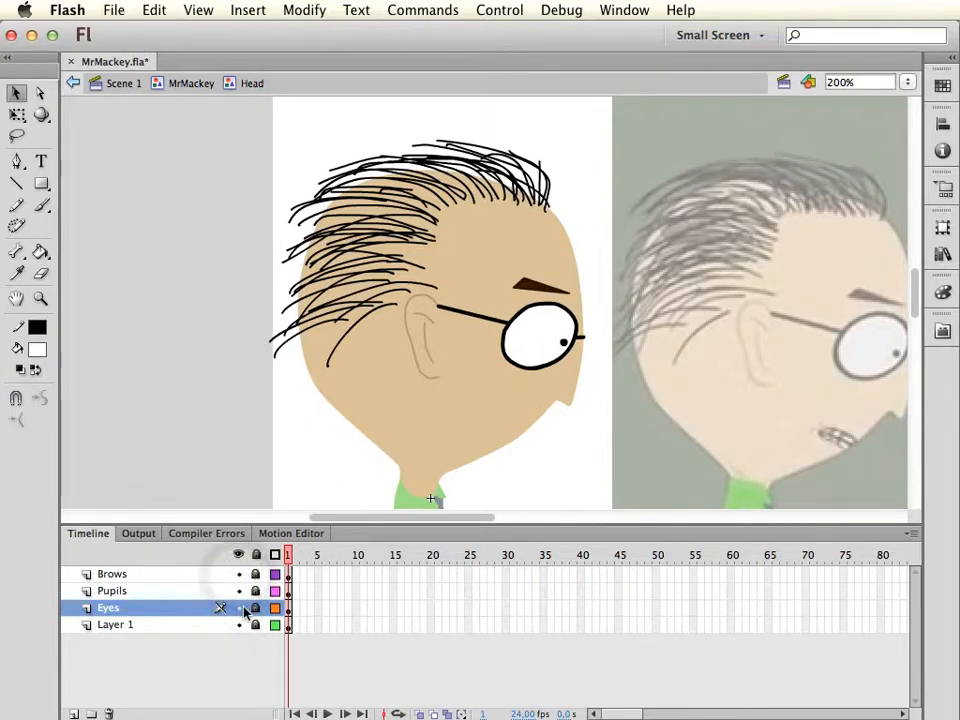
# Toggle the visibility of the Eyes, Pupils and Brows layers to check that each facial part sits on its own layer
pyautogui.click(239, 611)
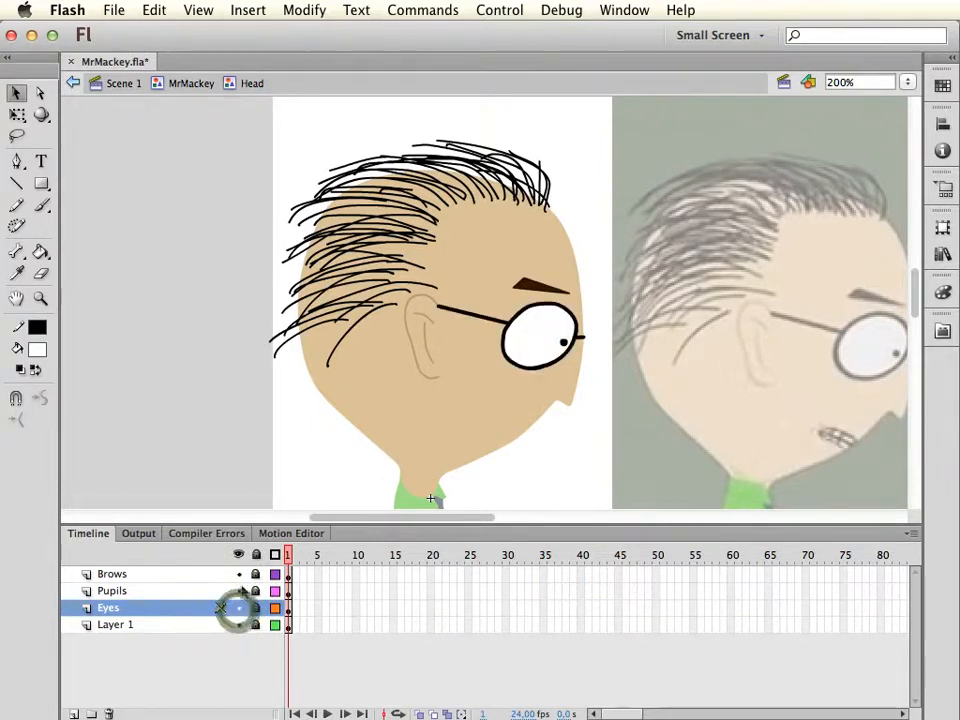
pyautogui.click(240, 591)
pyautogui.click(240, 591)
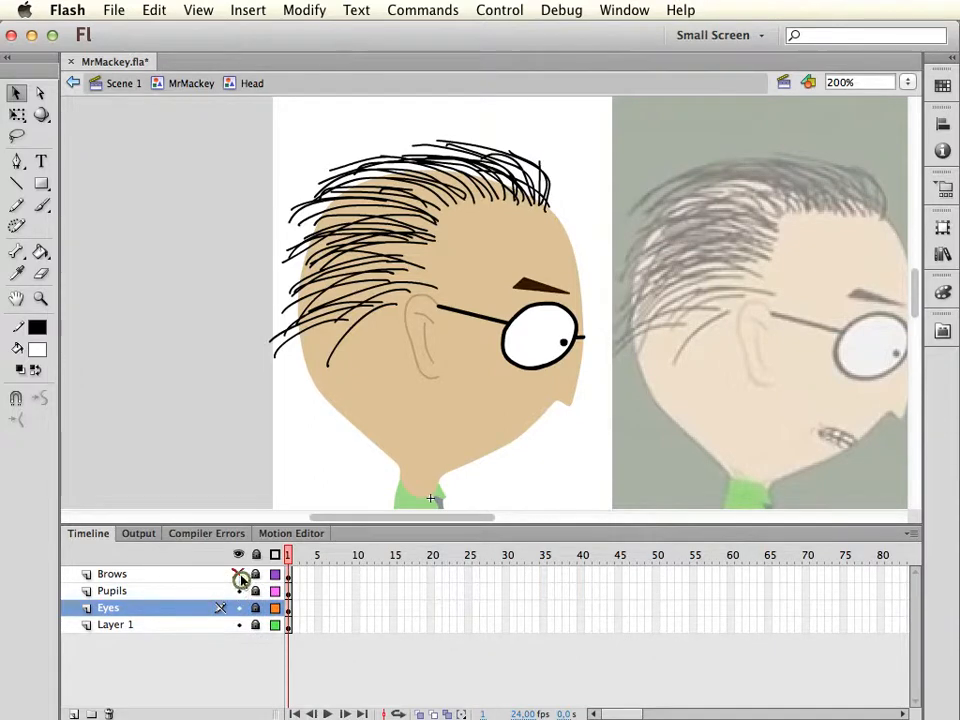
pyautogui.click(239, 575)
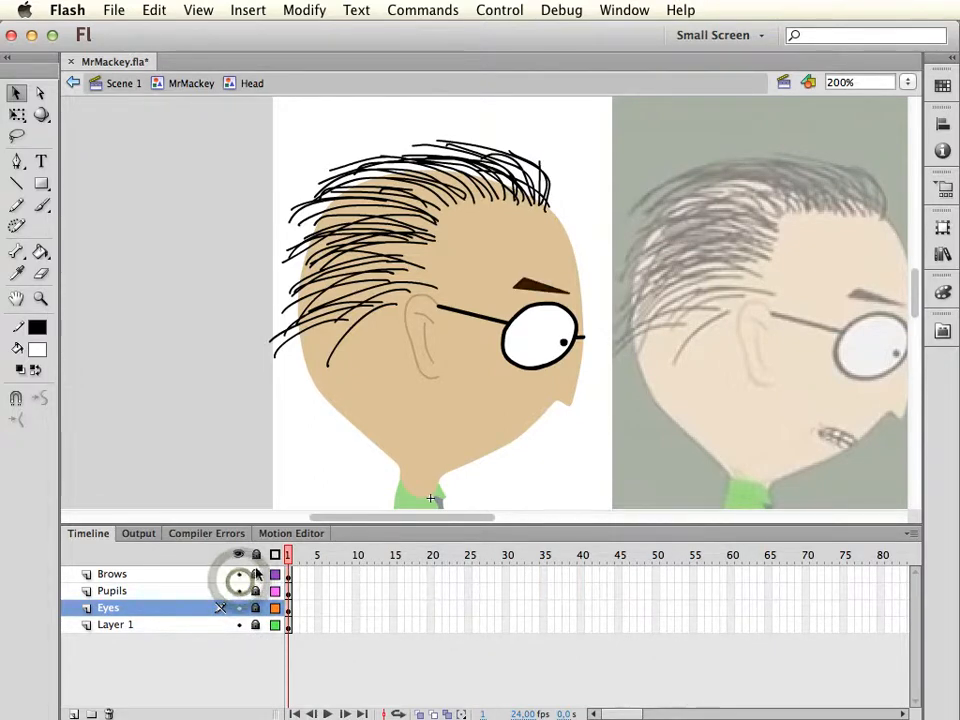